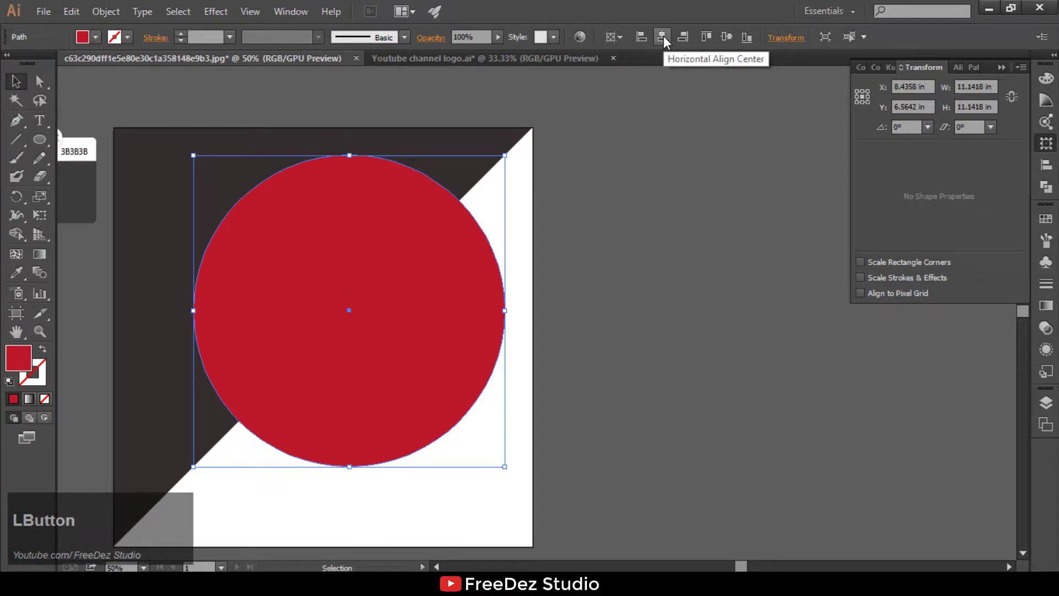
# - Center the red circle horizontally on the artboard
pyautogui.click(664, 36)
pyautogui.click(688, 181)
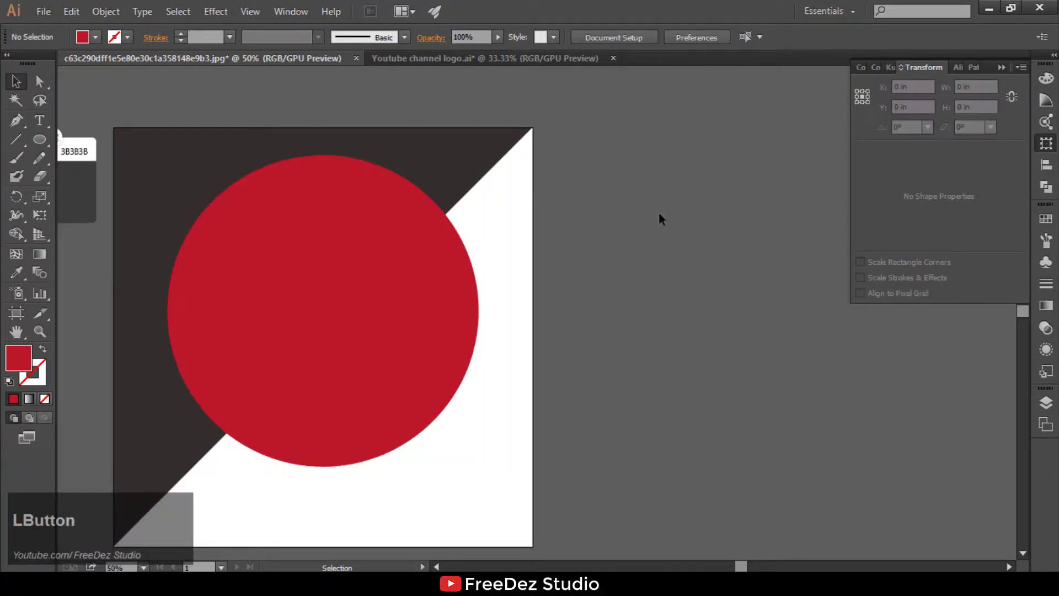
pyautogui.scroll(-2, 586, 227)
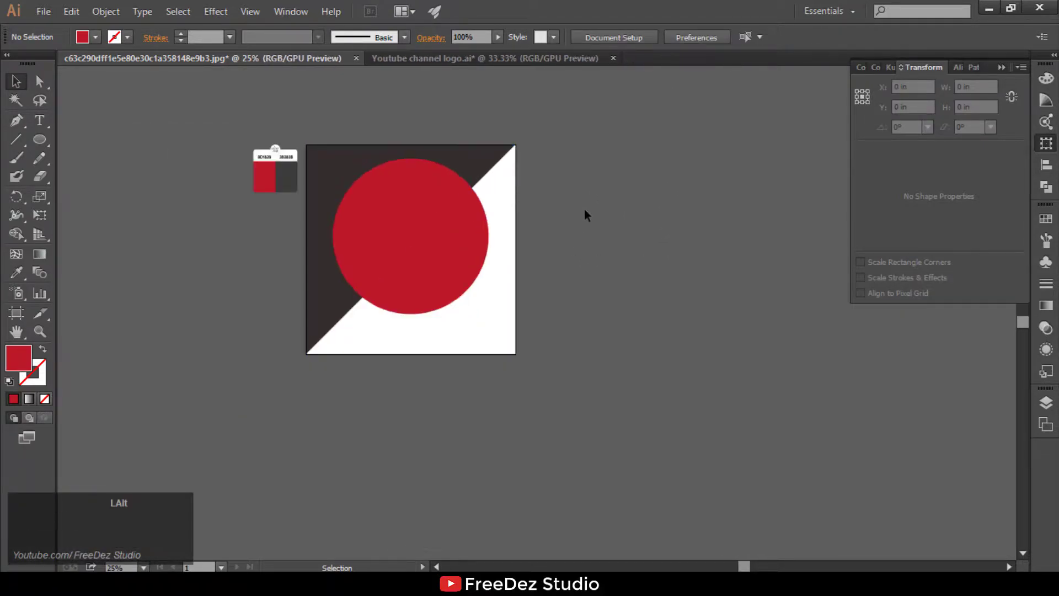
pyautogui.scroll(2, 581, 237)
pyautogui.scroll(-2, 587, 241)
pyautogui.scroll(1, 586, 241)
# - Move the red circle slightly up and to the right, and scale it down to about 10.93 in across
pyautogui.moveTo(442, 234); pyautogui.dragTo(450, 229)
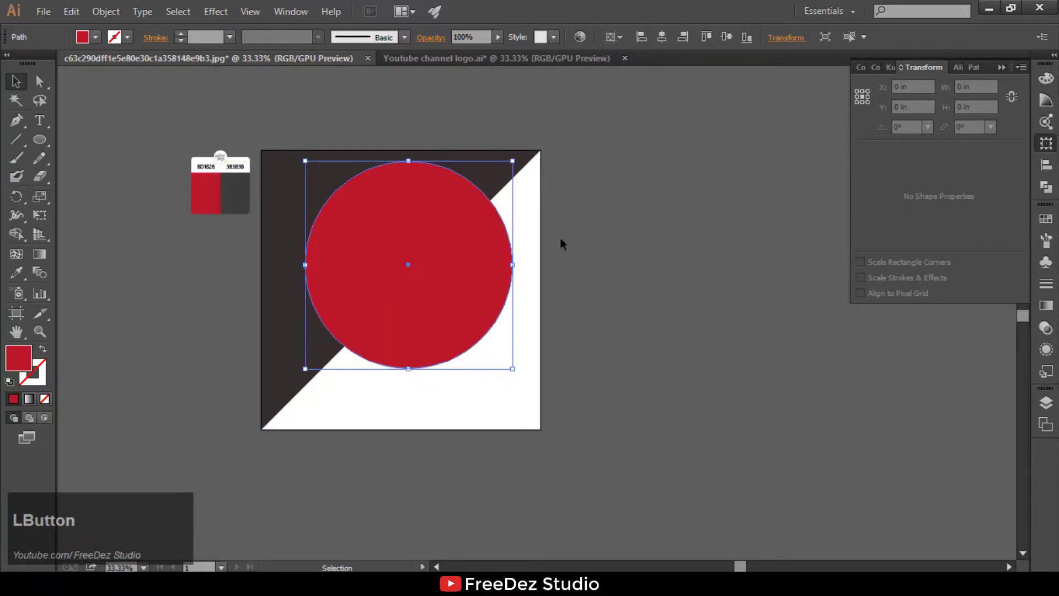
pyautogui.click(671, 240)
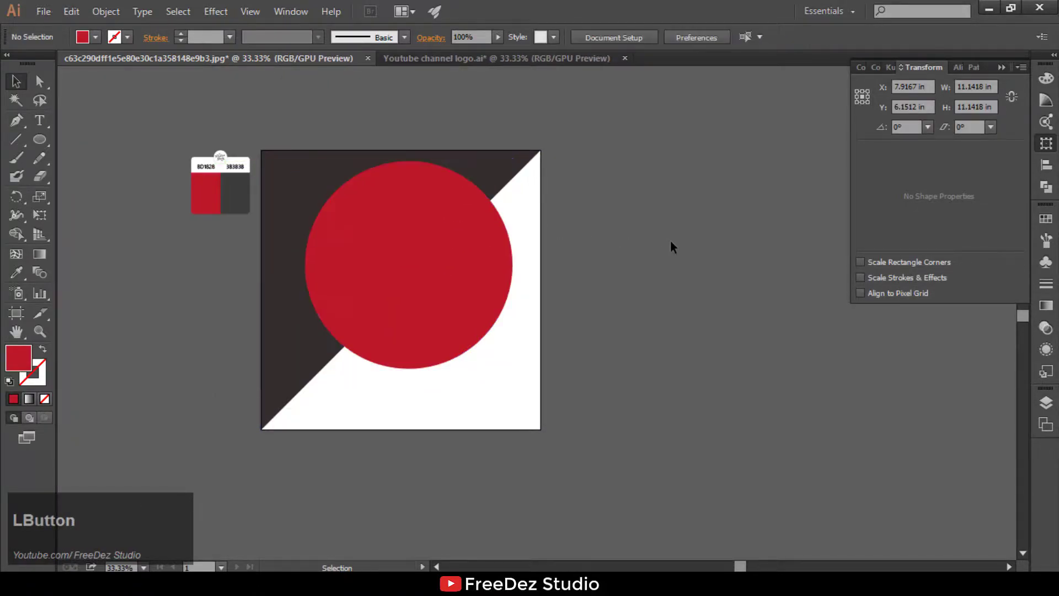
pyautogui.click(480, 250)
pyautogui.click(524, 165)
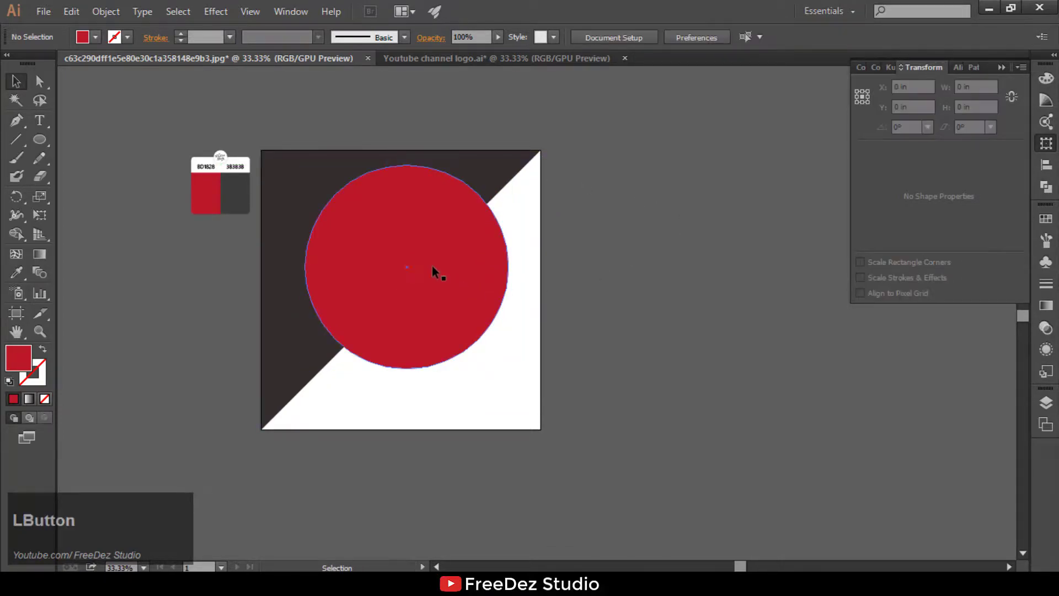
# - Duplicate the red circle beside the artboard's right edge and nudge the original circle slightly to the right
pyautogui.hscroll(2, 397, 252)
pyautogui.moveTo(581, 263); pyautogui.dragTo(714, 266)
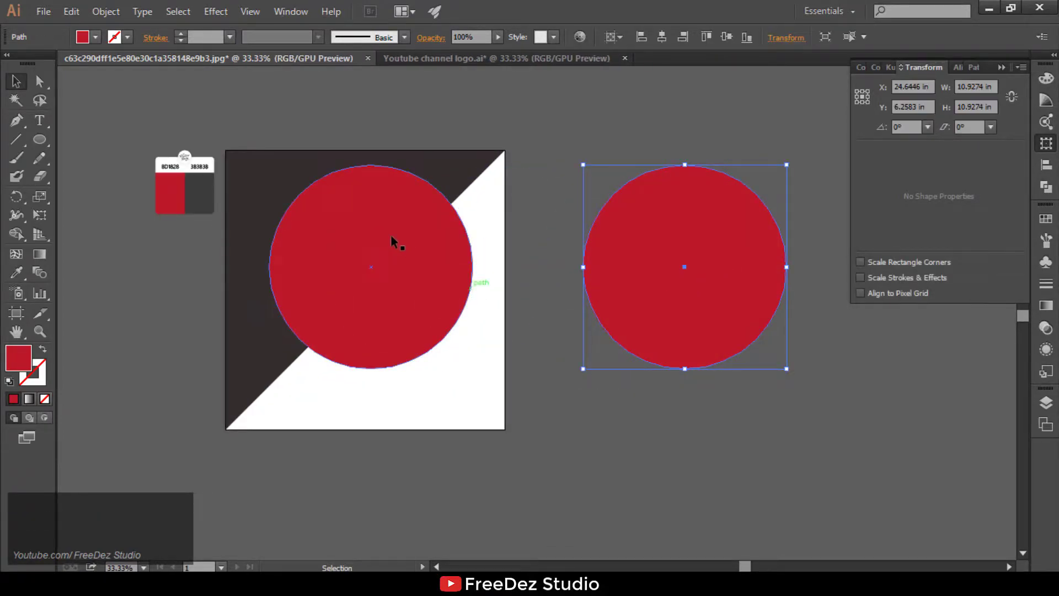
pyautogui.moveTo(394, 296); pyautogui.dragTo(399, 290)
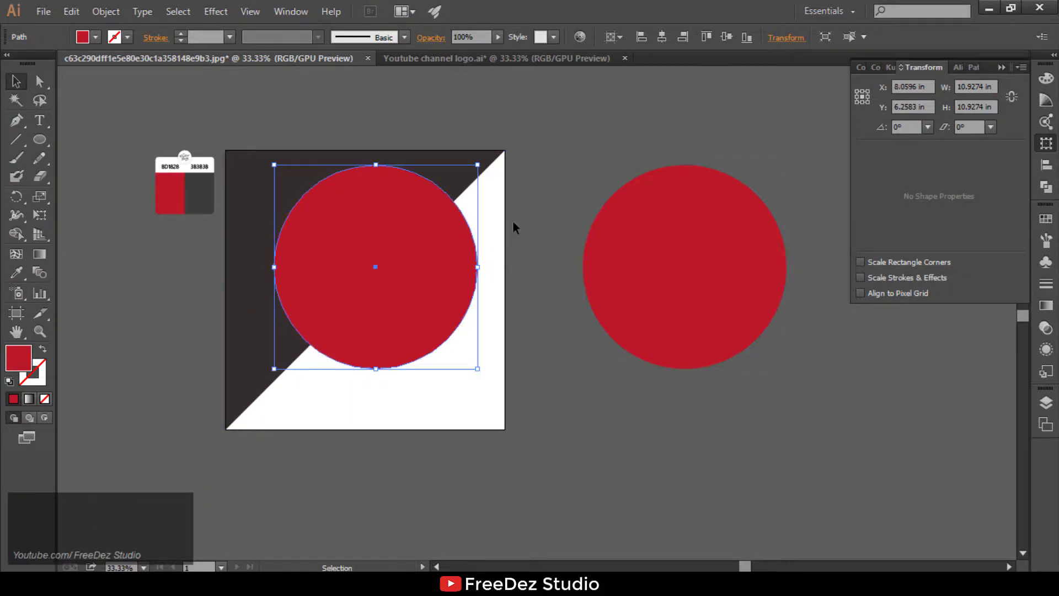
pyautogui.click(525, 204)
# - Duplicate the dark triangle beside the artboard and align it with the copied circle on their horizontal and vertical centers
pyautogui.moveTo(266, 188); pyautogui.dragTo(566, 188)
pyautogui.keyDown('shift'); pyautogui.click(711, 230); pyautogui.keyUp('shift')
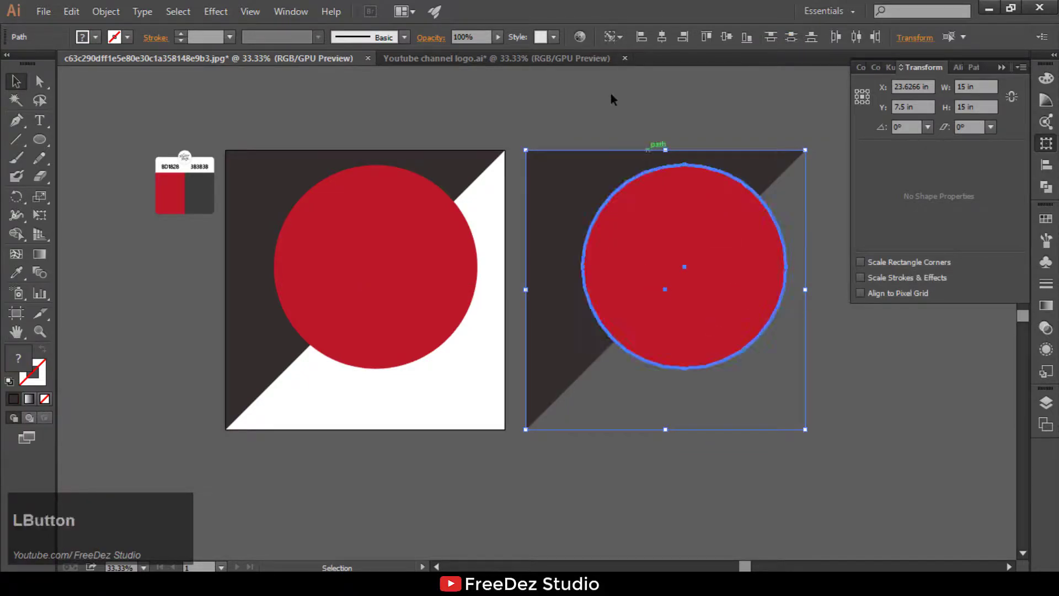
pyautogui.click(664, 35)
pyautogui.click(727, 36)
pyautogui.click(813, 354)
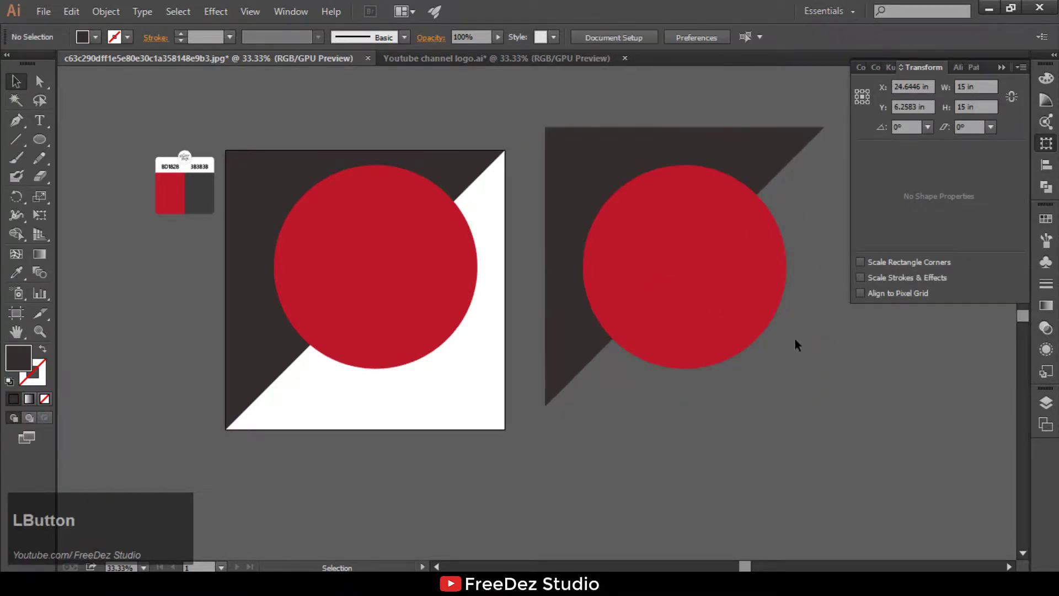
# - Remove the triangle copy and the circle half it covers with Shape Builder, keeping the circle copy's lower-right half
pyautogui.moveTo(635, 131); pyautogui.dragTo(705, 253)
pyautogui.hotkey('ctrl', 'z')
pyautogui.keyDown('shift'); pyautogui.click(701, 273); pyautogui.keyUp('shift')
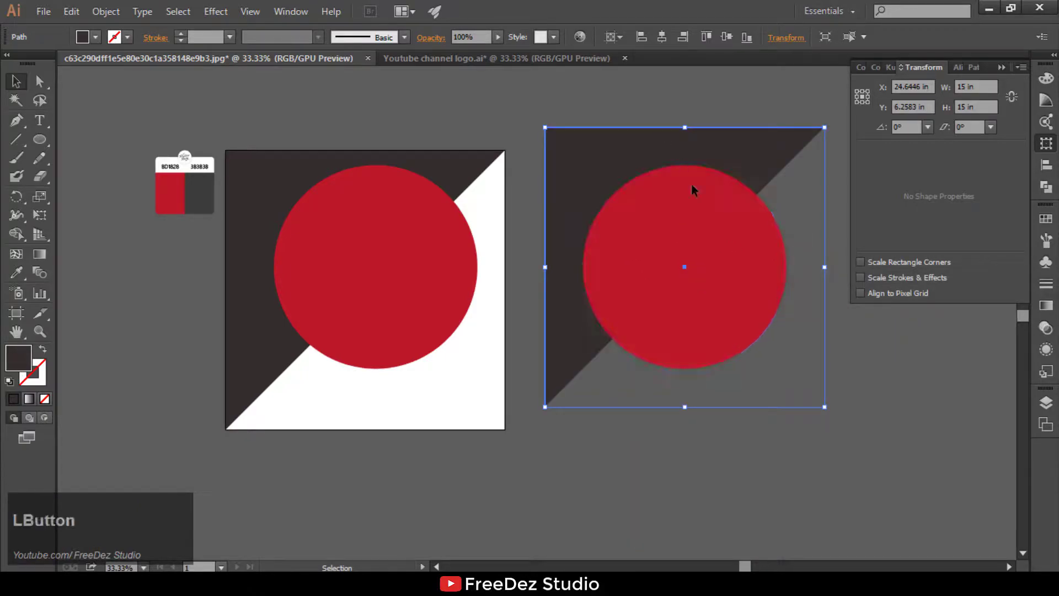
pyautogui.click(17, 234)
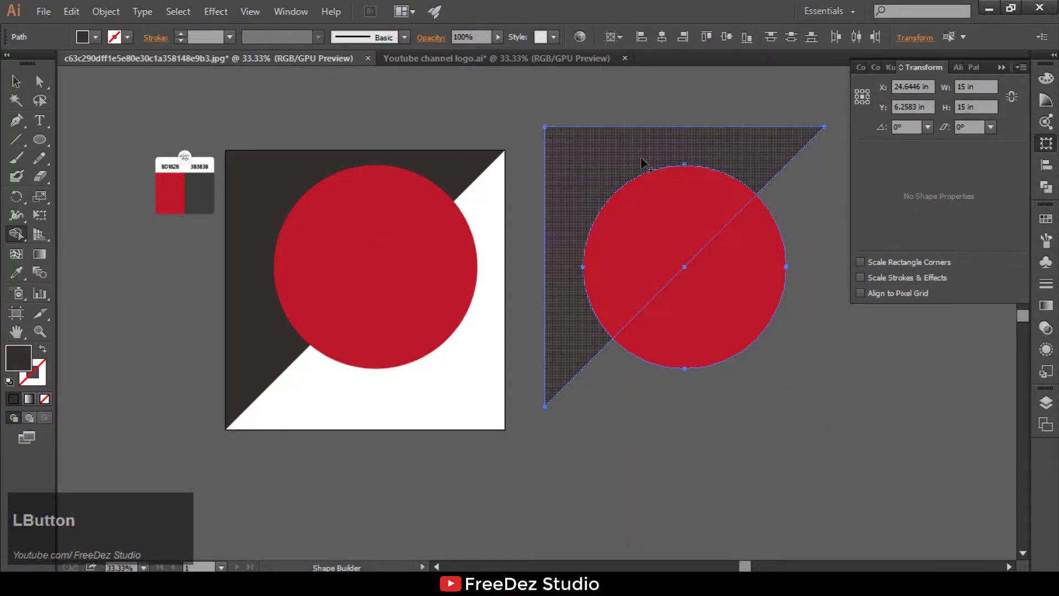
pyautogui.moveTo(625, 120); pyautogui.dragTo(643, 205)
pyautogui.click(16, 82)
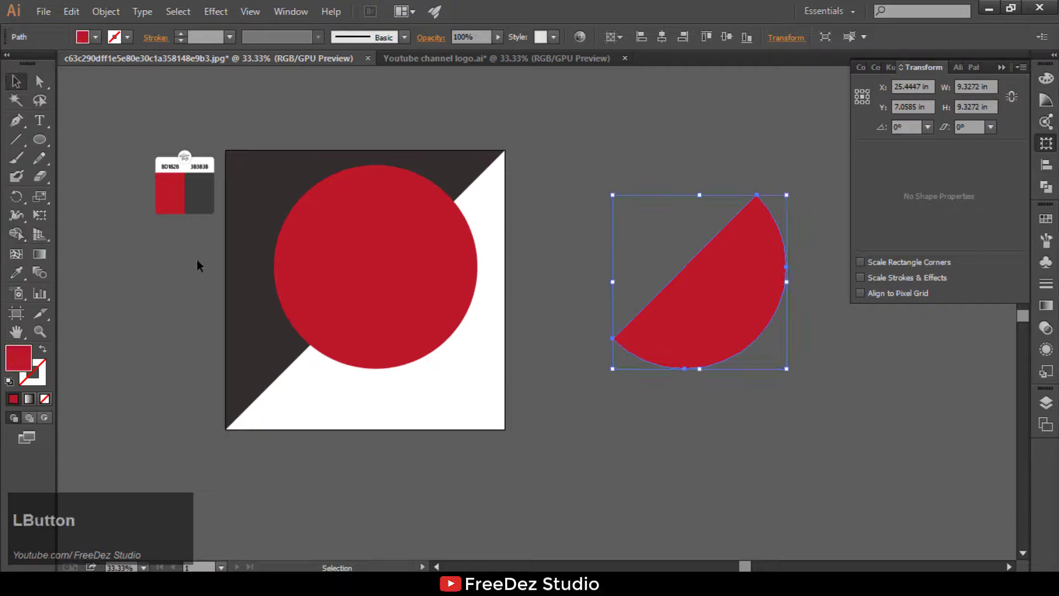
# - Recolor the half circle by sampling the dark triangle's fill with the Eyedropper
pyautogui.click(17, 271)
pyautogui.click(243, 209)
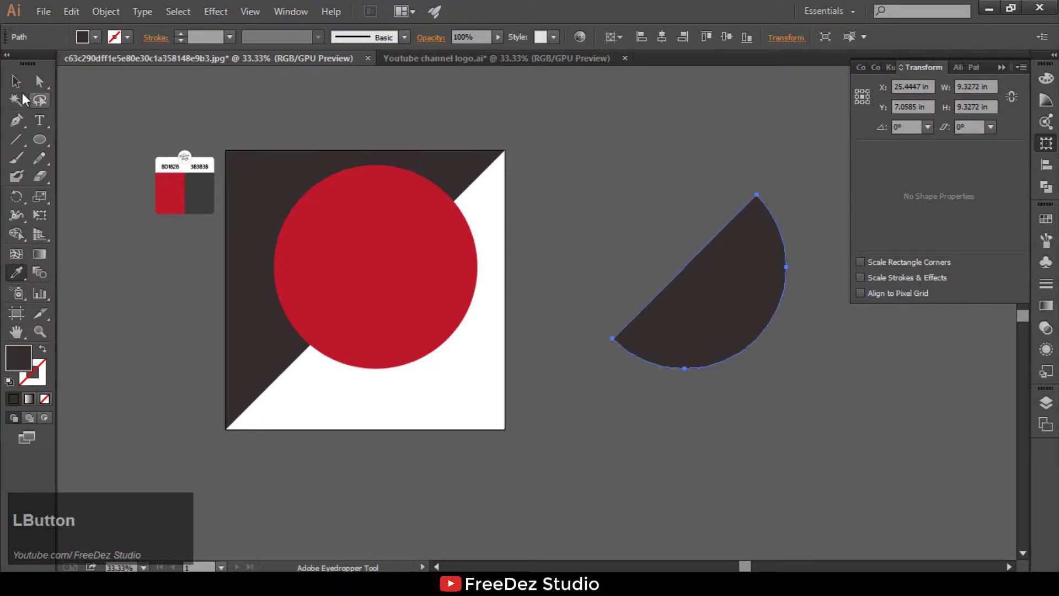
pyautogui.press('v')
# - Align the dark half circle to the horizontal and vertical center of the red circle on the artboard
pyautogui.keyDown('shift'); pyautogui.click(342, 280); pyautogui.keyUp('shift')
pyautogui.press('c')
pyautogui.press('e')
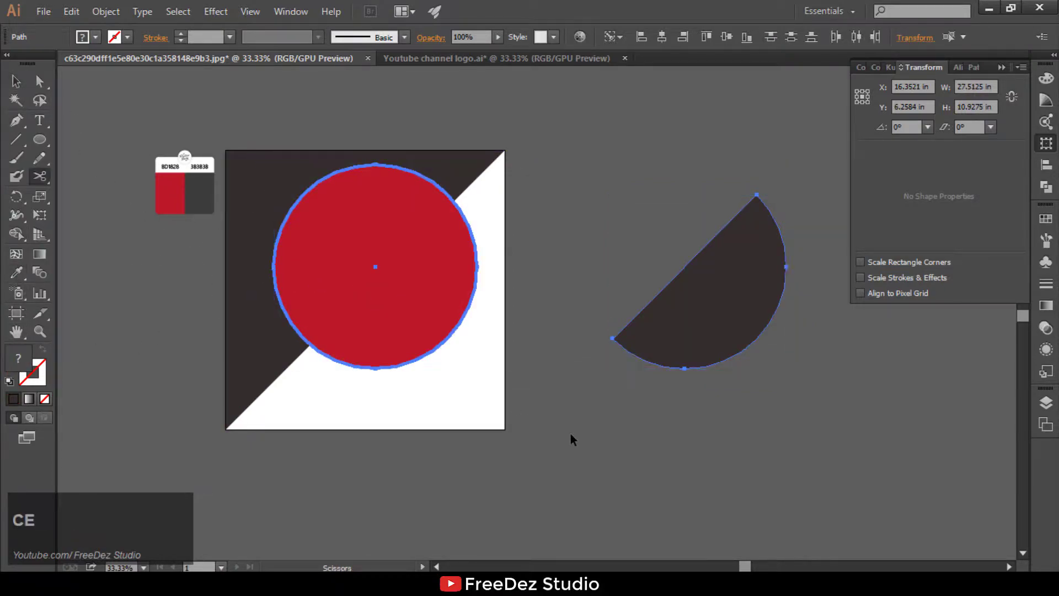
pyautogui.click(16, 81)
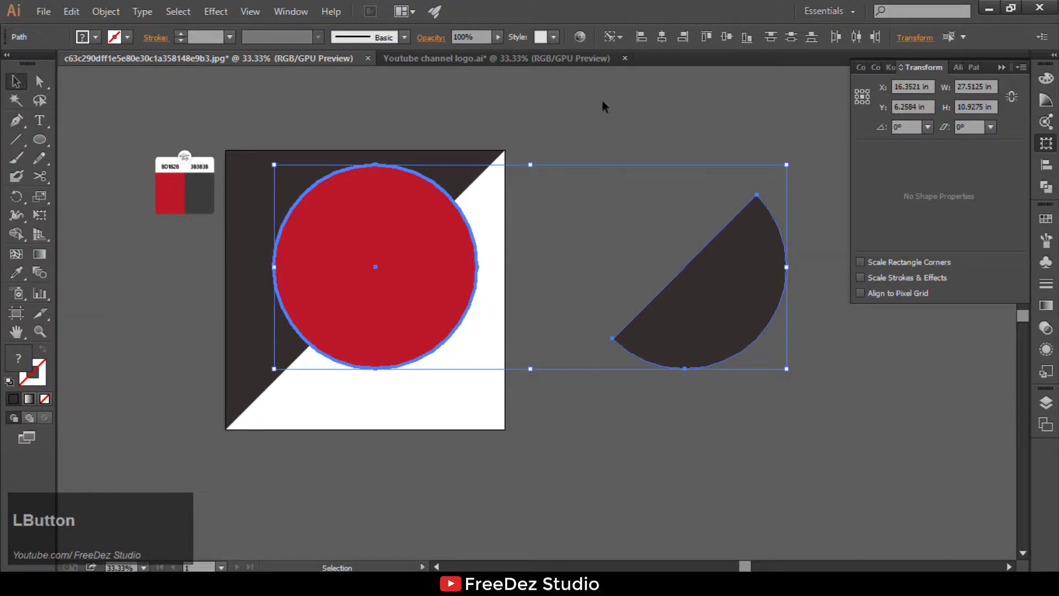
pyautogui.click(661, 38)
pyautogui.click(726, 37)
pyautogui.click(672, 295)
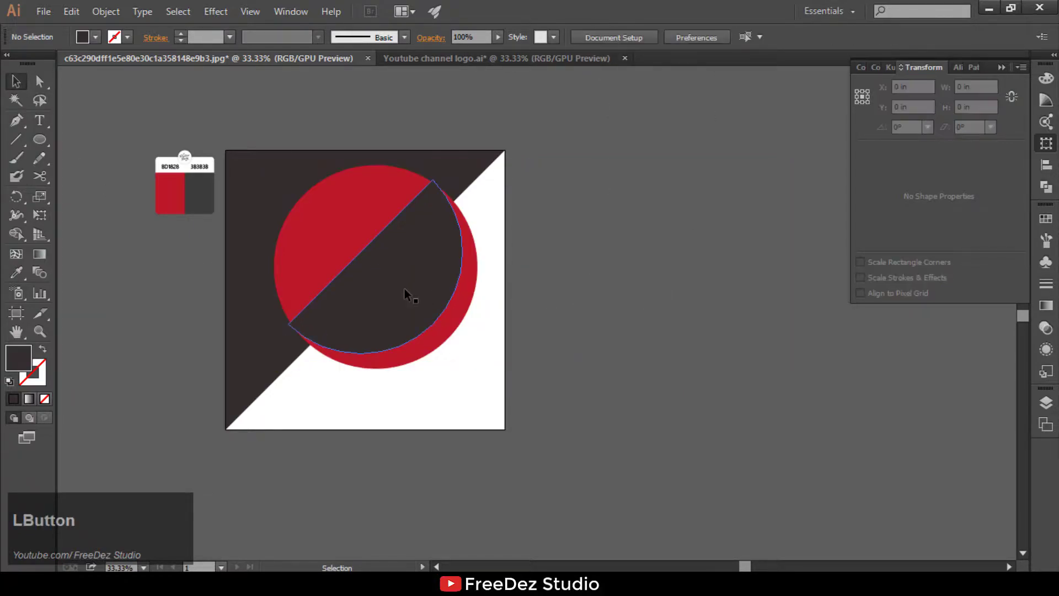
# - Align the dark half circle to the bottom and right edges of the red circle, using the red circle as key object
pyautogui.click(403, 287)
pyautogui.keyDown('shift'); pyautogui.click(291, 266); pyautogui.keyUp('shift')
pyautogui.click(312, 194)
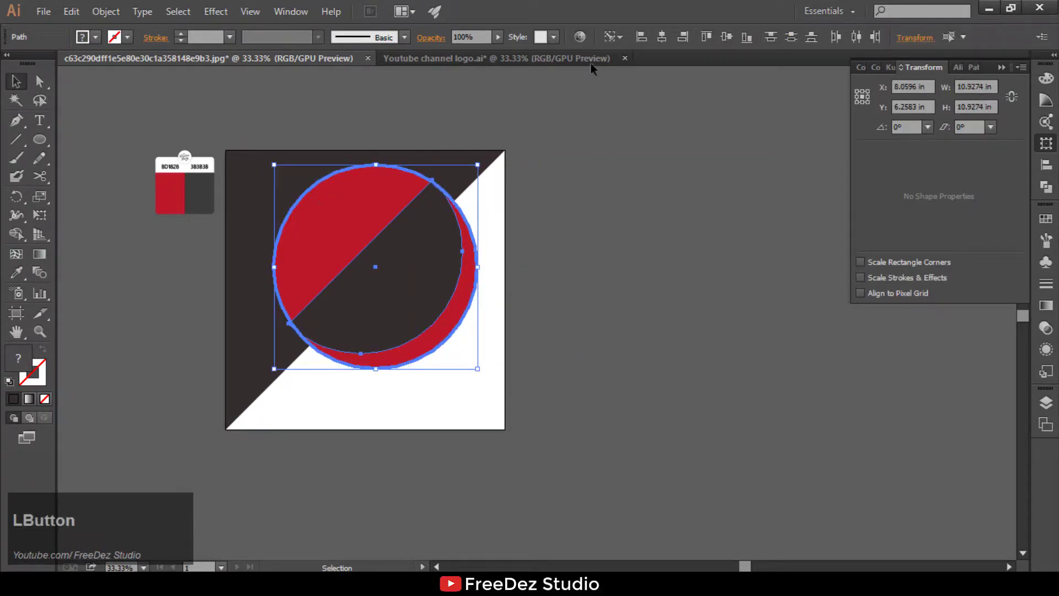
pyautogui.click(746, 38)
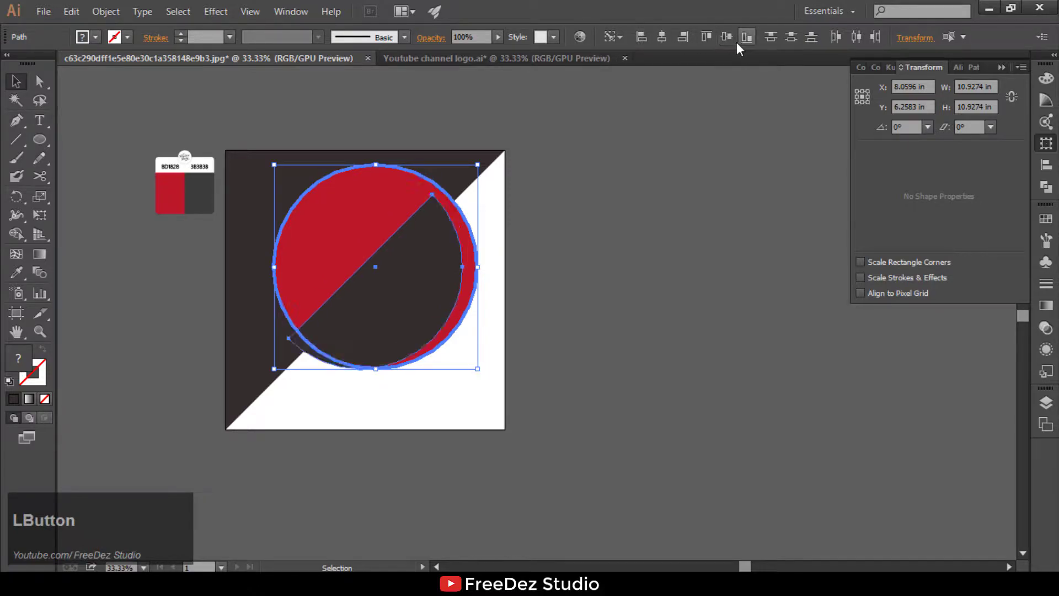
pyautogui.click(683, 38)
pyautogui.click(670, 226)
# - Move the red circle and dark half circle together down and right so their dividing line follows the triangle's diagonal
pyautogui.scroll(1, 442, 320)
pyautogui.click(571, 293)
pyautogui.click(456, 281)
pyautogui.scroll(2, 279, 345)
pyautogui.moveTo(309, 318); pyautogui.dragTo(326, 336)
pyautogui.scroll(-2, 351, 276)
pyautogui.click(709, 283)
# - Fine-tune the two-tone circle's position so its split meets the triangle's diagonal precisely at the upper-right junction
pyautogui.scroll(4, 386, 155)
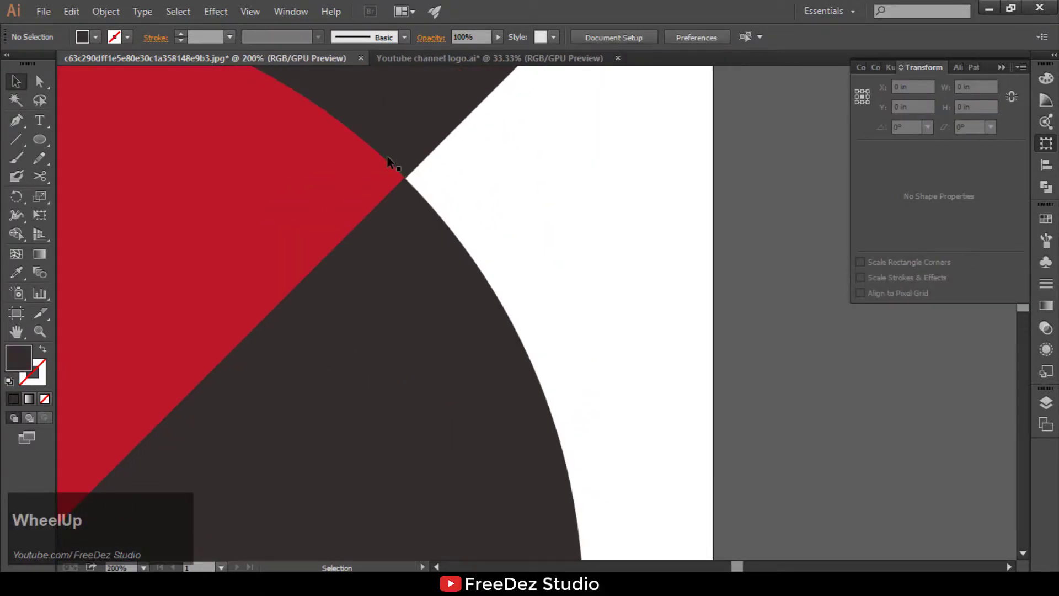
pyautogui.scroll(5, 388, 158)
pyautogui.moveTo(655, 326); pyautogui.dragTo(519, 395)
pyautogui.moveTo(480, 341); pyautogui.dragTo(484, 347)
pyautogui.scroll(-10, 484, 347)
pyautogui.click(614, 236)
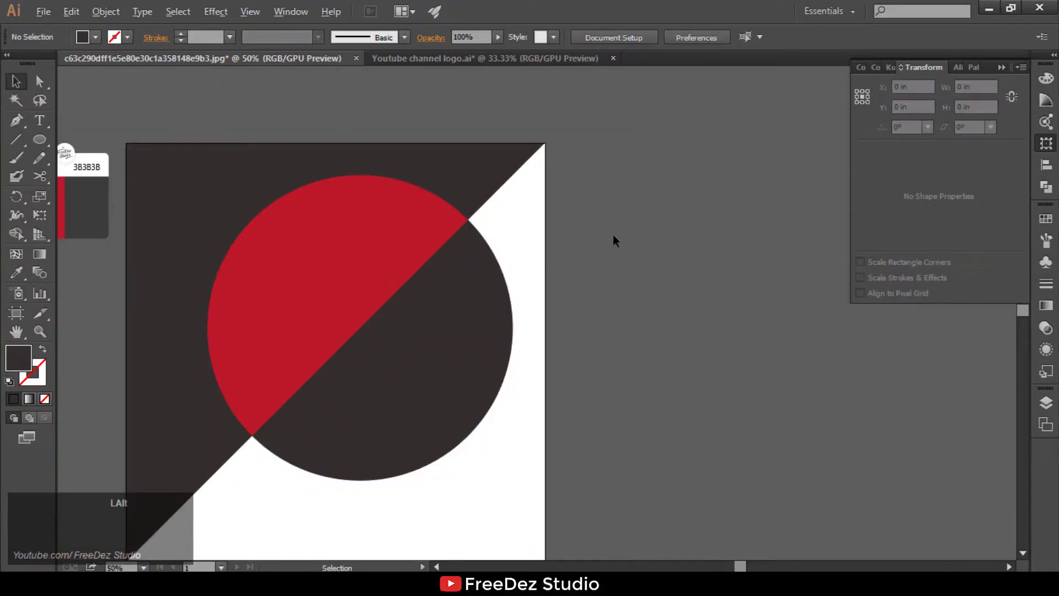
# - Check at close range how the circle's dividing line meets the triangle's diagonal at both ends
pyautogui.scroll(-1, 618, 255)
pyautogui.scroll(1, 585, 309)
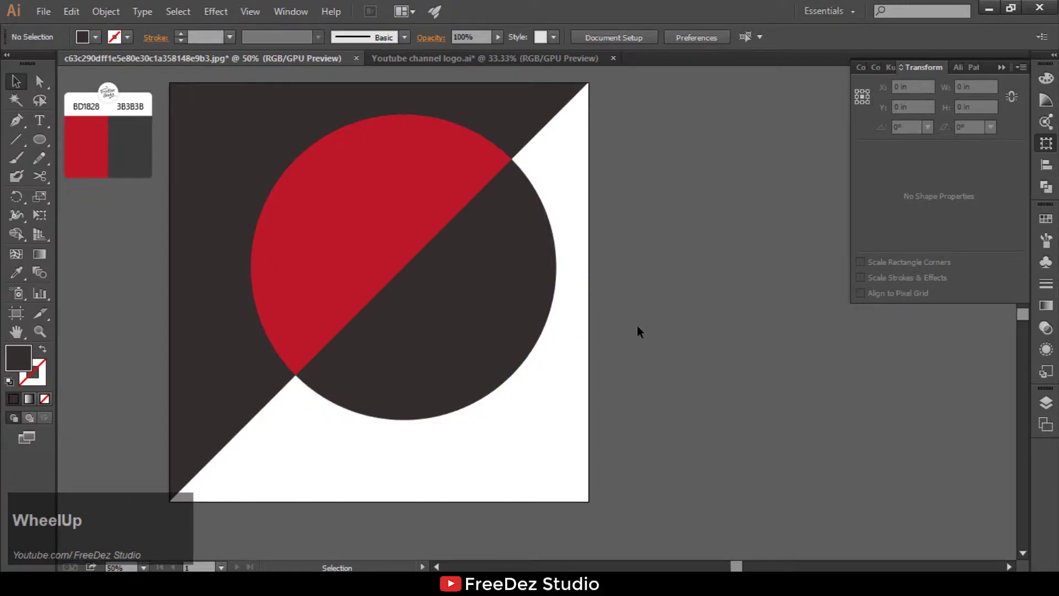
pyautogui.scroll(-1, 551, 307)
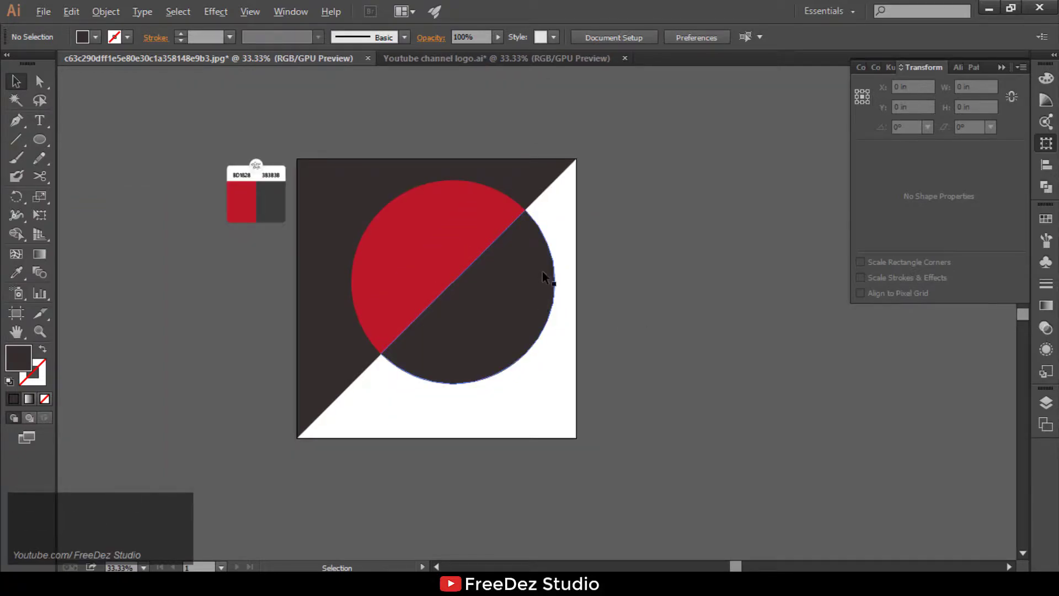
pyautogui.scroll(4, 539, 277)
pyautogui.scroll(1, 537, 280)
pyautogui.click(555, 191)
pyautogui.scroll(-4, 611, 159)
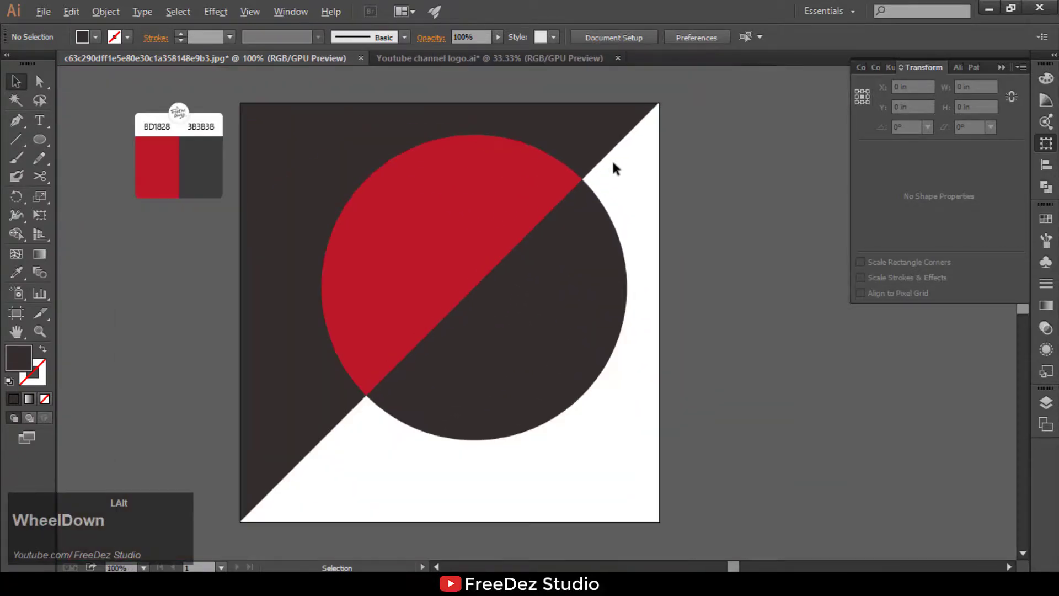
pyautogui.scroll(3, 386, 399)
pyautogui.click(479, 319)
pyautogui.scroll(-2, 479, 319)
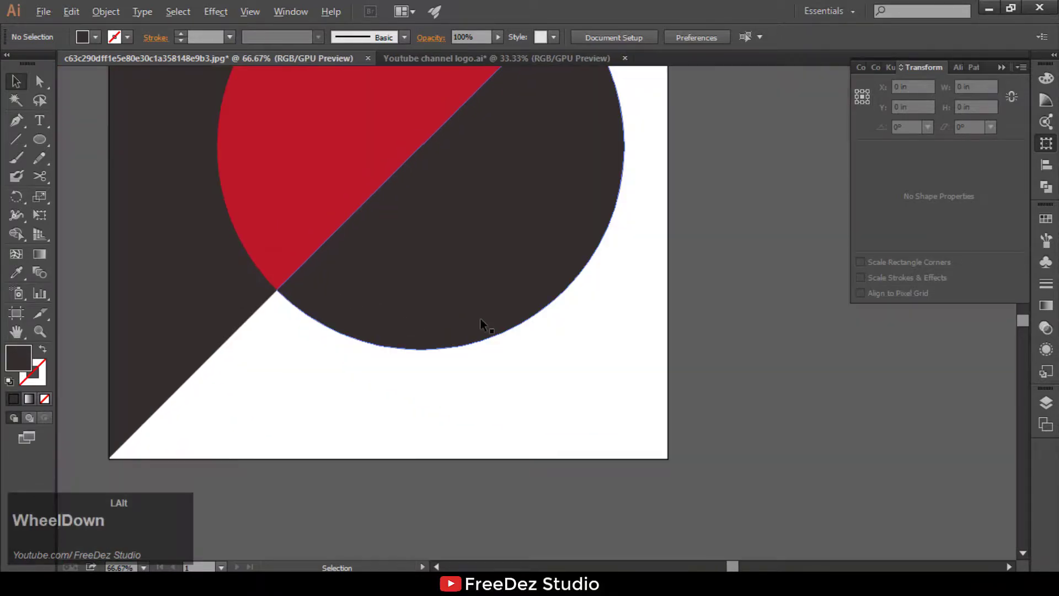
pyautogui.scroll(-2, 444, 355)
pyautogui.scroll(-2, 462, 256)
pyautogui.scroll(1, 456, 357)
pyautogui.click(457, 357)
pyautogui.scroll(1, 454, 355)
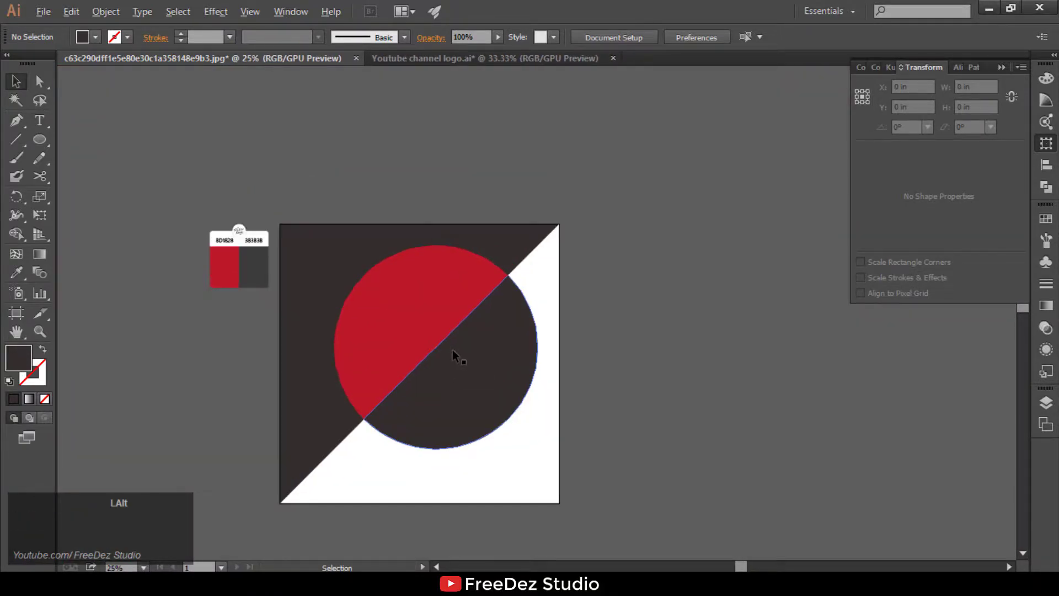
# - Duplicate the red circle to the right of the artboard and fill the copy with white
pyautogui.click(468, 324)
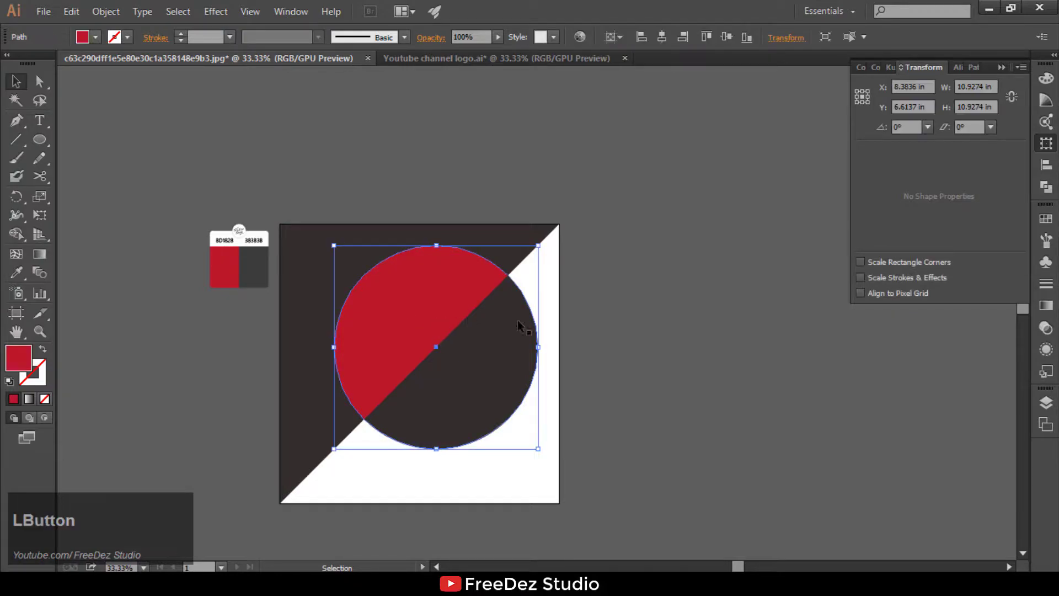
pyautogui.moveTo(433, 303); pyautogui.dragTo(682, 303)
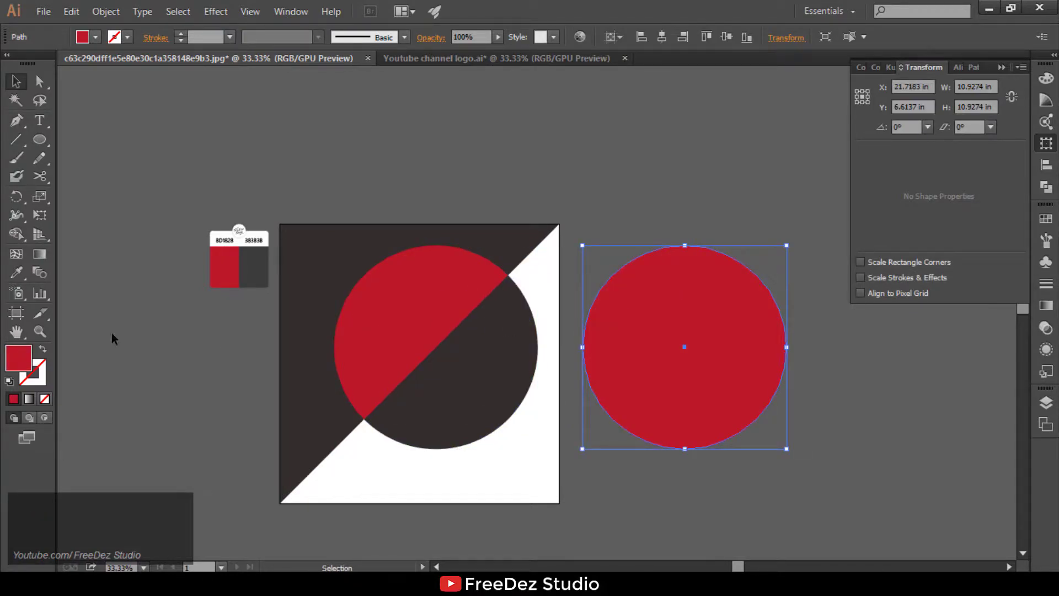
pyautogui.doubleClick(18, 357)
pyautogui.moveTo(543, 326); pyautogui.dragTo(487, 226)
pyautogui.click(838, 238)
# - Bring the white circle to the front and align it to the horizontal center of the red circle on the artboard
pyautogui.rightClick(725, 106)
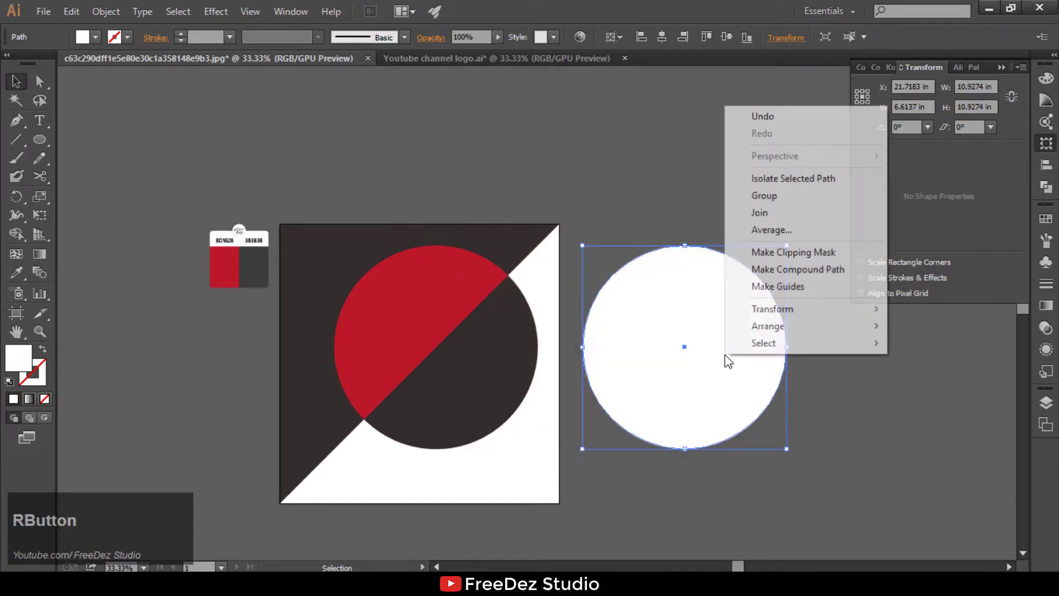
pyautogui.moveTo(844, 330)
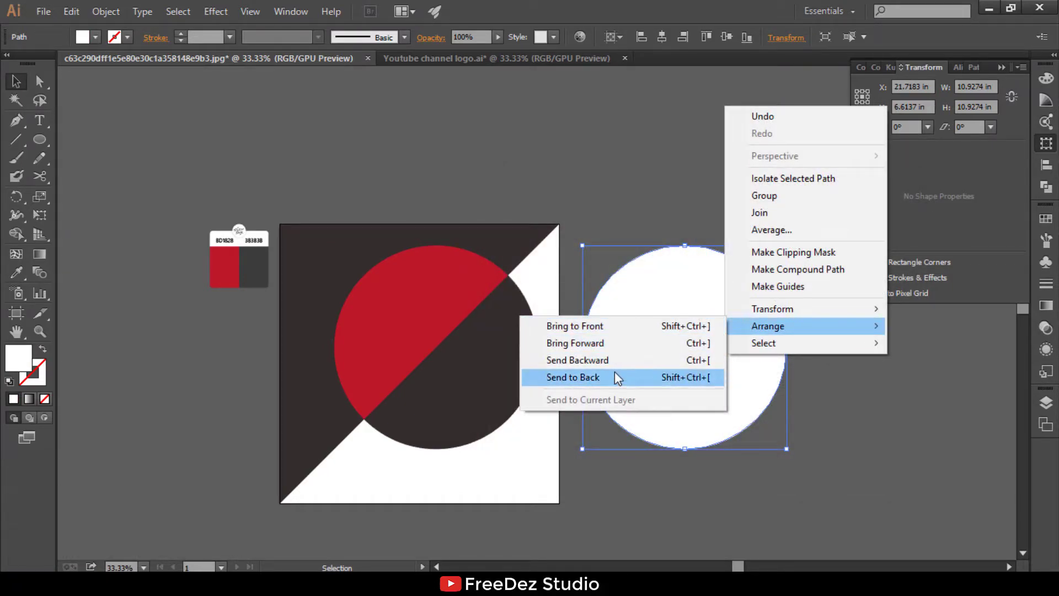
pyautogui.click(595, 319)
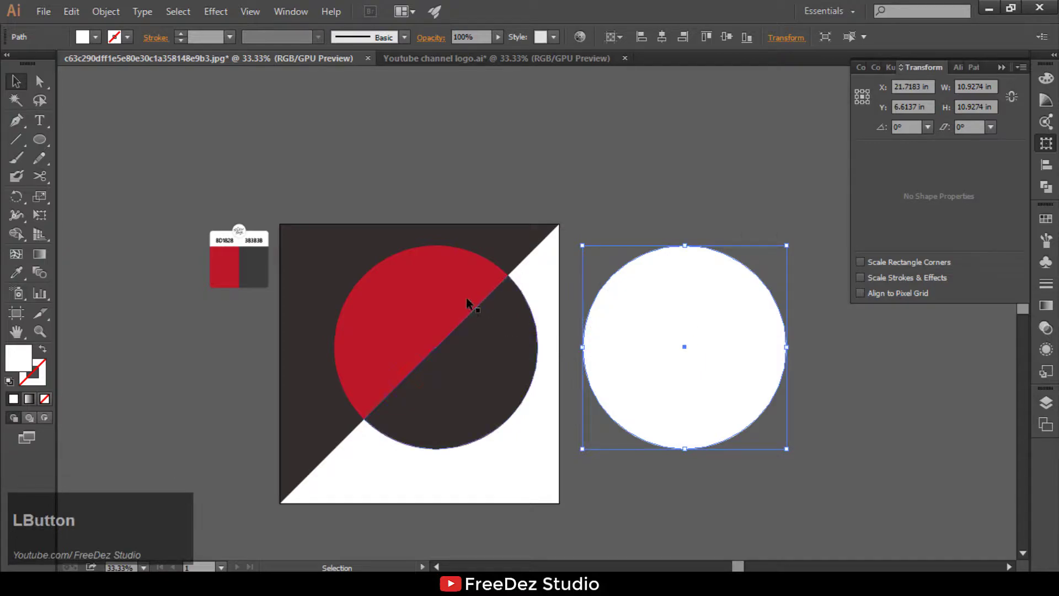
pyautogui.keyDown('shift'); pyautogui.click(434, 282); pyautogui.keyUp('shift')
pyautogui.click(407, 279)
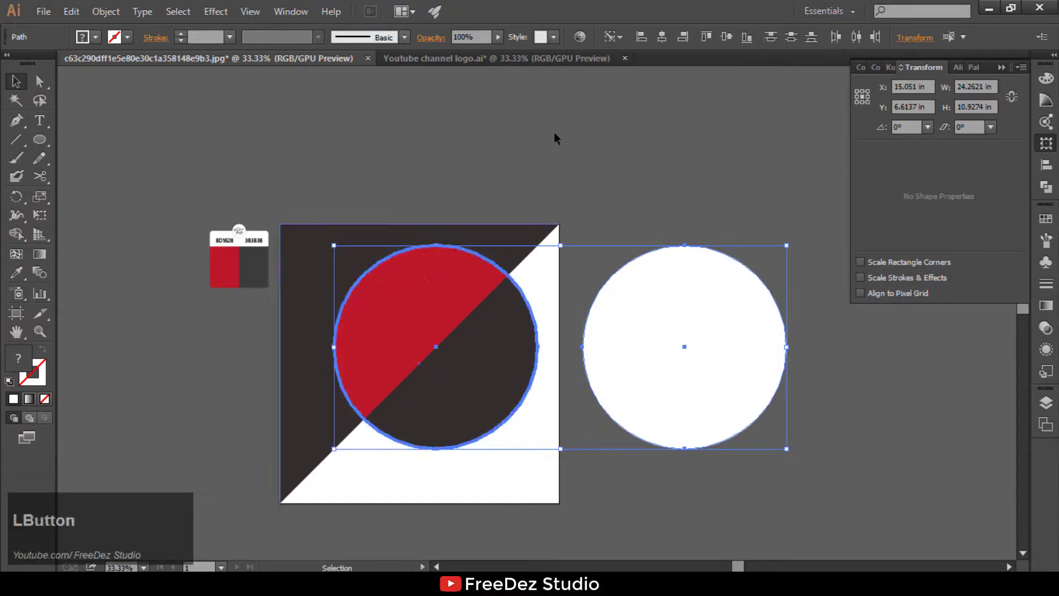
pyautogui.click(662, 36)
# - Scale the white circle down about its center to about 10.37 in across, leaving a thin red and dark ring around it
pyautogui.moveTo(538, 449); pyautogui.dragTo(537, 451)
pyautogui.click(697, 336)
pyautogui.scroll(3, 509, 411)
pyautogui.click(499, 412)
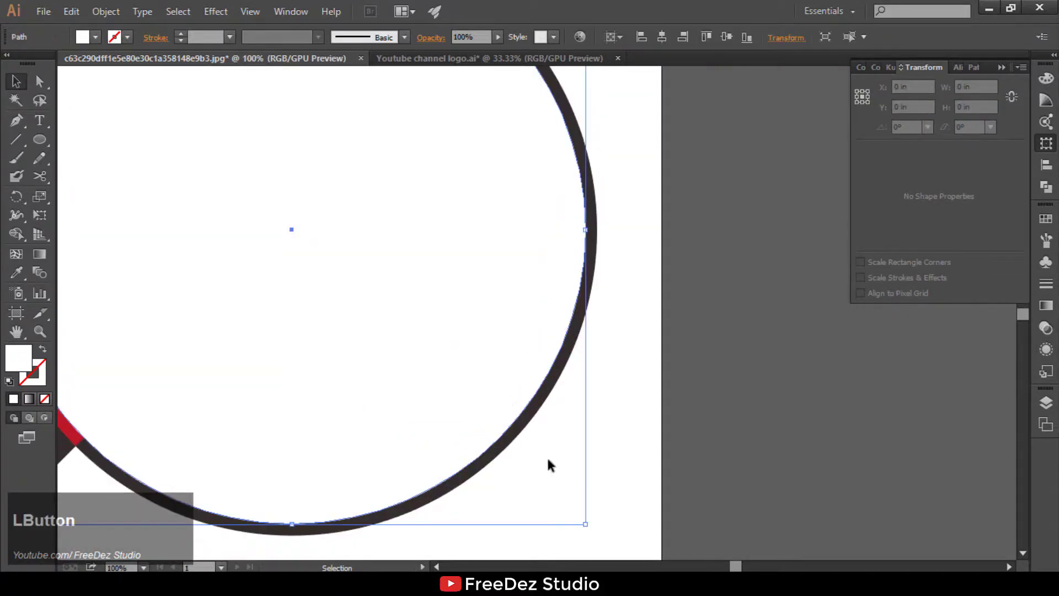
pyautogui.moveTo(585, 525); pyautogui.dragTo(582, 523)
pyautogui.click(601, 291)
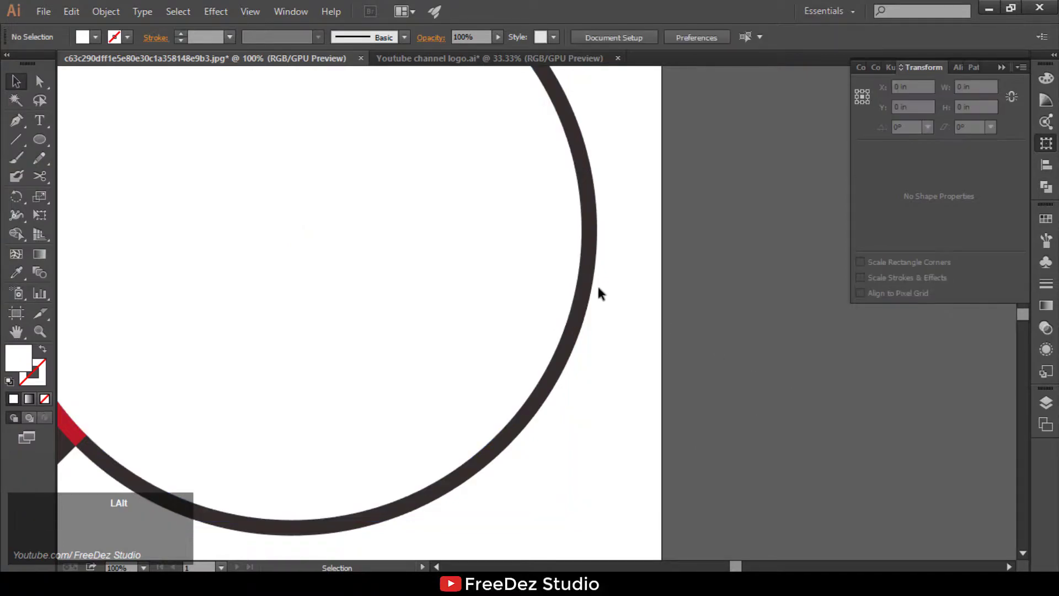
# - Duplicate the white circle to the empty area right of the artboard
pyautogui.scroll(-2, 600, 291)
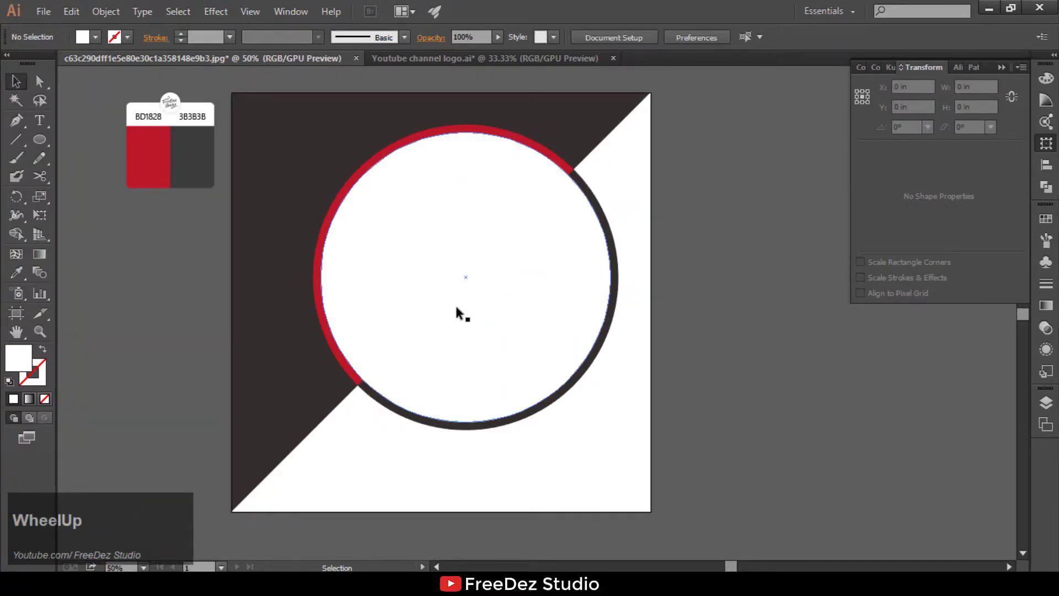
pyautogui.scroll(-2, 267, 300)
pyautogui.moveTo(378, 284); pyautogui.dragTo(639, 286)
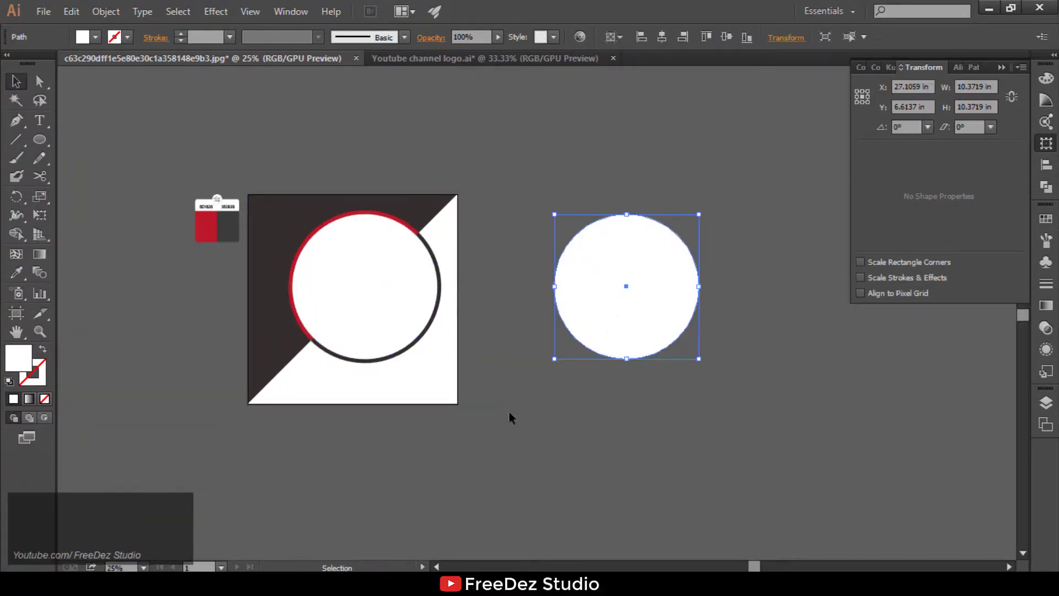
# - Open the Unsplash photo of the woman in a black hat from the Unsplash folder on New Volume (E:)
pyautogui.scroll(3, 691, 280)
pyautogui.hotkey('ctrl', 'o')
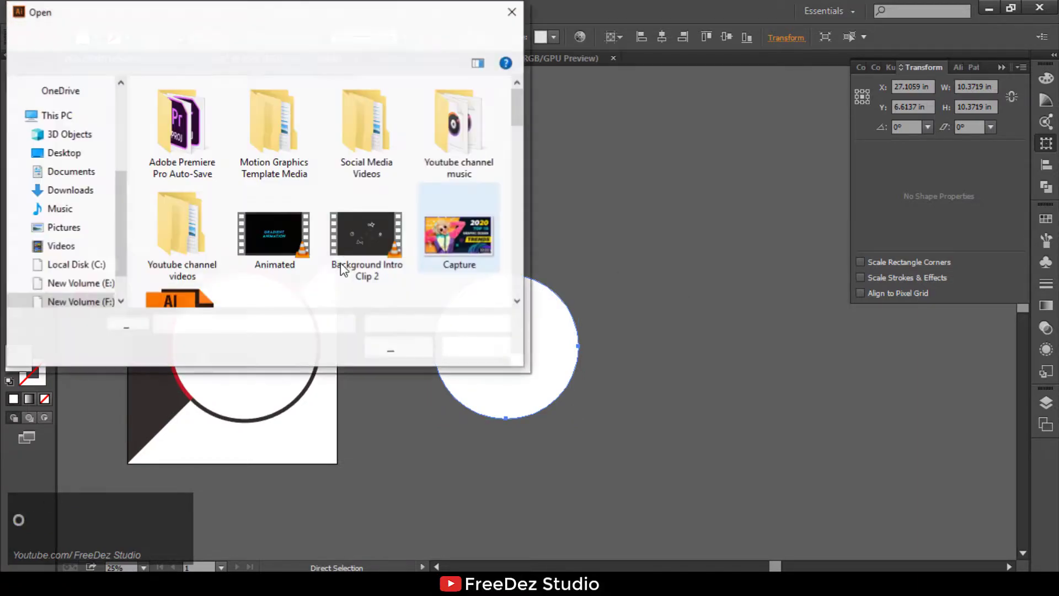
pyautogui.scroll(-2, 67, 274)
pyautogui.click(72, 234)
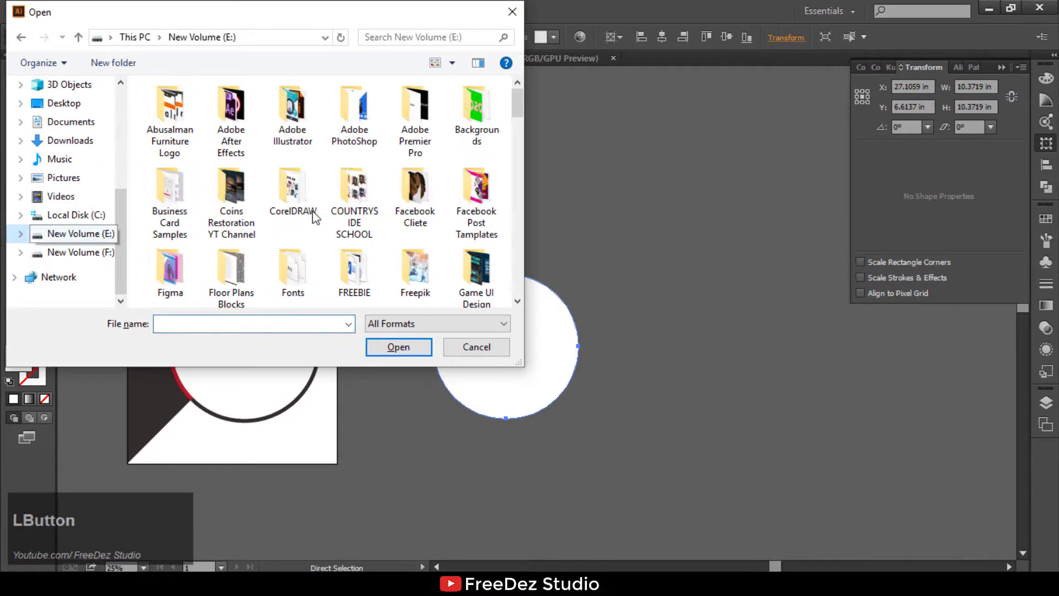
pyautogui.scroll(-6, 390, 218)
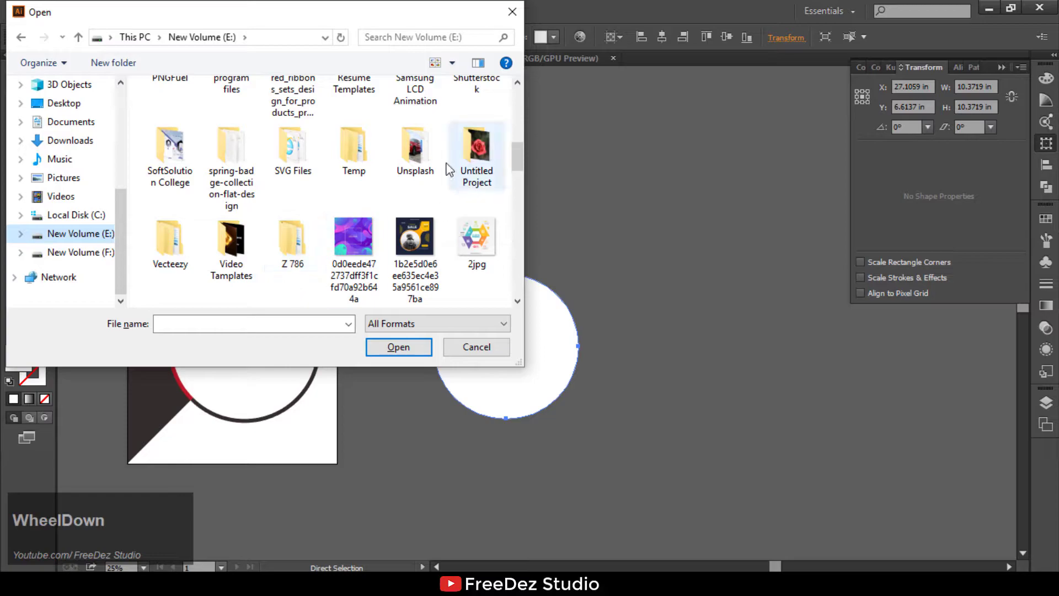
pyautogui.doubleClick(415, 149)
pyautogui.scroll(-5, 342, 182)
pyautogui.scroll(-3, 340, 181)
pyautogui.doubleClick(298, 231)
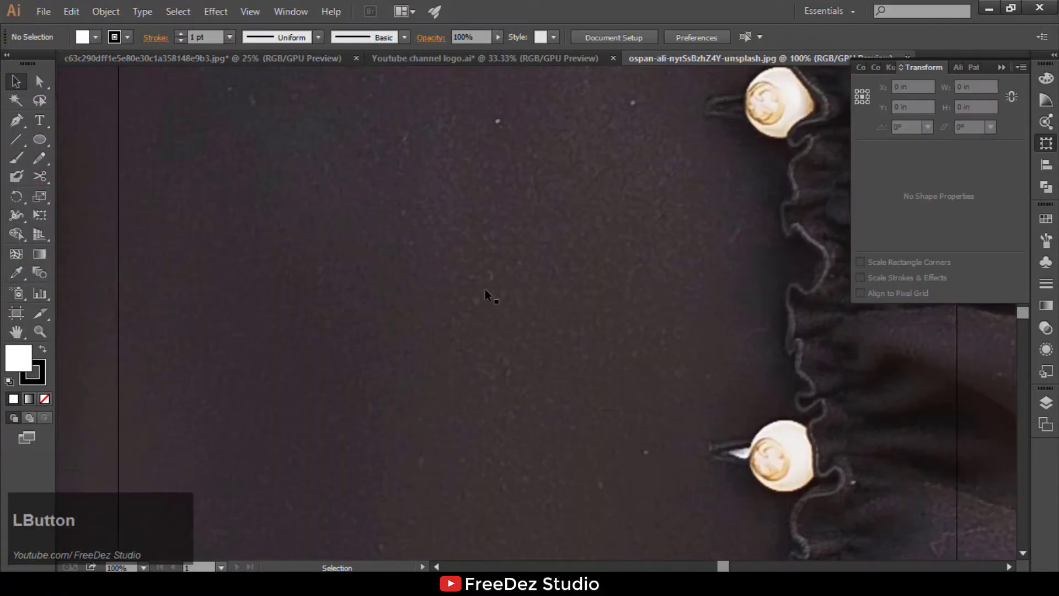
# - Bring the opened photo into the logo document, placing it beside the spare white circle at about 9 in wide
pyautogui.scroll(-8, 459, 271)
pyautogui.click(524, 315)
pyautogui.moveTo(653, 435); pyautogui.dragTo(574, 330)
pyautogui.moveTo(512, 251); pyautogui.dragTo(563, 269)
pyautogui.scroll(-2, 716, 453)
pyautogui.moveTo(684, 406); pyautogui.dragTo(621, 393)
# - Bring the spare white circle to the front and make it a clipping mask for the photo
pyautogui.scroll(2, 618, 282)
pyautogui.rightClick(491, 278)
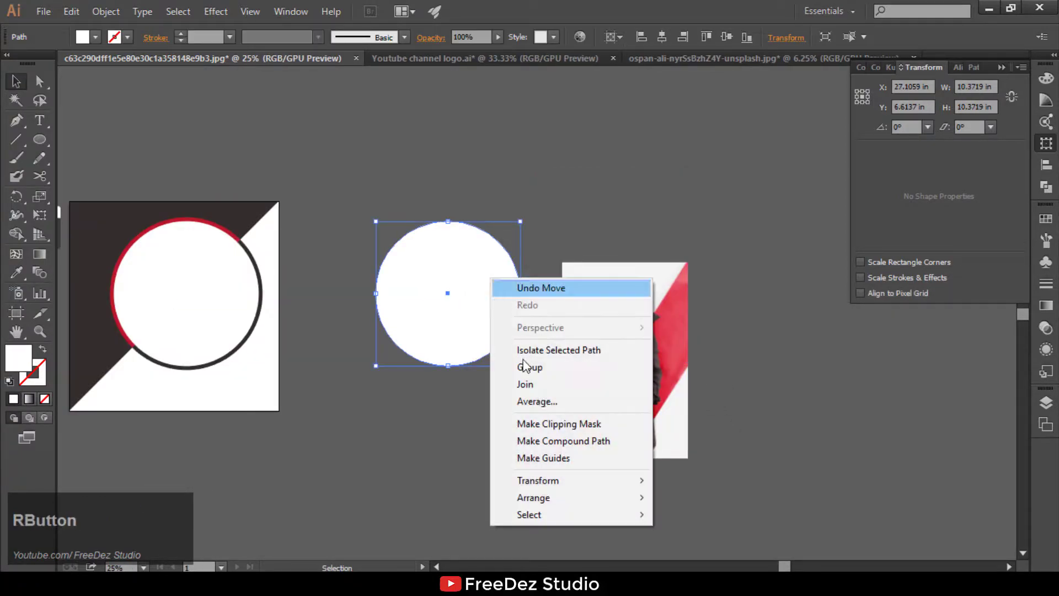
pyautogui.moveTo(589, 500)
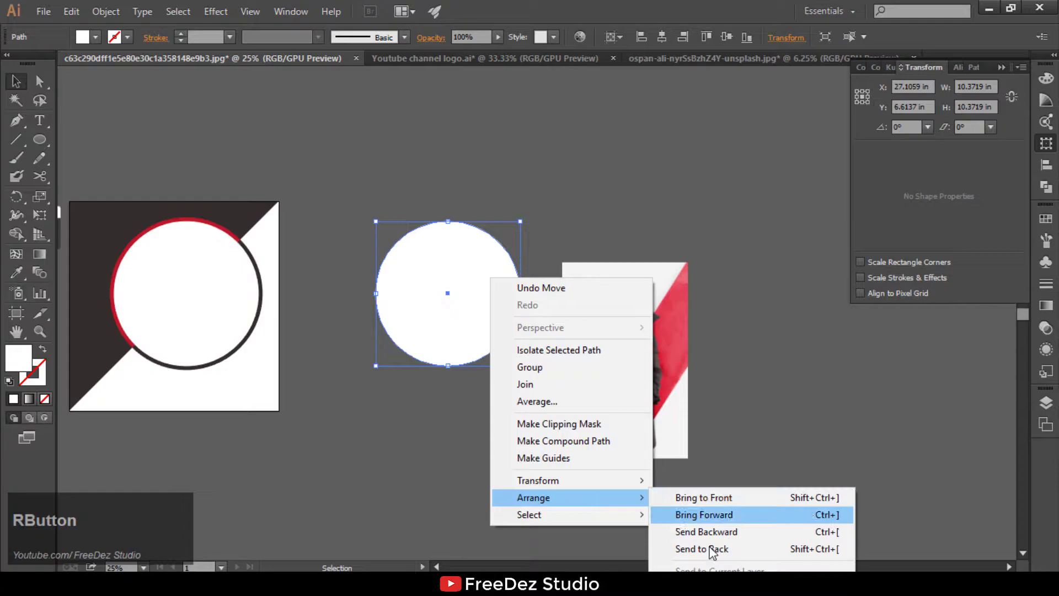
pyautogui.click(700, 499)
pyautogui.moveTo(367, 183); pyautogui.dragTo(613, 325)
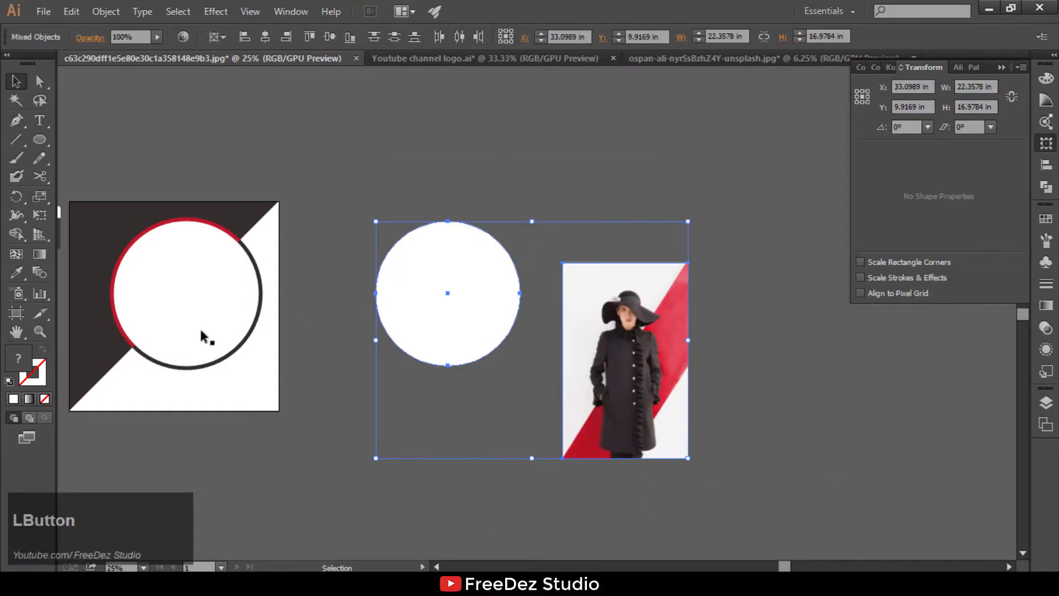
pyautogui.click(105, 11)
pyautogui.moveTo(208, 483)
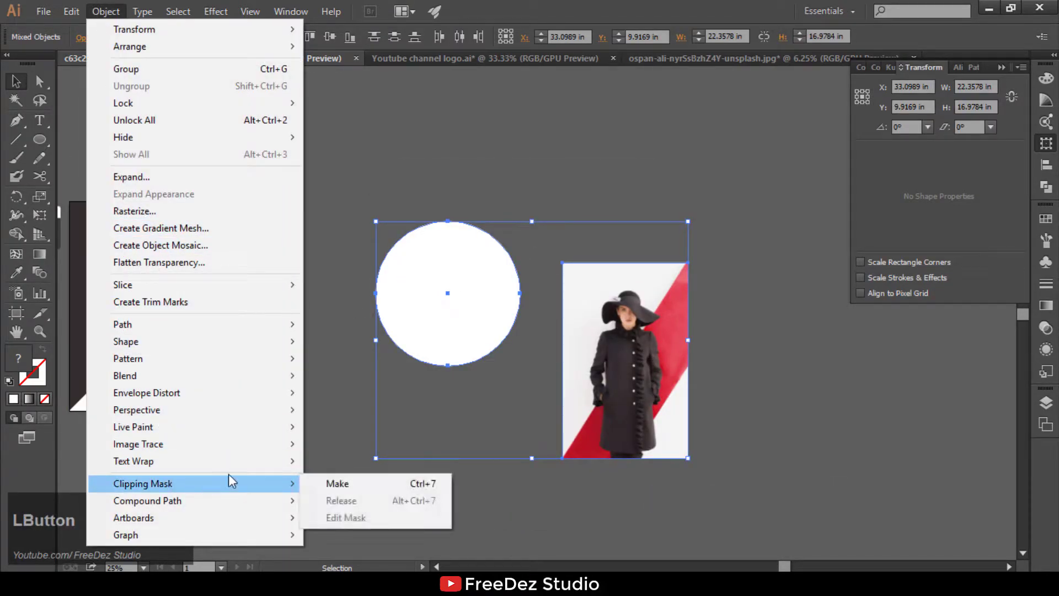
pyautogui.click(331, 483)
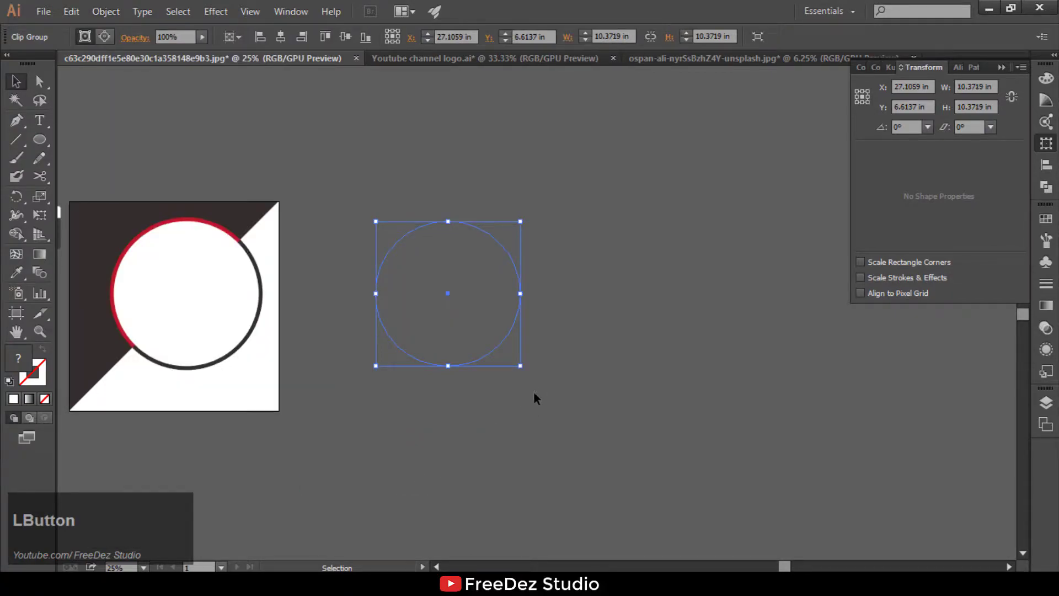
# - Enter the clip group and move the photo so the woman's head and upper body sit inside the circle
pyautogui.click(549, 381)
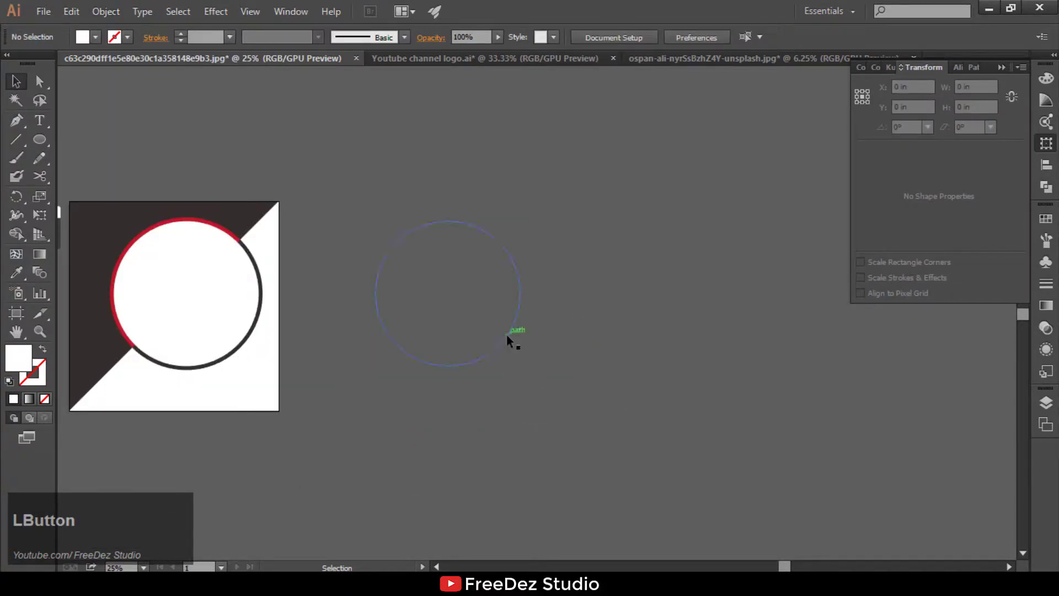
pyautogui.click(506, 334)
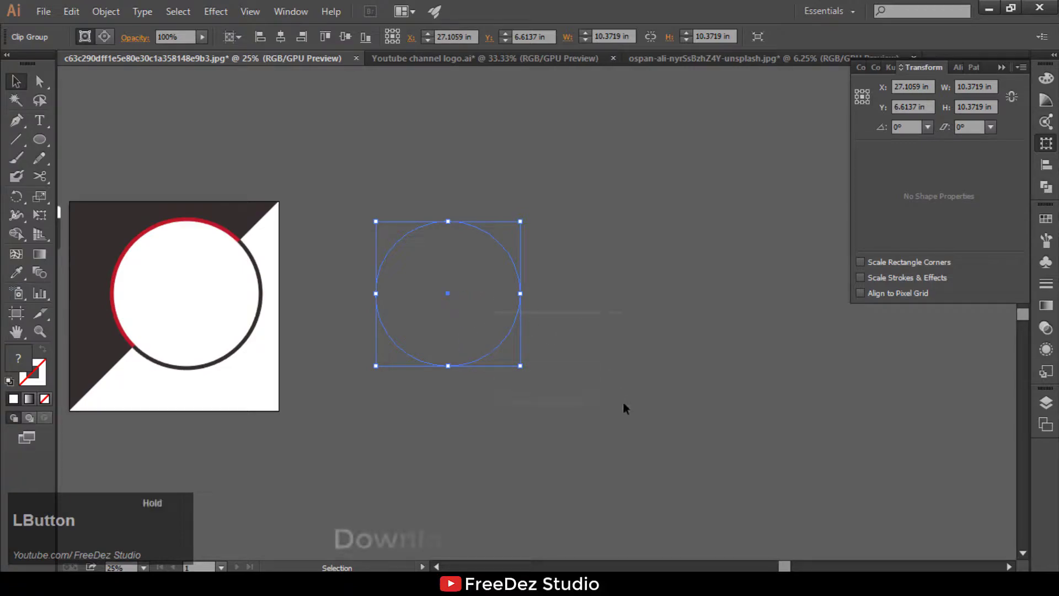
pyautogui.moveTo(511, 327); pyautogui.dragTo(569, 349)
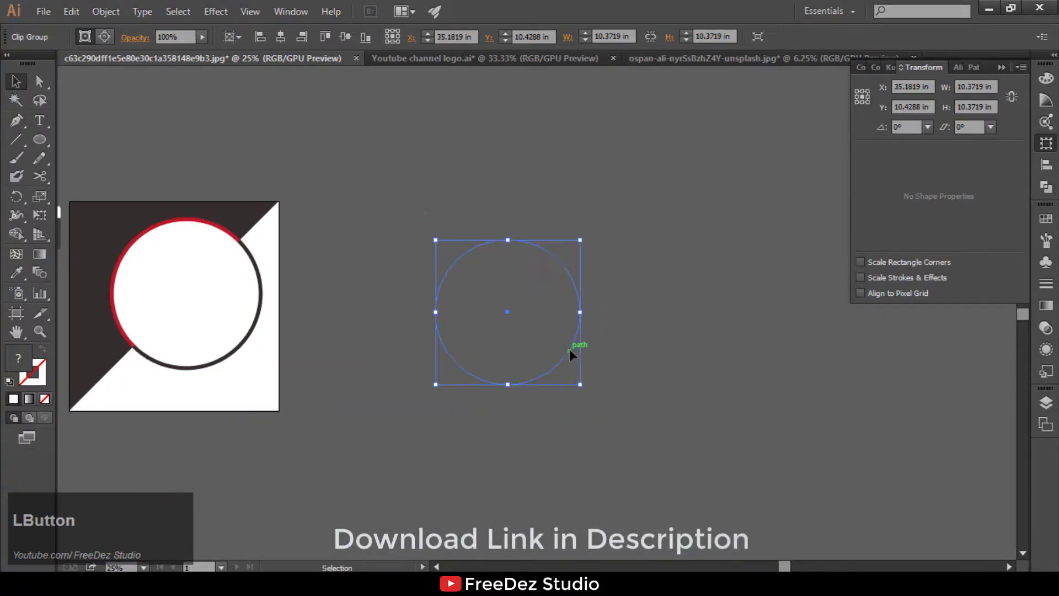
pyautogui.doubleClick(569, 349)
pyautogui.moveTo(651, 396); pyautogui.dragTo(524, 361)
pyautogui.scroll(2, 548, 323)
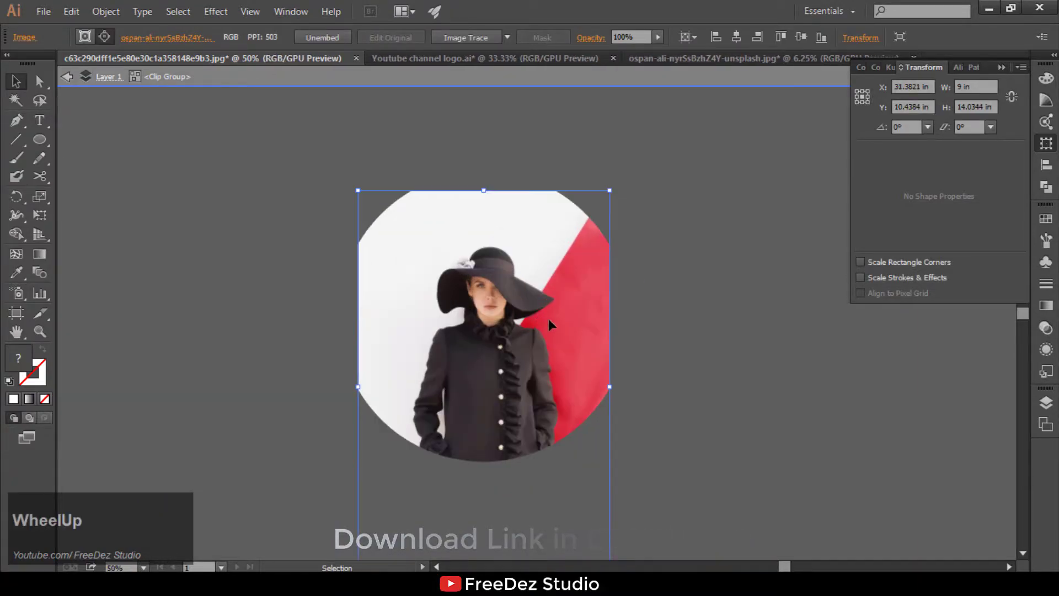
pyautogui.moveTo(568, 283); pyautogui.dragTo(575, 254)
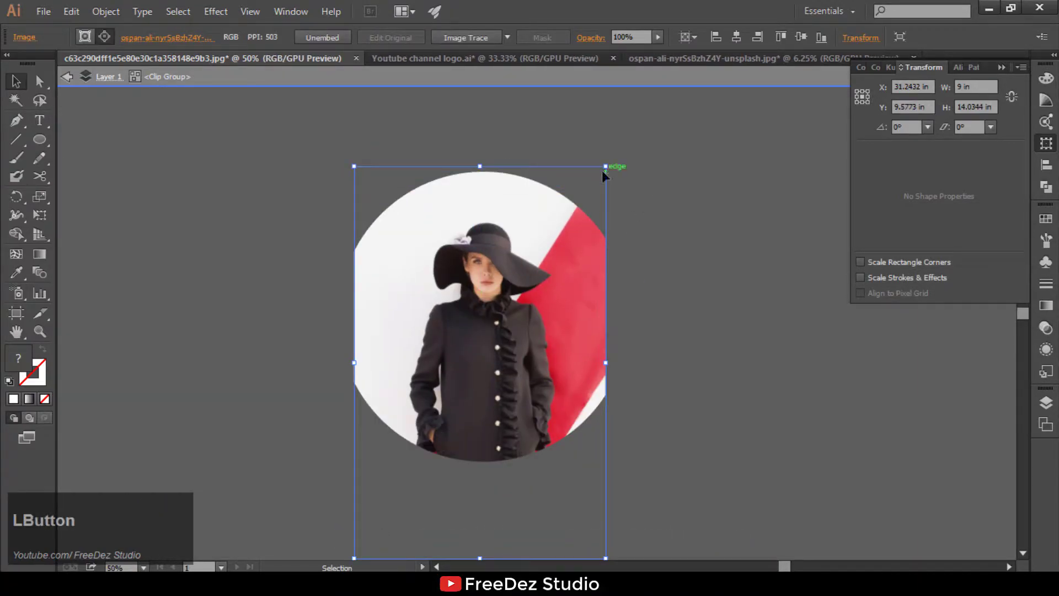
# - Scale the photo up to about 10.52 in wide so it fills the circular mask, and leave the clip group
pyautogui.moveTo(605, 169); pyautogui.dragTo(631, 133)
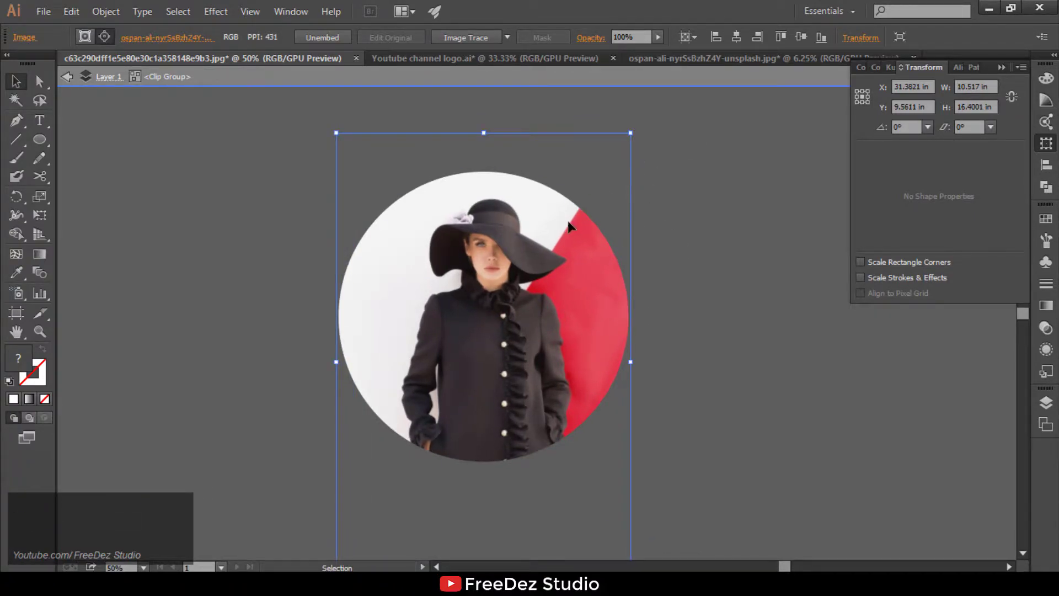
pyautogui.click(544, 231)
pyautogui.moveTo(542, 271); pyautogui.dragTo(541, 273)
pyautogui.click(241, 168)
# - Move the clipped photo onto the white circle on the artboard, matching their centers
pyautogui.scroll(-4, 650, 204)
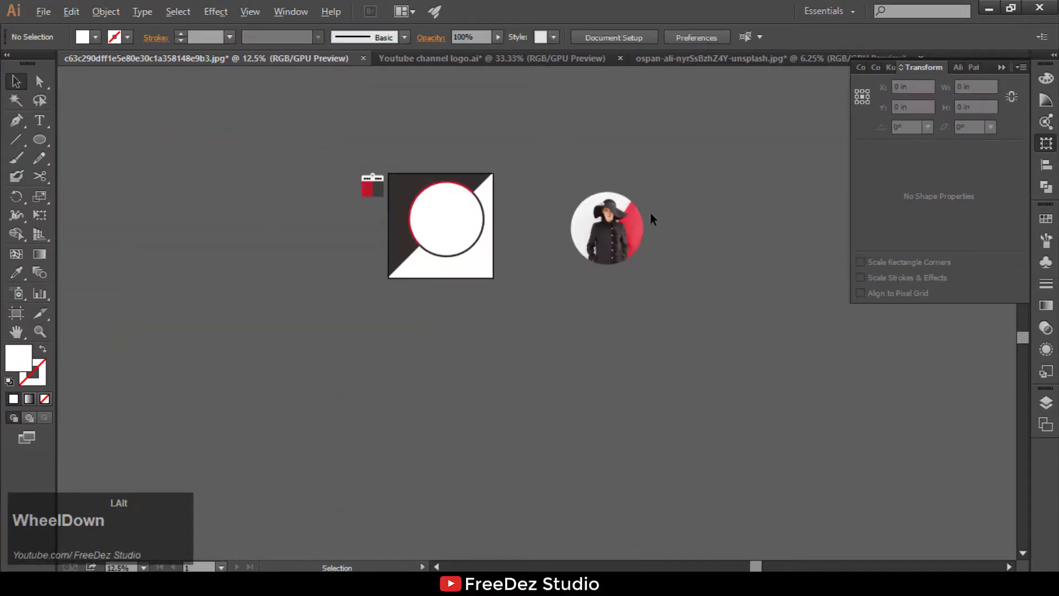
pyautogui.scroll(2, 613, 197)
pyautogui.moveTo(776, 372); pyautogui.dragTo(313, 283)
# - Scale the clipped photo down about its center to about 8.12 in across, leaving a wide white ring around it
pyautogui.scroll(3, 312, 283)
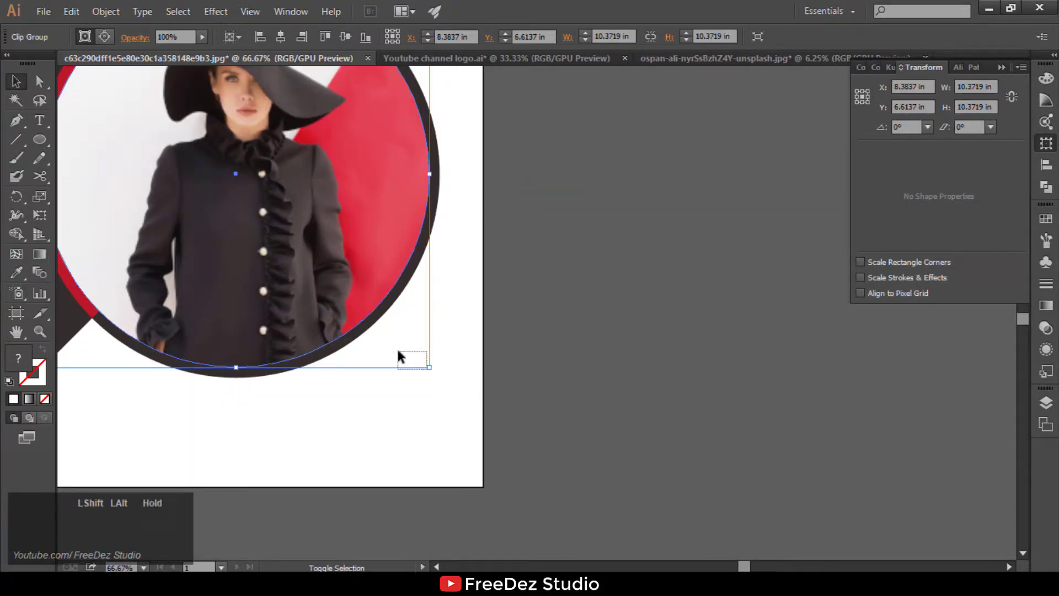
pyautogui.moveTo(429, 368); pyautogui.dragTo(411, 348)
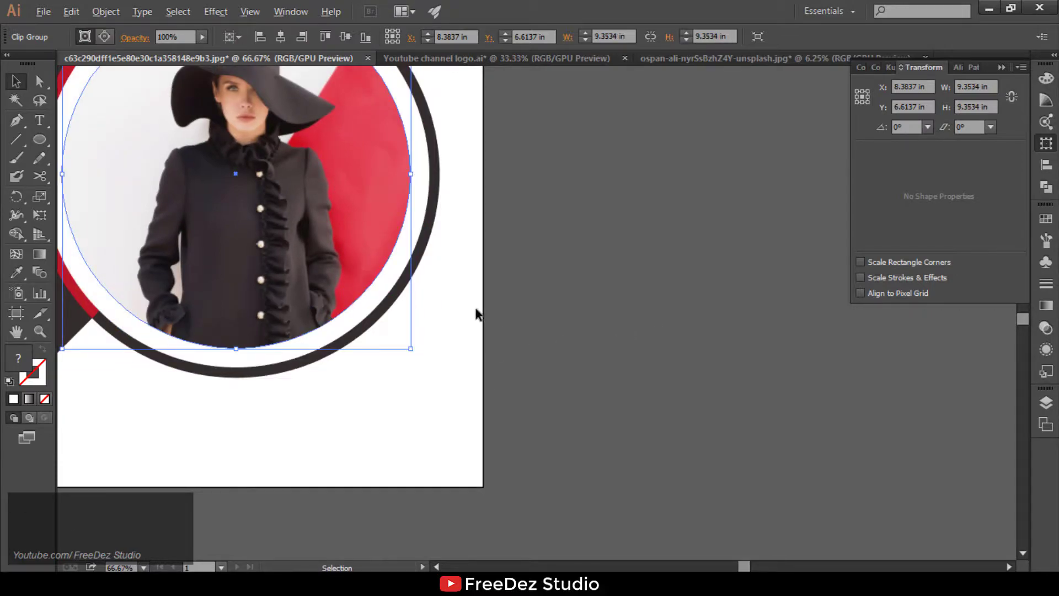
pyautogui.moveTo(411, 348); pyautogui.dragTo(391, 330)
pyautogui.scroll(-2, 544, 288)
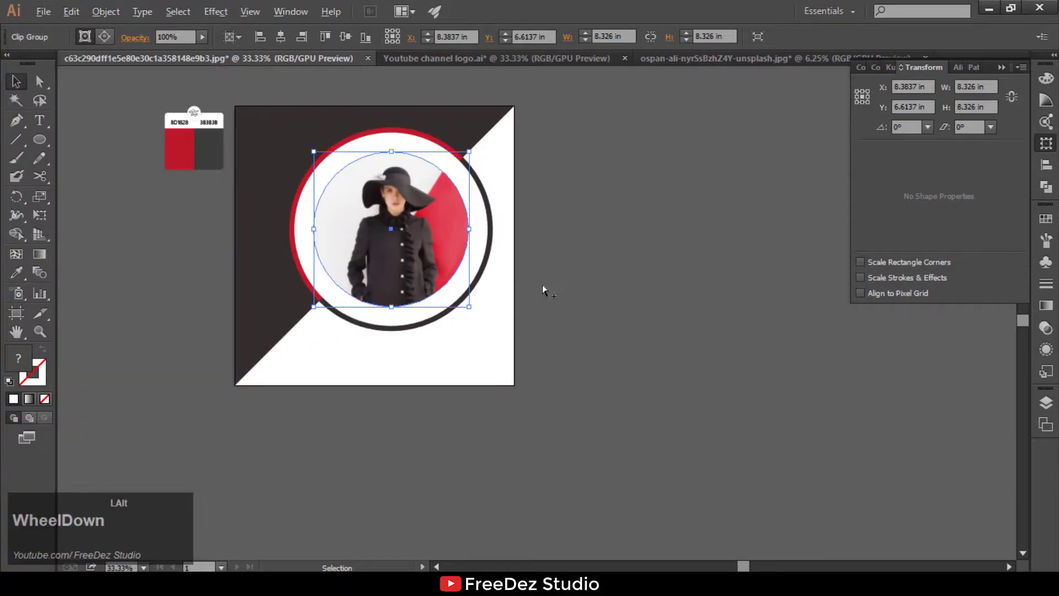
pyautogui.scroll(2, 506, 408)
pyautogui.moveTo(520, 389); pyautogui.dragTo(517, 385)
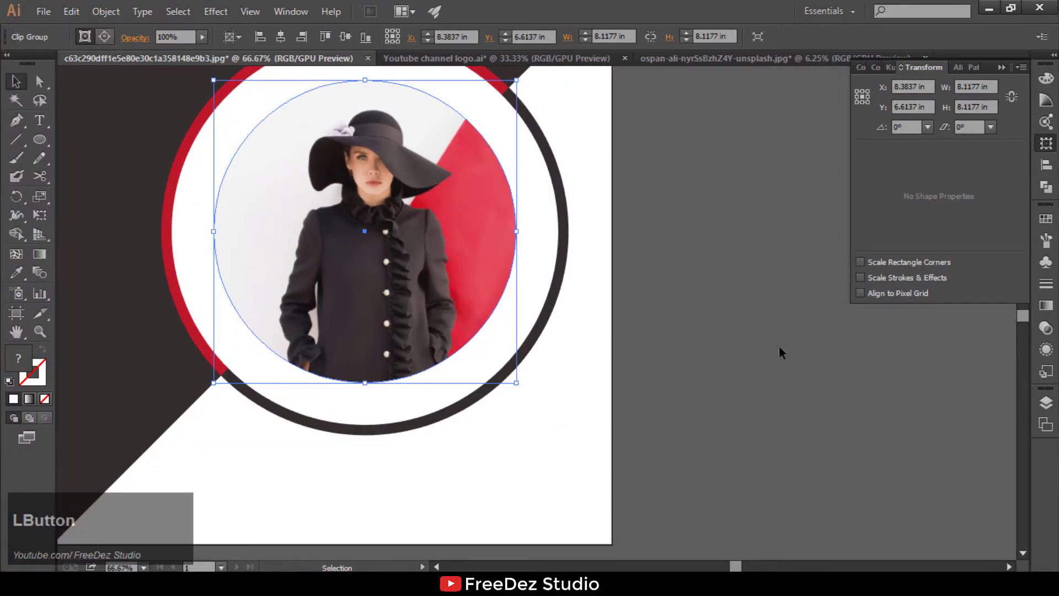
# - Select the clipped photo with the white circle behind it and align their horizontal centers
pyautogui.click(783, 352)
pyautogui.scroll(-2, 509, 285)
pyautogui.click(462, 247)
pyautogui.click(664, 262)
pyautogui.scroll(2, 309, 369)
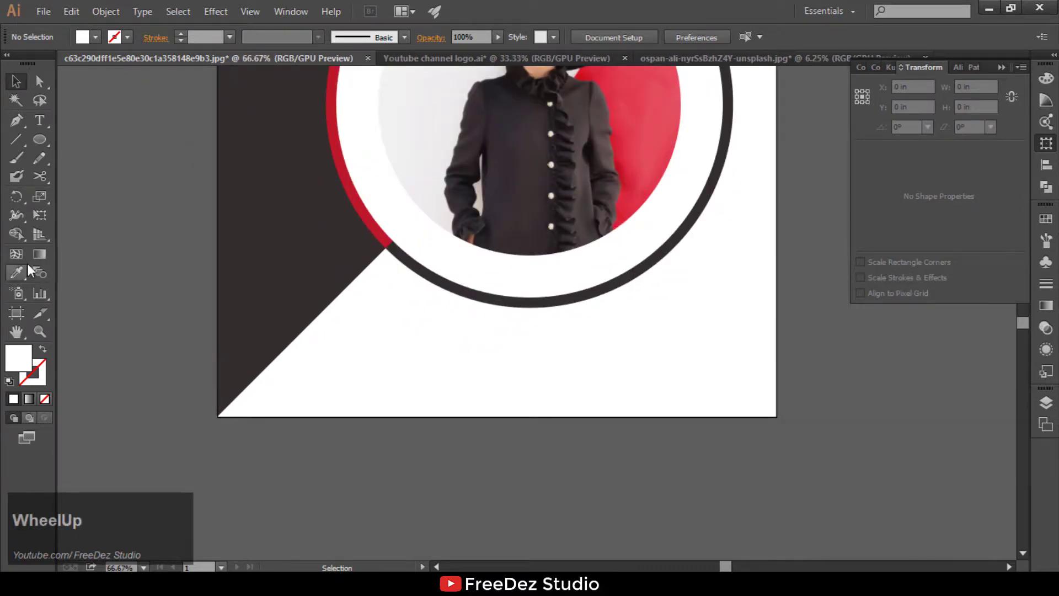
pyautogui.click(494, 230)
pyautogui.keyDown('shift'); pyautogui.click(698, 186); pyautogui.keyUp('shift')
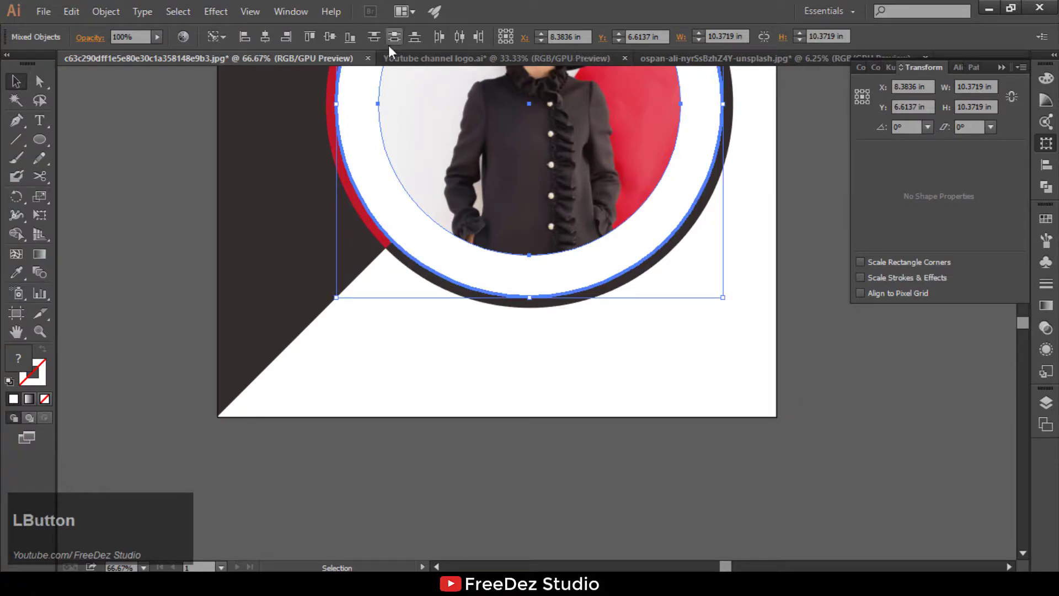
pyautogui.click(268, 40)
# - Duplicate the white circle over the artboard's lower-left diagonal and scale the copy down to about 3.16 in across
pyautogui.click(184, 209)
pyautogui.moveTo(466, 274); pyautogui.dragTo(194, 370)
pyautogui.moveTo(456, 403); pyautogui.dragTo(363, 393)
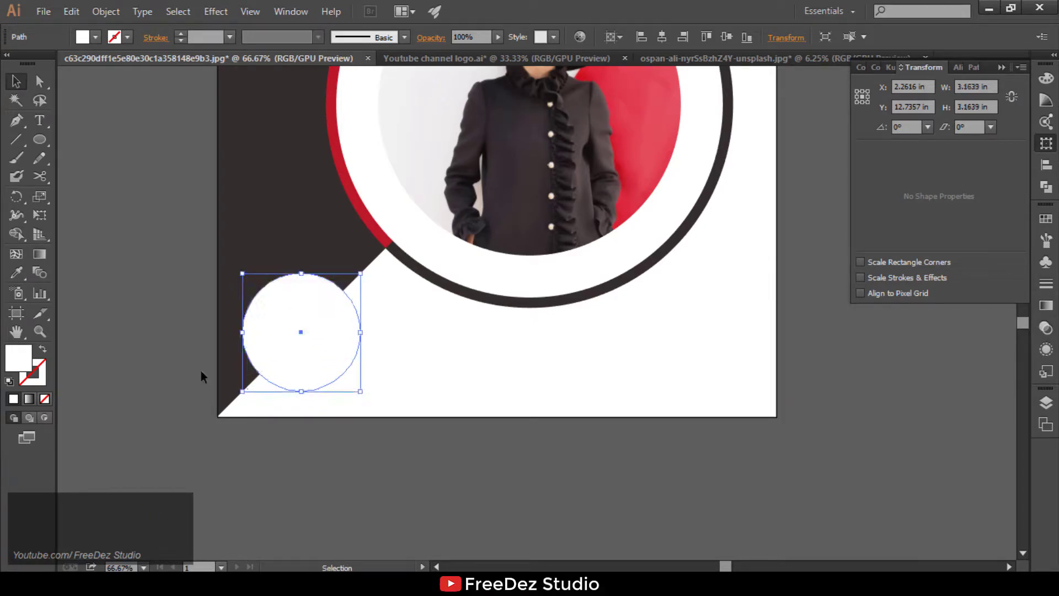
# - Give the small circle no fill and a 5 pt stroke in the red sampled from the large ring
pyautogui.click(43, 349)
pyautogui.click(17, 272)
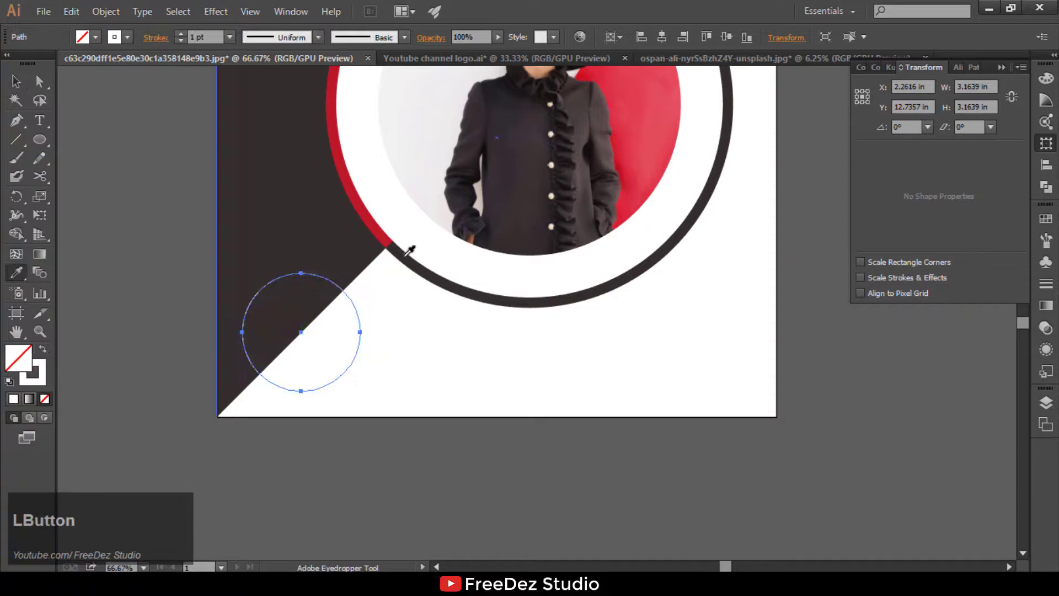
pyautogui.click(385, 227)
pyautogui.click(43, 351)
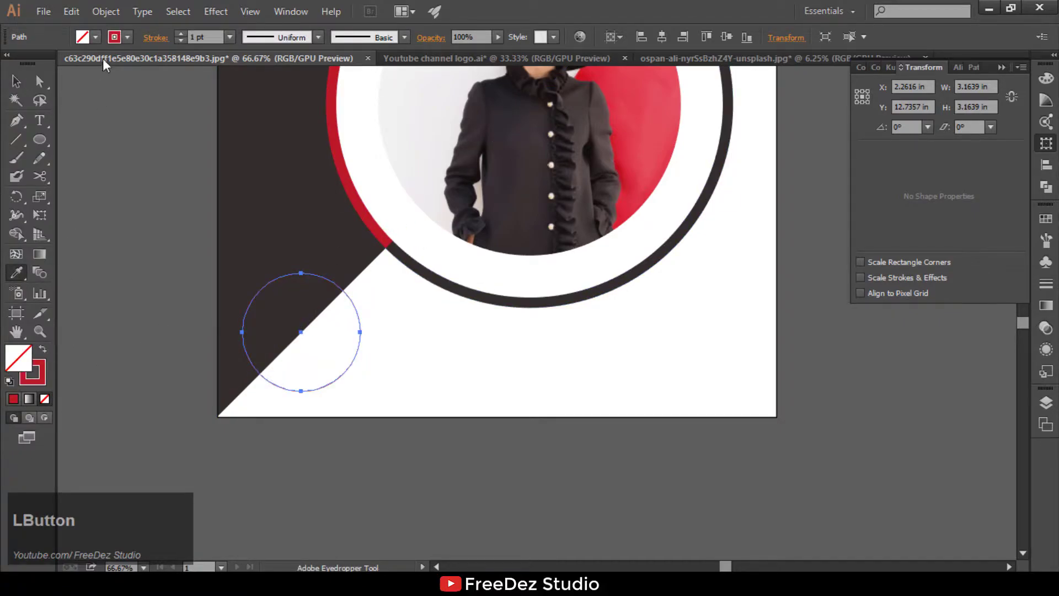
pyautogui.click(183, 34)
pyautogui.click(182, 34)
pyautogui.click(182, 34)
pyautogui.click(182, 35)
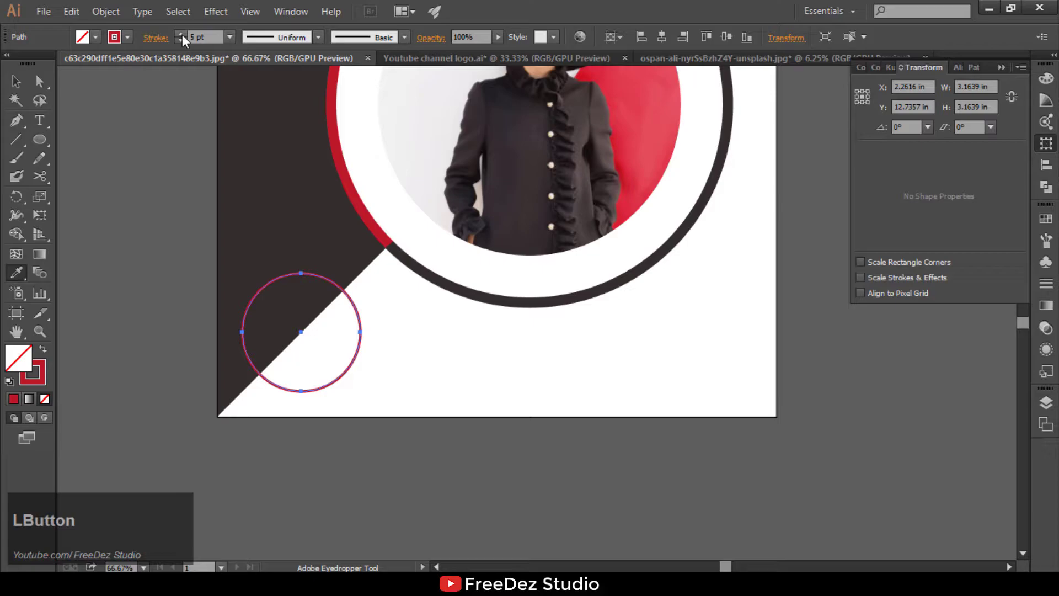
pyautogui.click(16, 81)
pyautogui.click(328, 387)
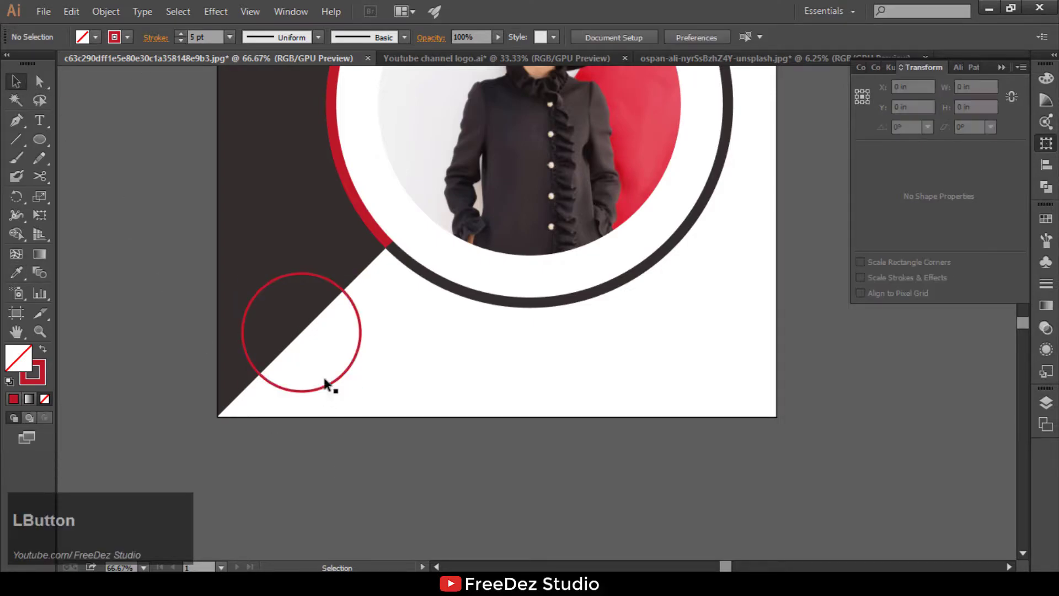
pyautogui.scroll(1, 356, 378)
pyautogui.click(357, 377)
pyautogui.scroll(1, 336, 384)
pyautogui.moveTo(402, 419); pyautogui.dragTo(454, 371)
pyautogui.hotkey('ctrl', 'z')
# - Duplicate the small red ring to its right and scale the copy down about its center to about 2.89 in across
pyautogui.keyDown('shift'); pyautogui.click(197, 399); pyautogui.keyUp('shift')
pyautogui.click(489, 463)
pyautogui.click(423, 396)
pyautogui.moveTo(482, 419); pyautogui.dragTo(469, 410)
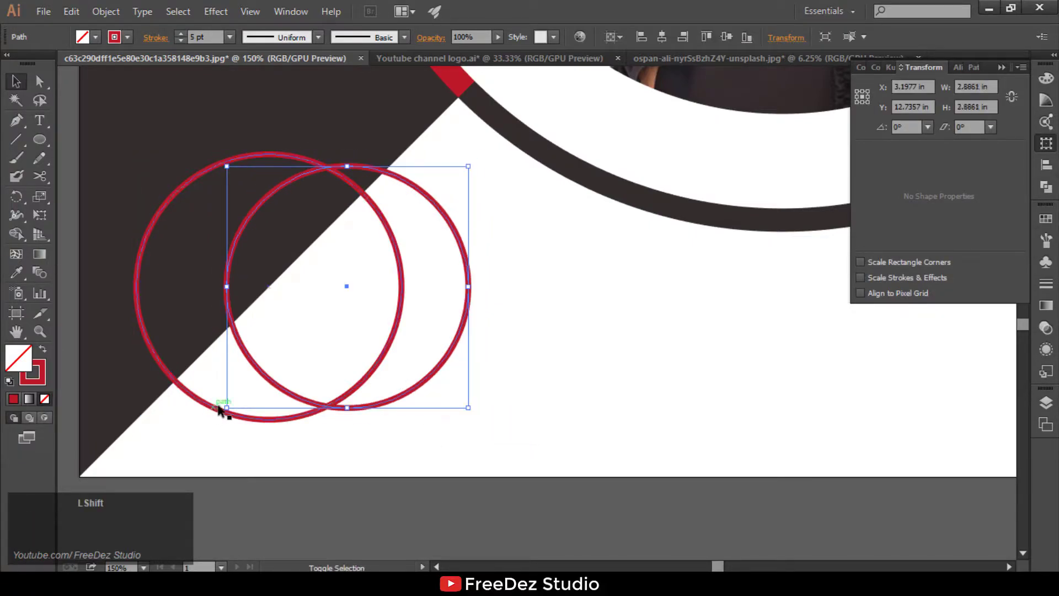
# - Align the smaller red ring to the horizontal center of the original 3.16 in ring
pyautogui.keyDown('shift'); pyautogui.click(203, 402); pyautogui.keyUp('shift')
pyautogui.click(208, 402)
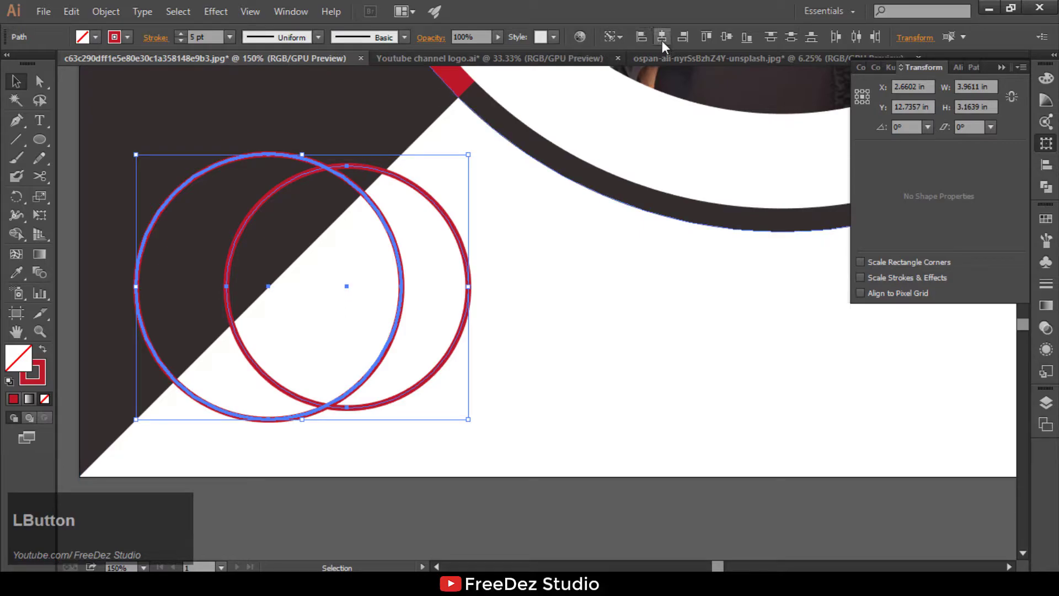
pyautogui.click(662, 38)
# - Scale the inner red ring down about its center to about 2.54 in across
pyautogui.click(326, 401)
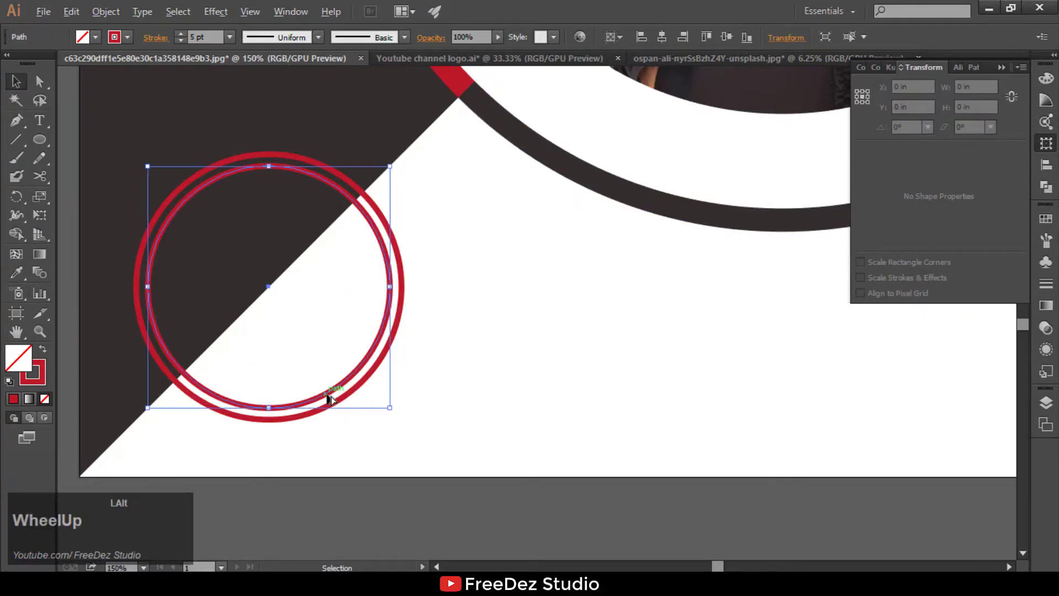
pyautogui.scroll(2, 331, 402)
pyautogui.moveTo(448, 423); pyautogui.dragTo(436, 400)
pyautogui.scroll(-3, 420, 390)
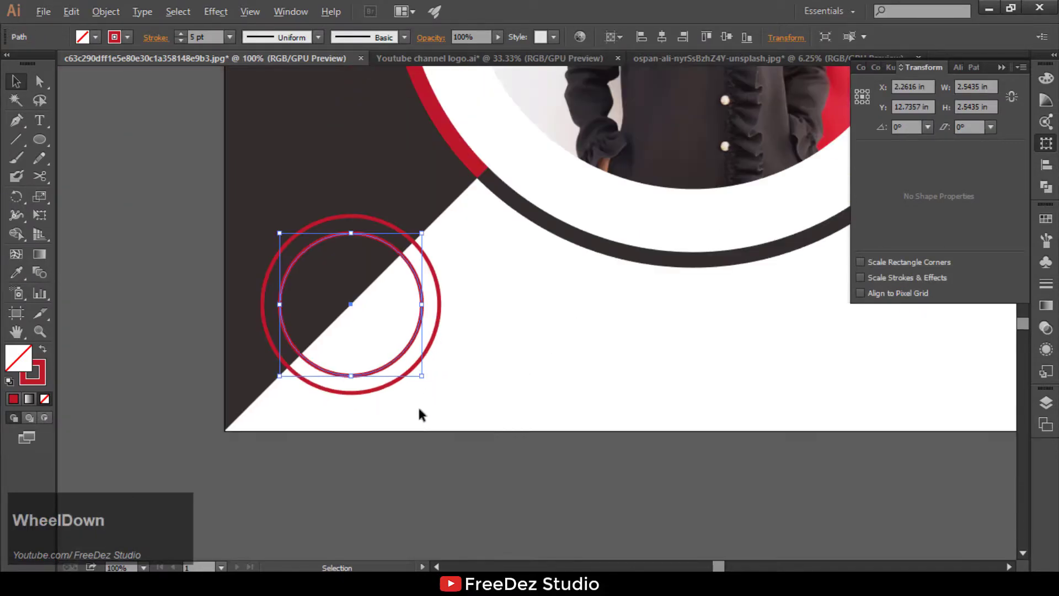
pyautogui.scroll(1, 368, 345)
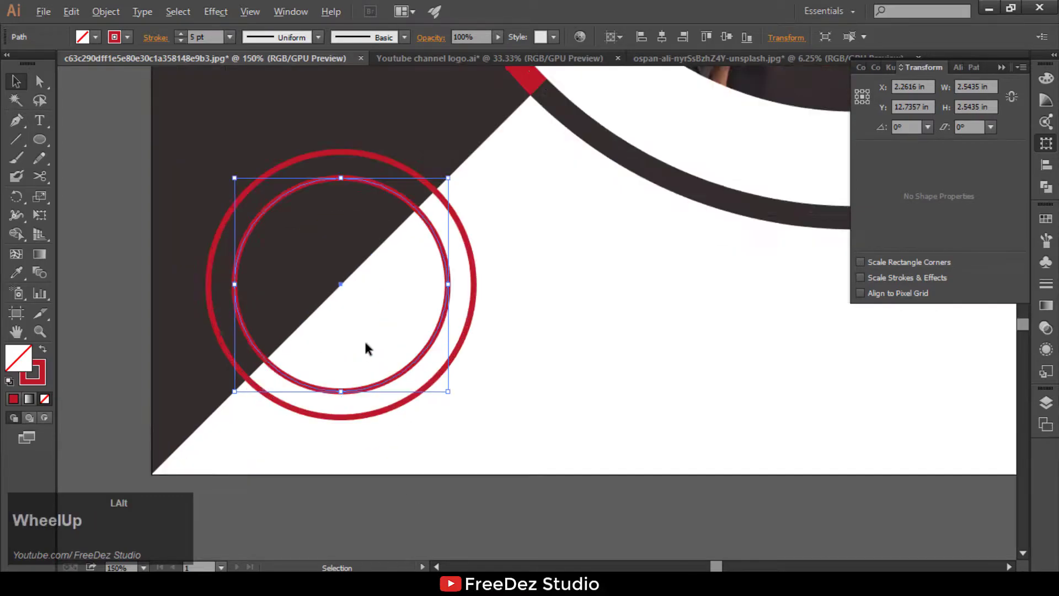
# - Fill the inner circle with the dark gray sampled from the background triangle, without a stroke, and deselect it
pyautogui.click(43, 352)
pyautogui.click(16, 272)
pyautogui.click(171, 226)
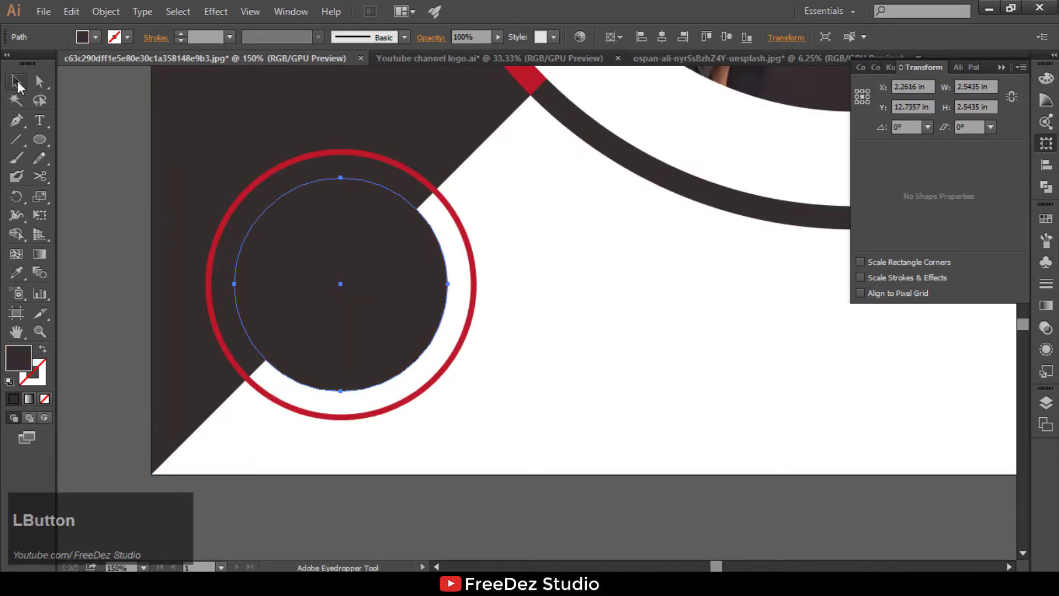
pyautogui.click(16, 83)
pyautogui.click(307, 407)
pyautogui.scroll(-3, 410, 492)
pyautogui.scroll(1, 350, 445)
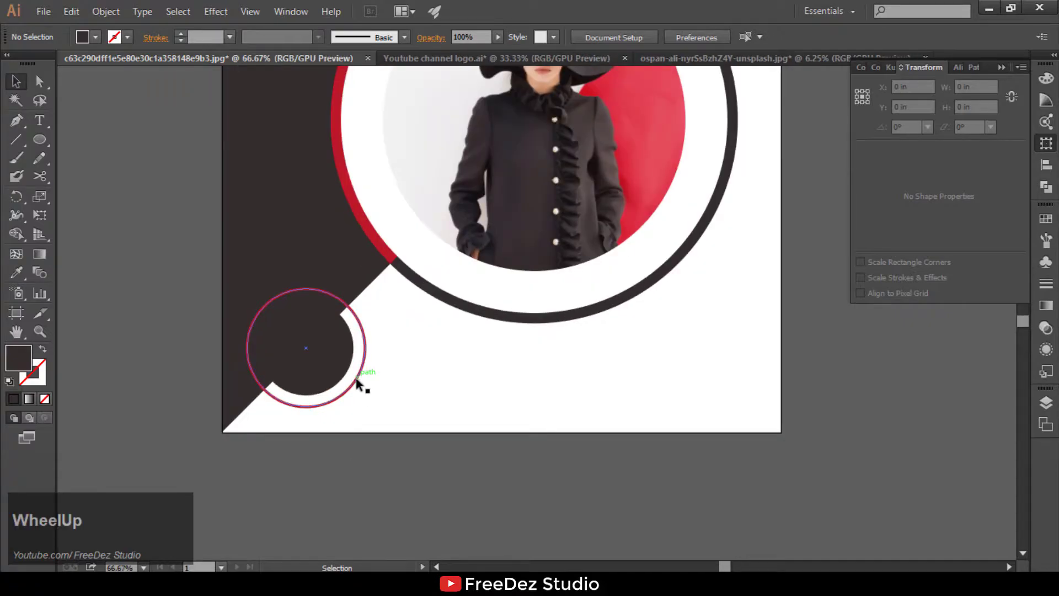
pyautogui.scroll(-2, 358, 381)
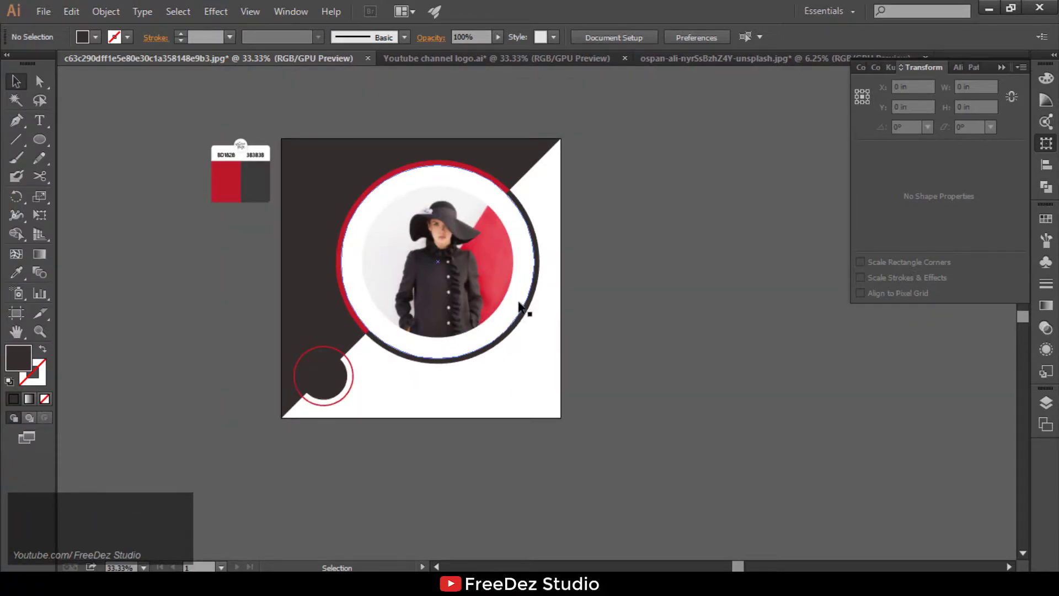
# - Copy the red ring around the lower-left circle into the dark triangle and scale the copy down to about 0.59 in across
pyautogui.scroll(1, 337, 158)
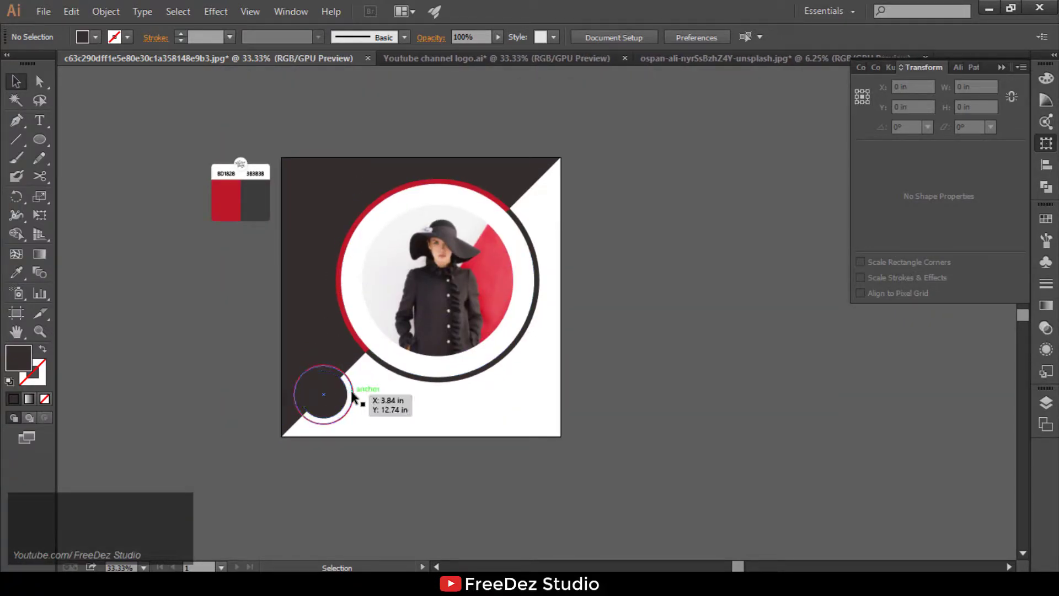
pyautogui.moveTo(351, 386); pyautogui.dragTo(320, 212)
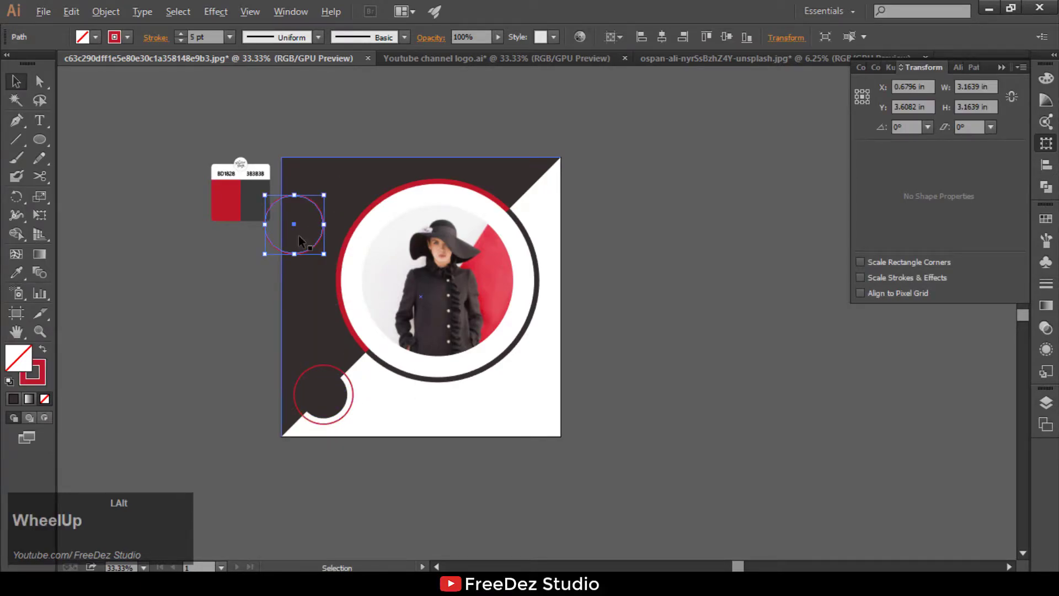
pyautogui.scroll(4, 406, 326)
pyautogui.moveTo(407, 316); pyautogui.dragTo(373, 251)
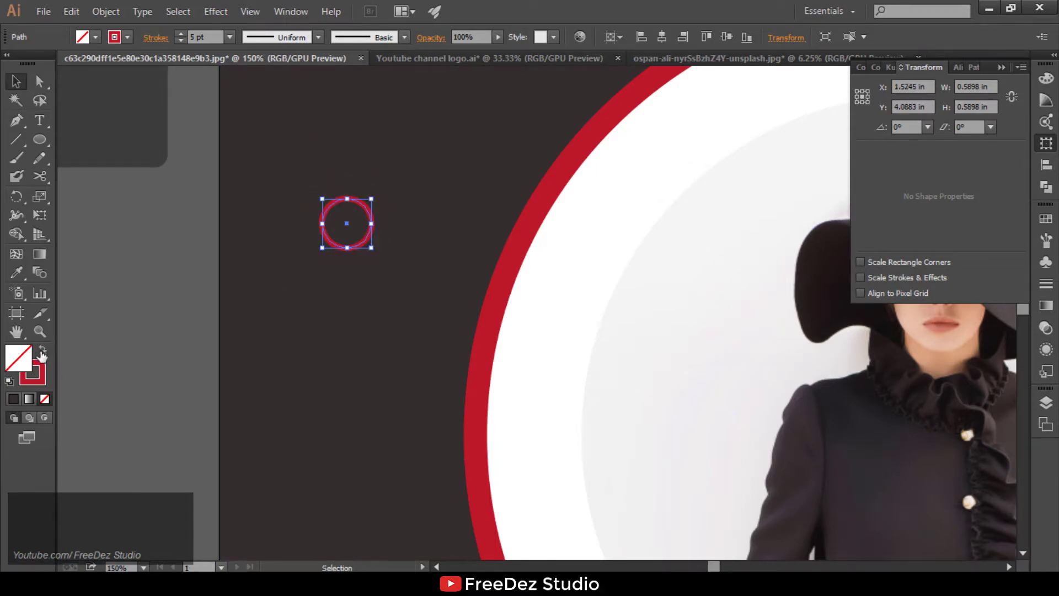
# - Set the tiny ring's stroke color to white, FFFFFF, and deselect it
pyautogui.doubleClick(43, 369)
pyautogui.moveTo(485, 283); pyautogui.dragTo(487, 223)
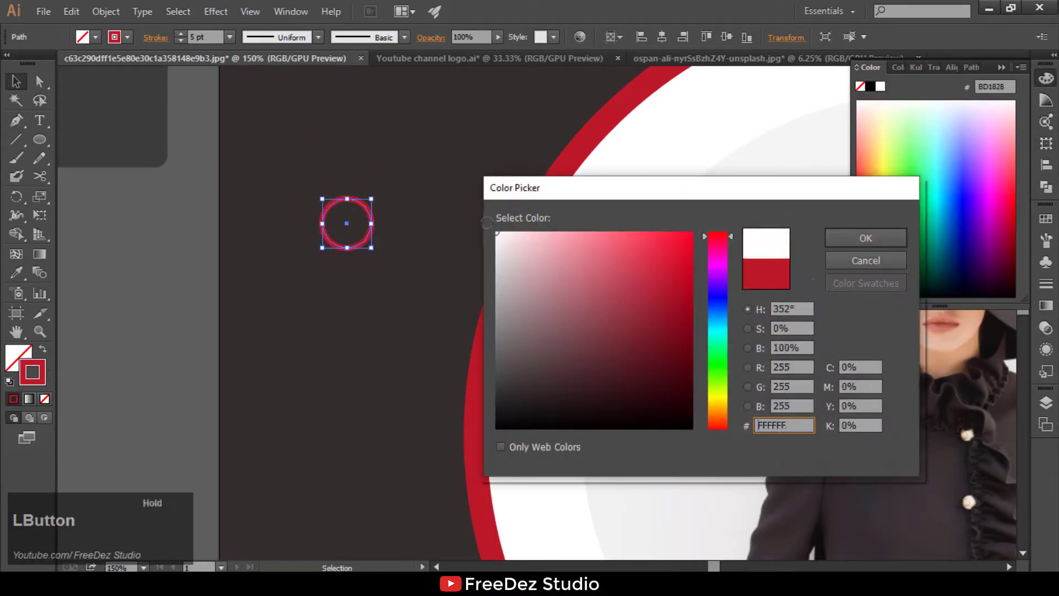
pyautogui.click(849, 238)
pyautogui.scroll(-3, 161, 262)
pyautogui.scroll(1, 267, 282)
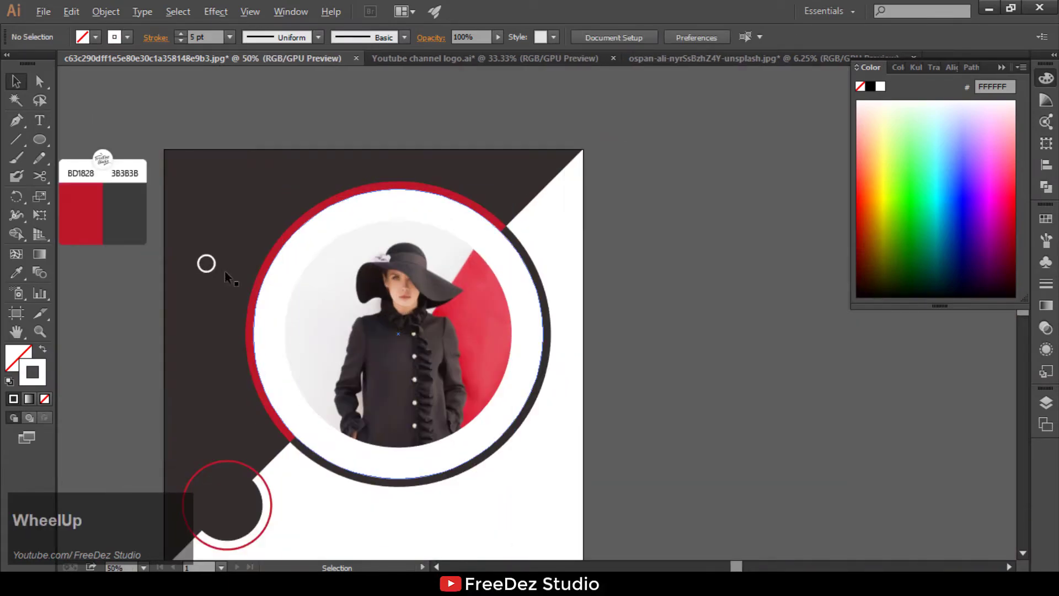
# - Reposition the small white ring near the artboard's left edge and place a copy in the dark area's upper-right corner beside the diagonal
pyautogui.scroll(5, 267, 282)
pyautogui.moveTo(340, 327); pyautogui.dragTo(282, 450)
pyautogui.scroll(-4, 185, 313)
pyautogui.moveTo(213, 330); pyautogui.dragTo(647, 190)
pyautogui.click(733, 223)
pyautogui.scroll(-2, 487, 141)
pyautogui.scroll(1, 329, 236)
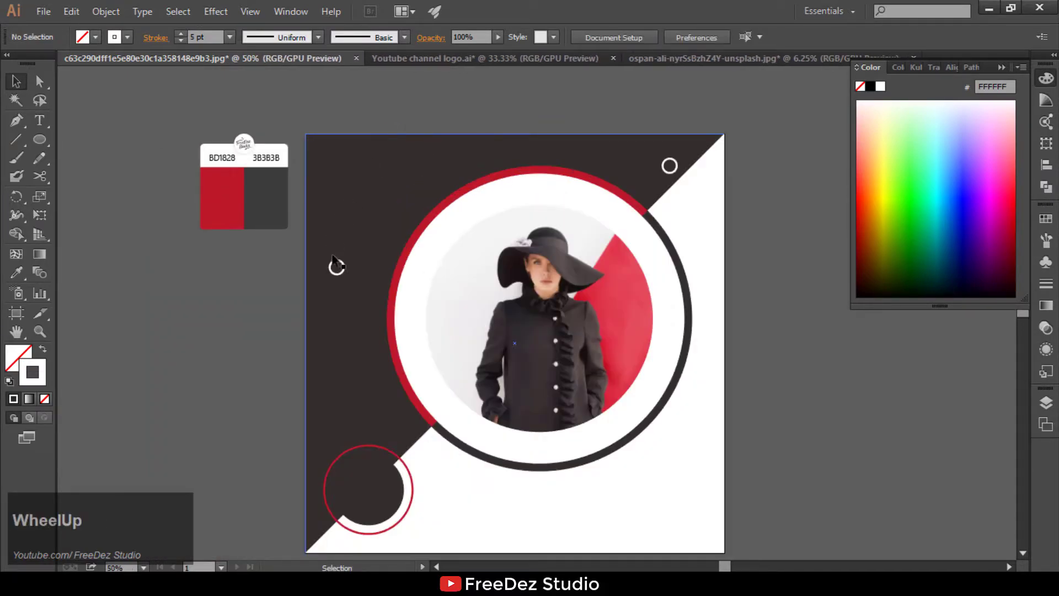
# - Draw a triangle outside the artboard and give it a 5 pt stroke in the sampled BD1828 red, without a fill
pyautogui.click(350, 192)
pyautogui.moveTo(39, 137); pyautogui.dragTo(91, 191)
pyautogui.moveTo(141, 224); pyautogui.dragTo(189, 274)
pyautogui.click(17, 272)
pyautogui.click(220, 194)
pyautogui.click(42, 349)
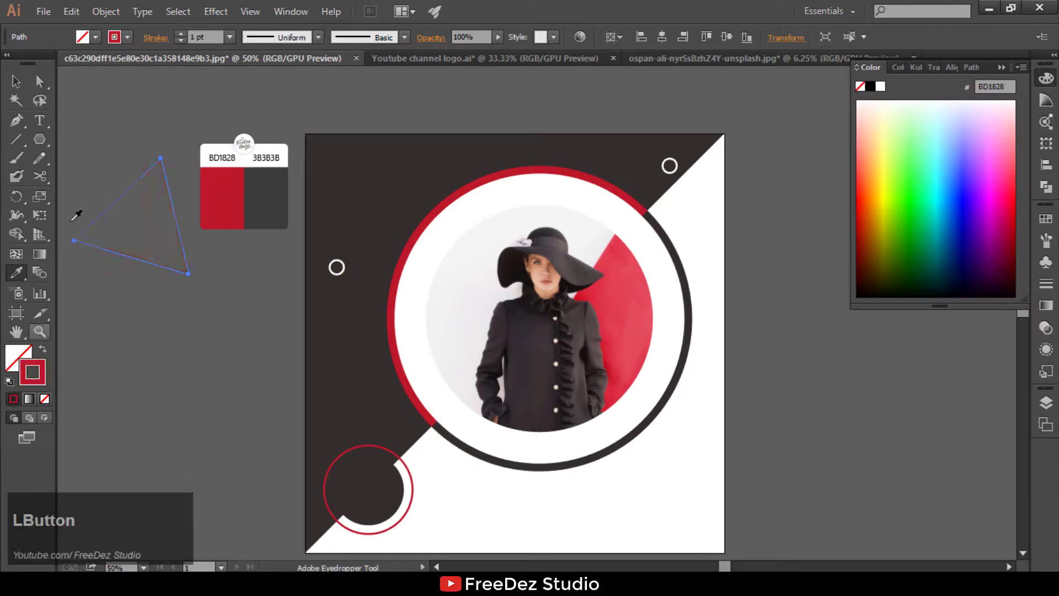
pyautogui.click(180, 33)
pyautogui.click(181, 34)
pyautogui.click(180, 33)
# - Scale the red outlined triangle down to a small accent and place it in the dark area's upper-left part
pyautogui.click(16, 81)
pyautogui.moveTo(191, 275); pyautogui.dragTo(366, 199)
pyautogui.scroll(5, 369, 198)
pyautogui.moveTo(417, 274); pyautogui.dragTo(422, 183)
pyautogui.scroll(-4, 394, 227)
pyautogui.click(272, 287)
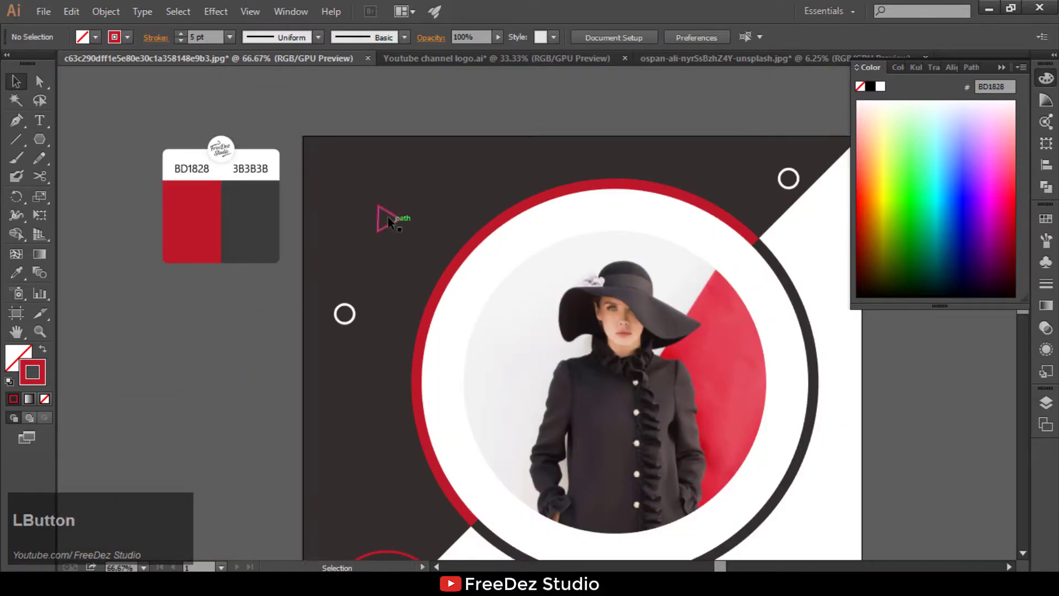
pyautogui.scroll(3, 389, 217)
pyautogui.moveTo(421, 232); pyautogui.dragTo(397, 203)
pyautogui.click(142, 379)
pyautogui.scroll(-3, 316, 260)
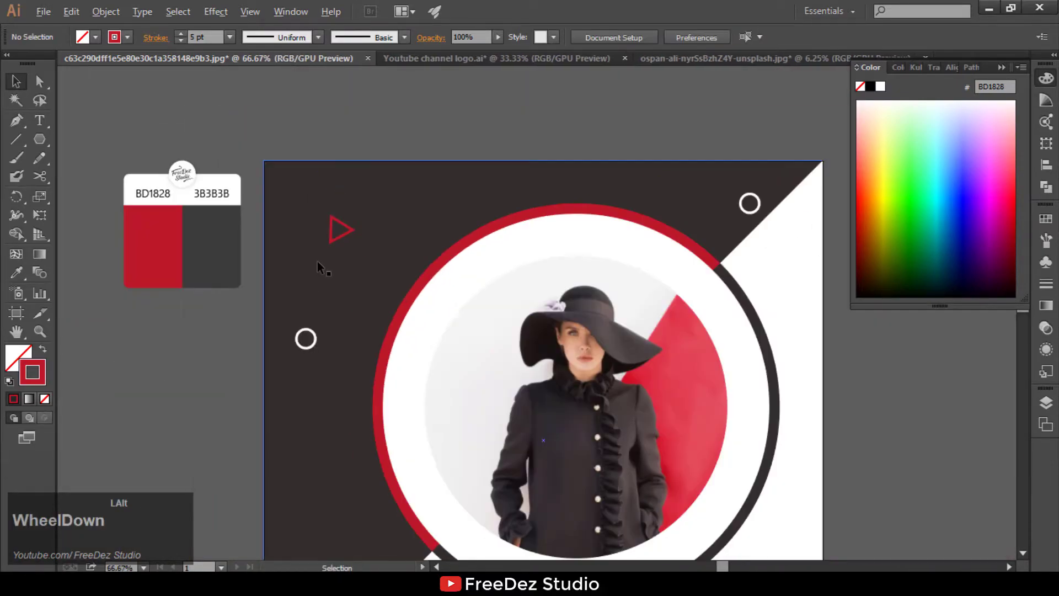
# - Copy the left white ring to just above the lower-left circle and recolor the copy with the red stroke sampled from the circle's ring
pyautogui.scroll(-1, 316, 221)
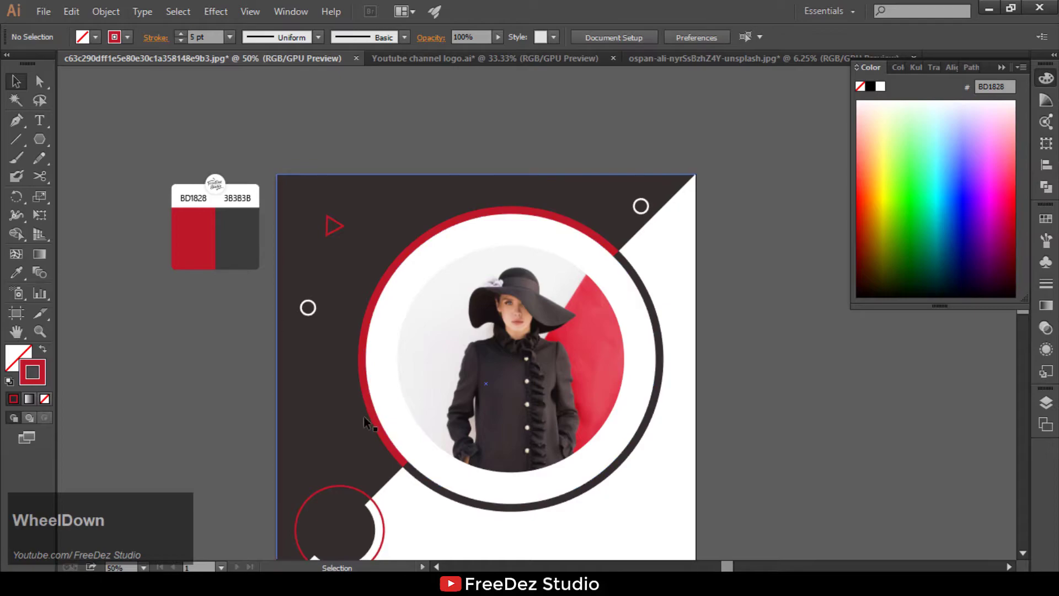
pyautogui.scroll(-2, 313, 267)
pyautogui.scroll(2, 342, 379)
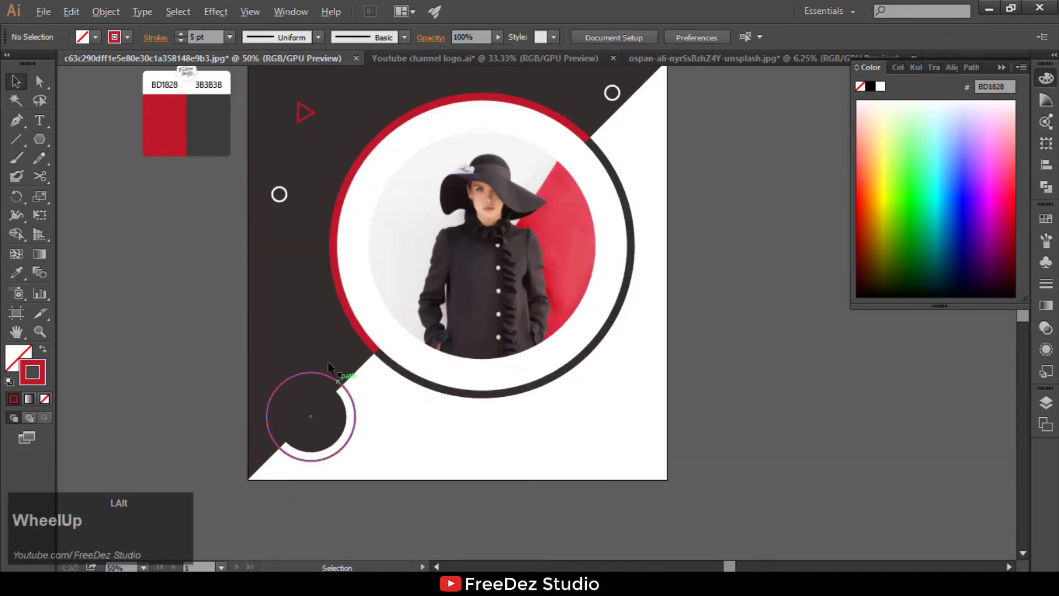
pyautogui.moveTo(283, 202); pyautogui.dragTo(345, 366)
pyautogui.scroll(5, 345, 366)
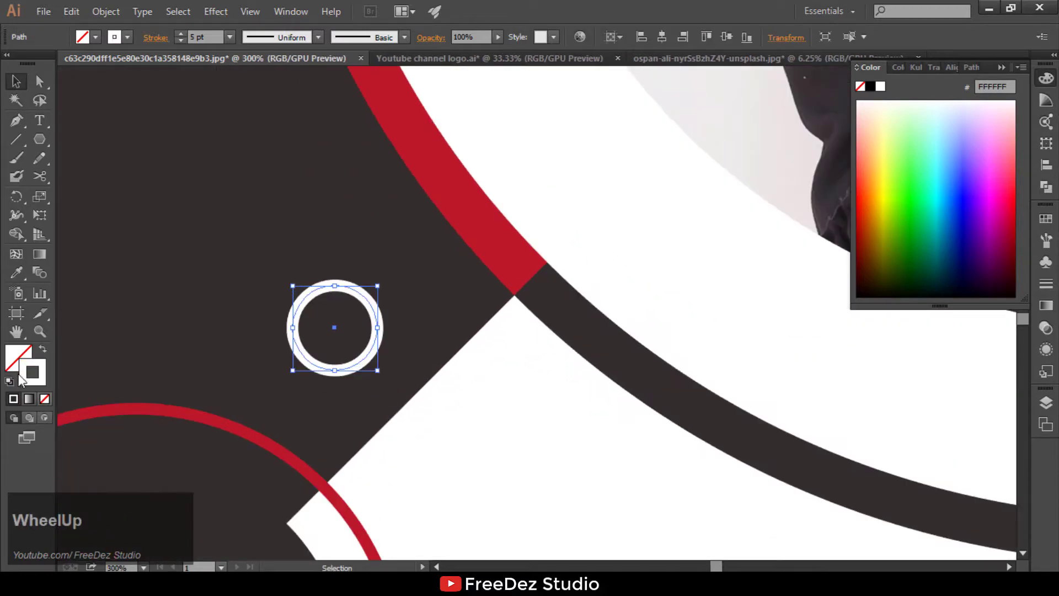
pyautogui.click(16, 273)
pyautogui.click(135, 408)
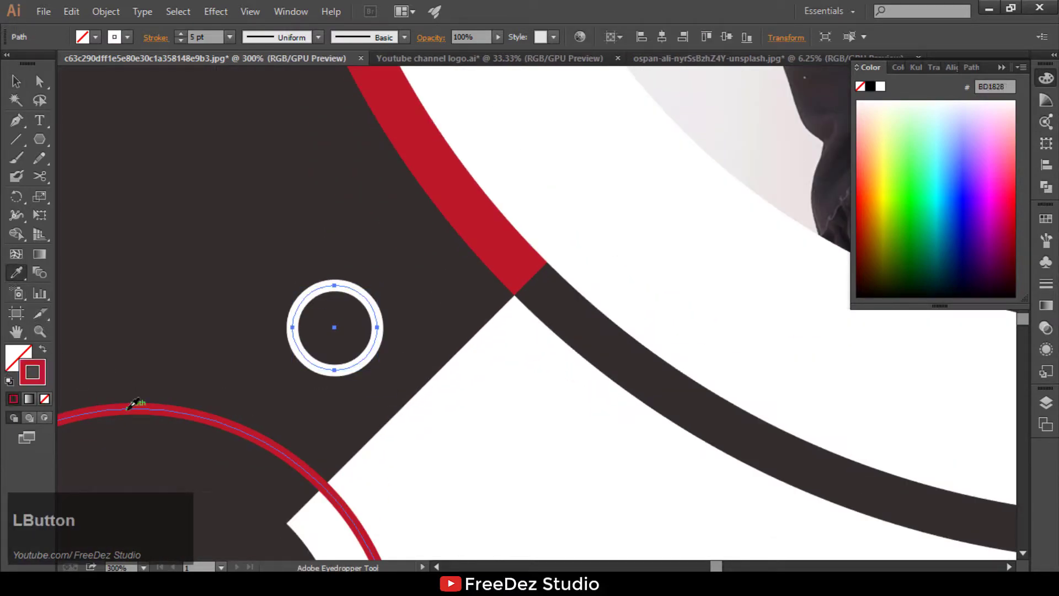
pyautogui.scroll(-4, 227, 210)
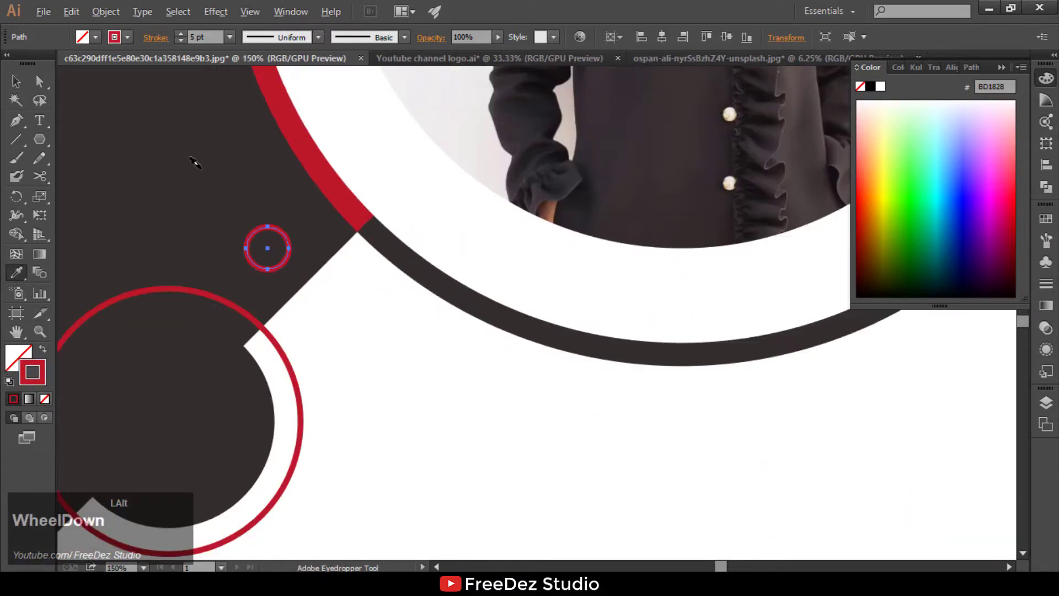
# - Place a copy of the small red ring below the lower-left circle and a copy of the red triangle in the white area
pyautogui.click(17, 81)
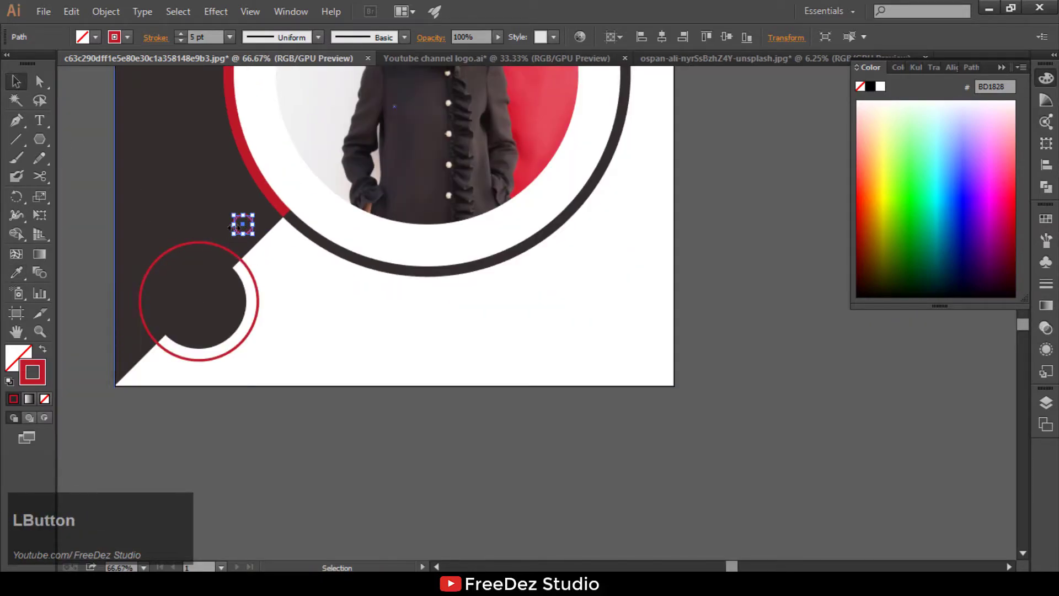
pyautogui.moveTo(284, 333); pyautogui.dragTo(269, 393)
pyautogui.scroll(-3, 276, 427)
pyautogui.moveTo(243, 227); pyautogui.dragTo(301, 385)
pyautogui.click(446, 406)
# - Place another copy of the small red ring in the white area, to the lower right of the large photo circle
pyautogui.keyDown('alt'); pyautogui.scroll(1, 349, 388); pyautogui.keyUp('alt')
pyautogui.keyDown('alt'); pyautogui.scroll(1, 349, 392); pyautogui.keyUp('alt')
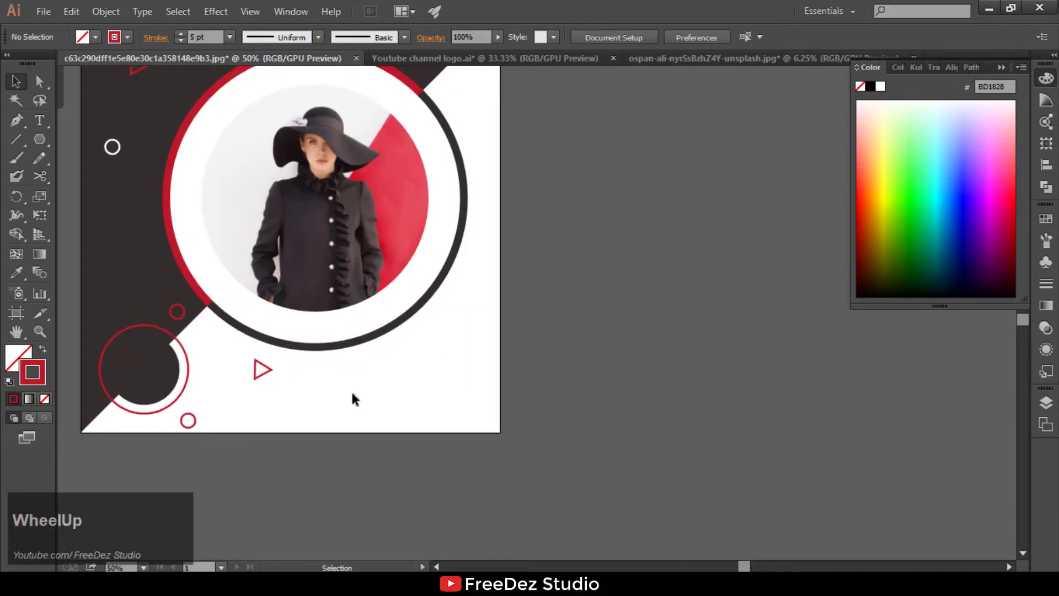
pyautogui.moveTo(199, 421); pyautogui.dragTo(468, 341)
pyautogui.scroll(-2, 478, 348)
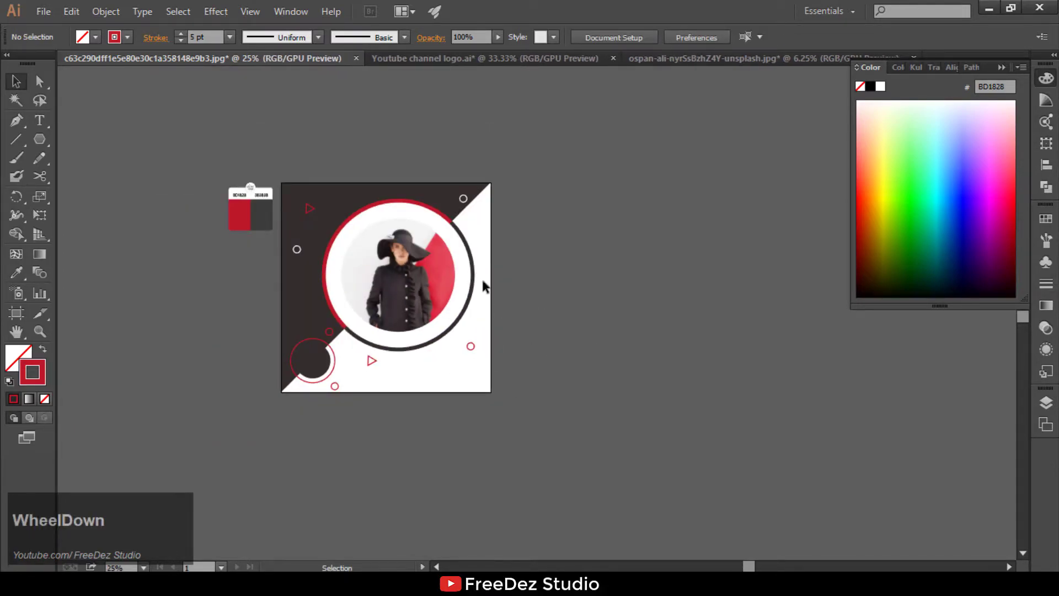
# - Duplicate the large red circle behind the photo onto the empty canvas to the right of the artboard
pyautogui.keyDown('alt'); pyautogui.scroll(1, 439, 261); pyautogui.keyUp('alt')
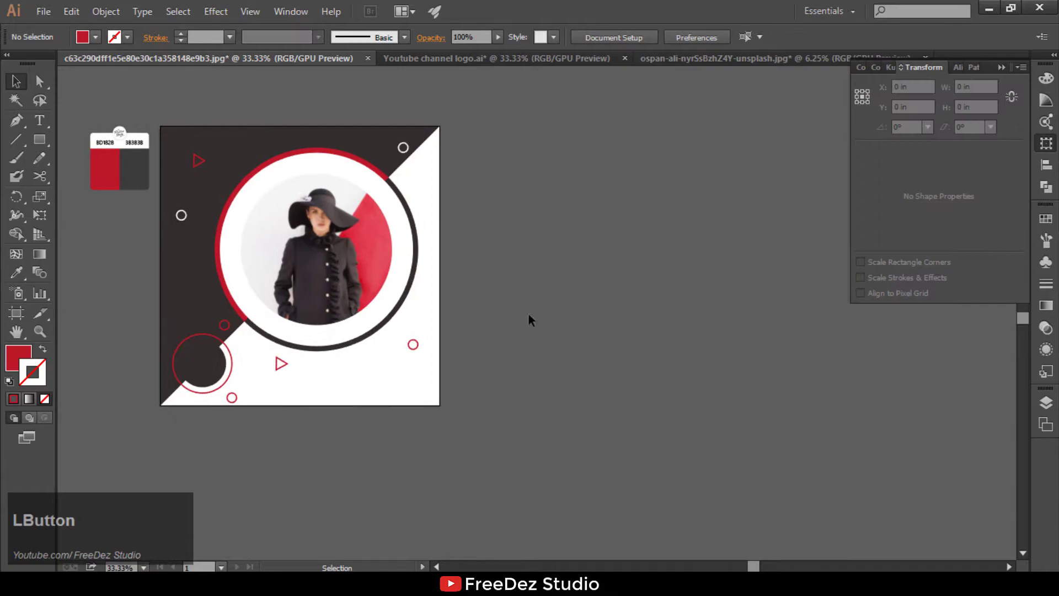
pyautogui.keyDown('alt'); pyautogui.scroll(1, 336, 257); pyautogui.keyUp('alt')
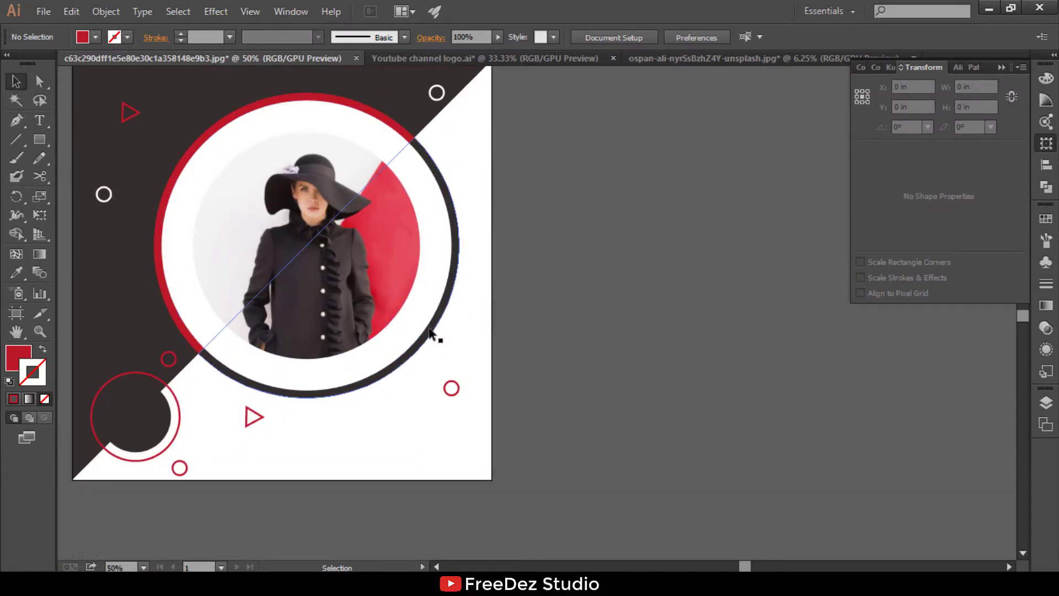
pyautogui.moveTo(390, 117); pyautogui.dragTo(778, 128)
pyautogui.keyDown('alt'); pyautogui.scroll(1, 674, 300); pyautogui.keyUp('alt')
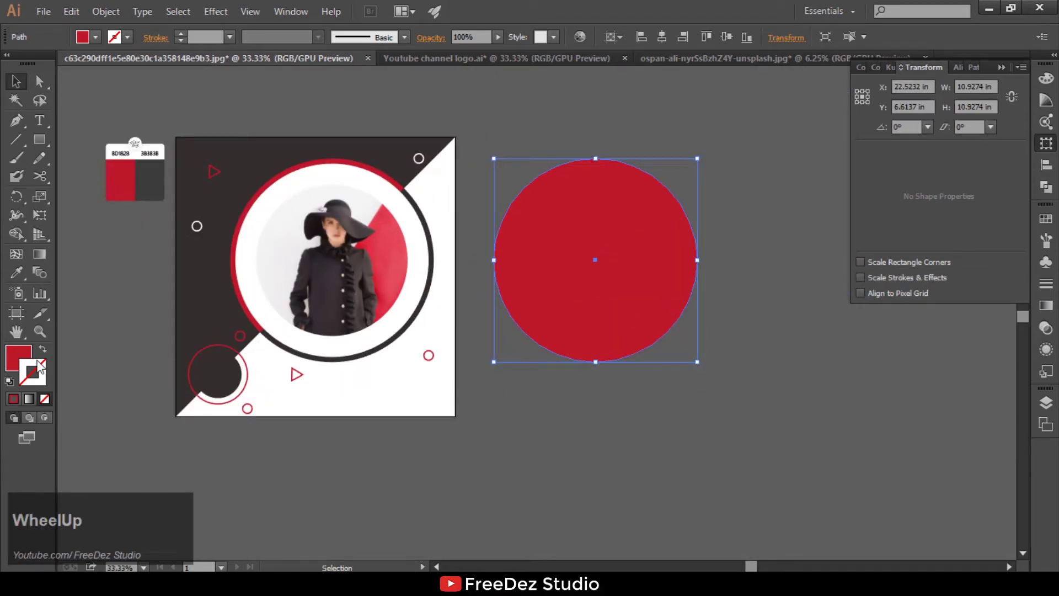
# - Turn the copied circle into an unfilled ring with a 5 pt red stroke and scale it about its center to about 9.51 in
pyautogui.click(44, 353)
pyautogui.click(179, 33)
pyautogui.click(179, 34)
pyautogui.click(179, 33)
pyautogui.moveTo(698, 364); pyautogui.dragTo(684, 349)
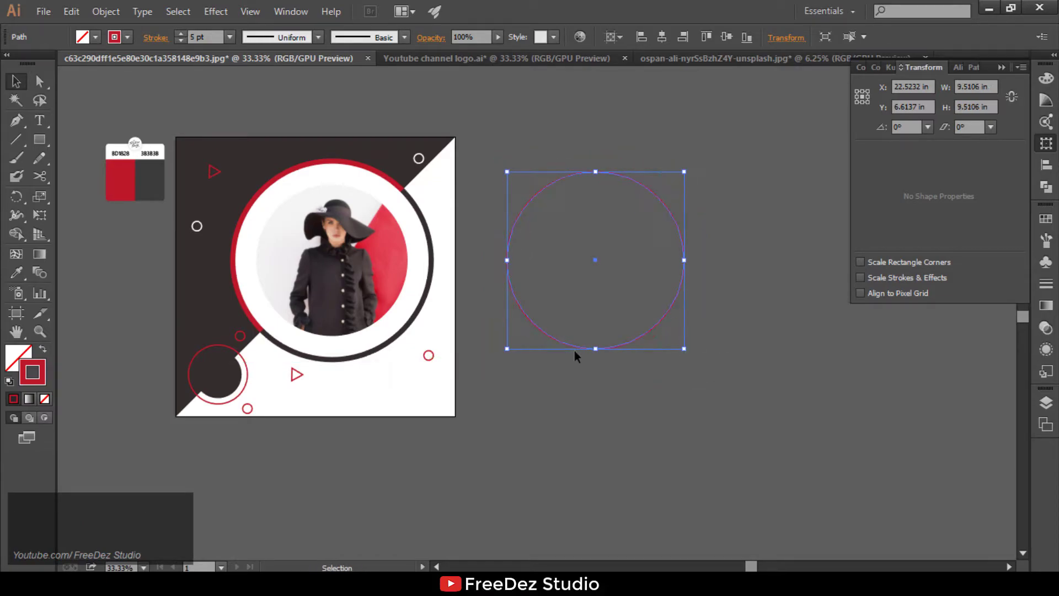
pyautogui.keyDown('shift'); pyautogui.click(424, 276); pyautogui.keyUp('shift')
pyautogui.click(663, 36)
pyautogui.hotkey('ctrl', 'z')
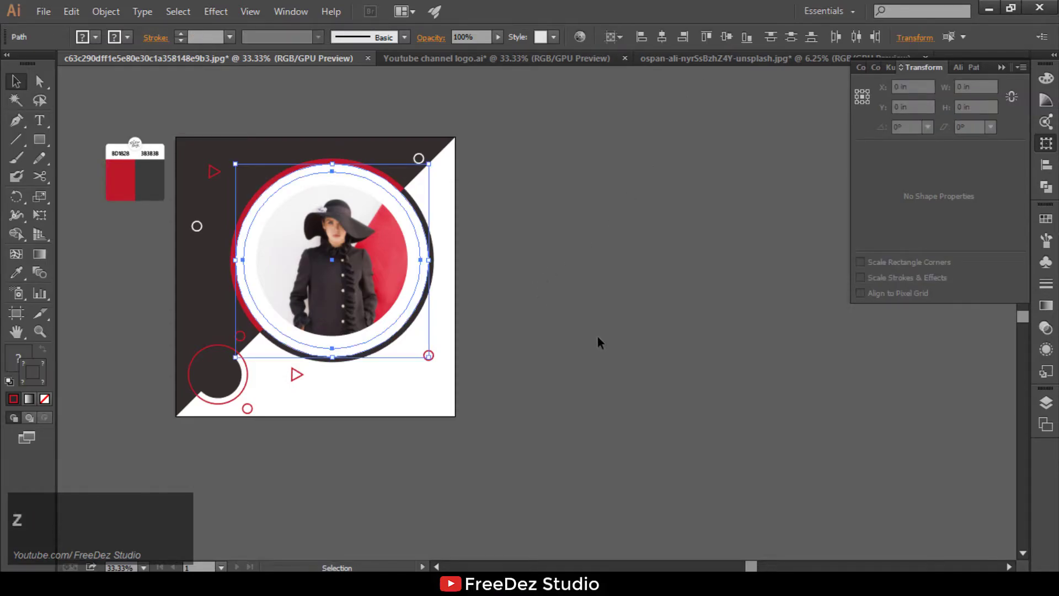
# - Bring the red ring beside the artboard to the front of the stacking order
pyautogui.click(630, 340)
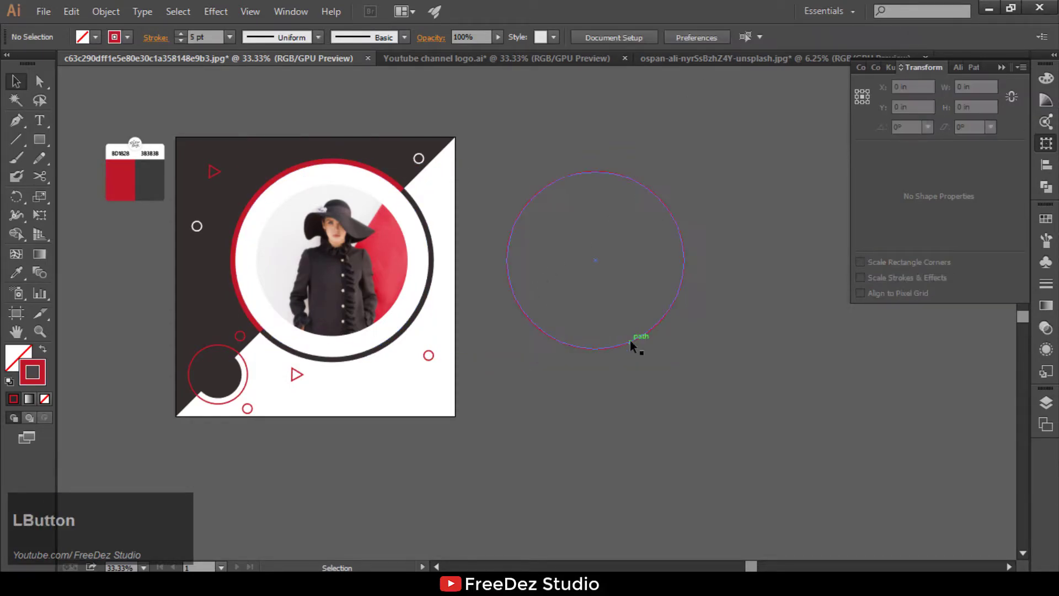
pyautogui.rightClick(630, 341)
pyautogui.click(585, 351)
pyautogui.click(589, 348)
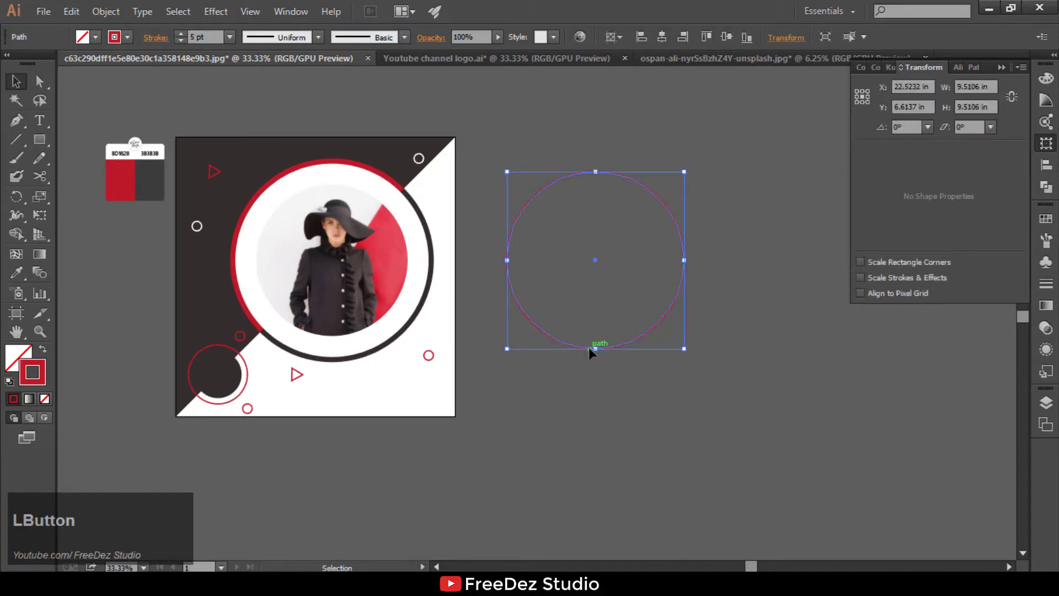
pyautogui.rightClick(590, 348)
pyautogui.moveTo(697, 320)
pyautogui.click(792, 323)
# - Align the red ring to the horizontal center of the large white circle around the photo and deselect
pyautogui.keyDown('shift'); pyautogui.click(417, 303); pyautogui.keyUp('shift')
pyautogui.click(415, 301)
pyautogui.click(661, 36)
pyautogui.click(570, 289)
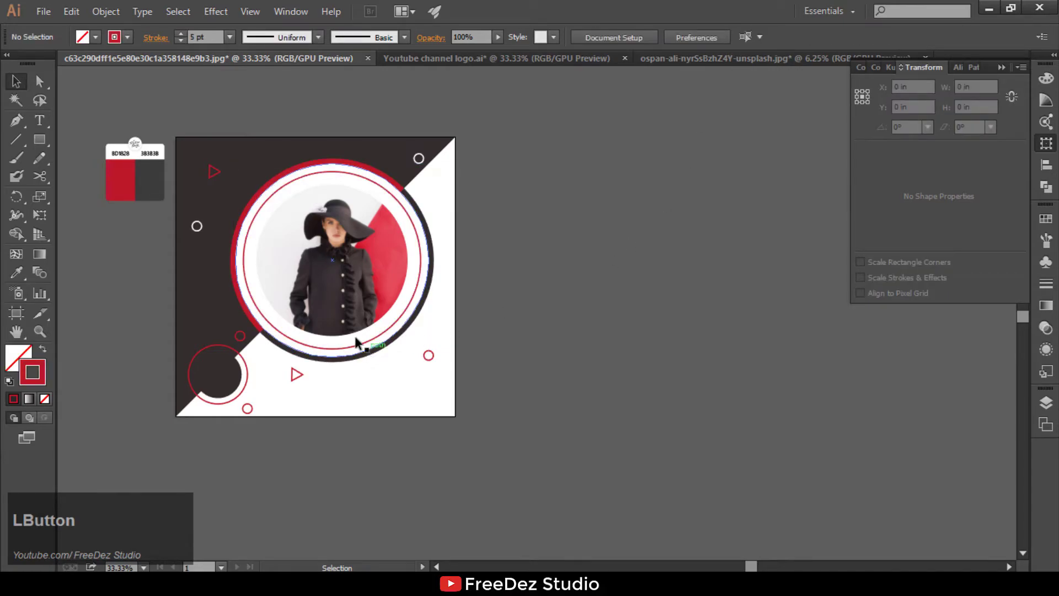
# - Scale the red ring around the photo down about its center to about 9.36 in across
pyautogui.scroll(4, 349, 338)
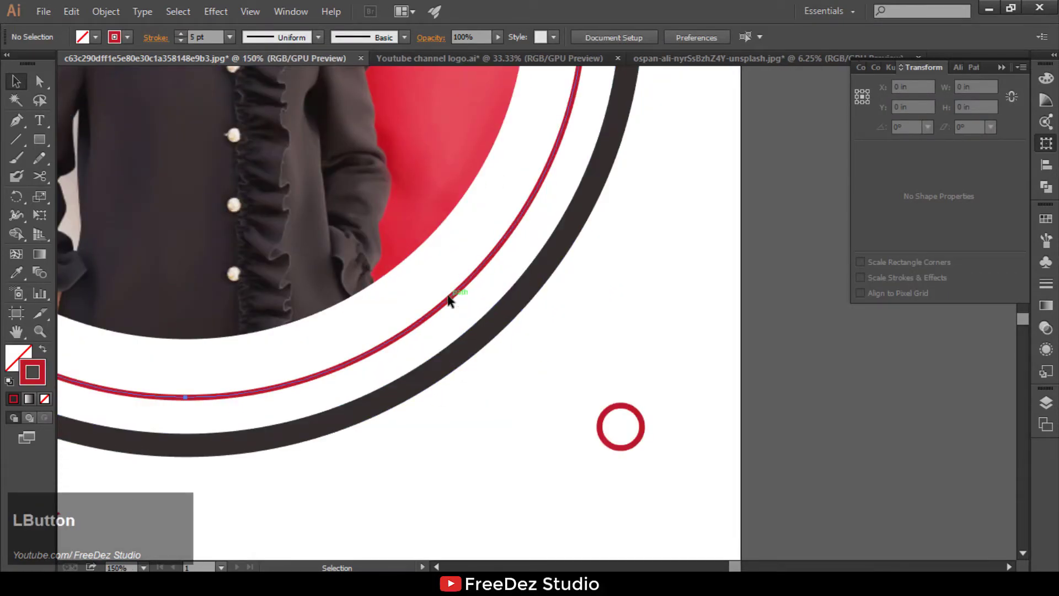
pyautogui.click(448, 298)
pyautogui.moveTo(586, 401); pyautogui.dragTo(578, 391)
pyautogui.scroll(-3, 451, 339)
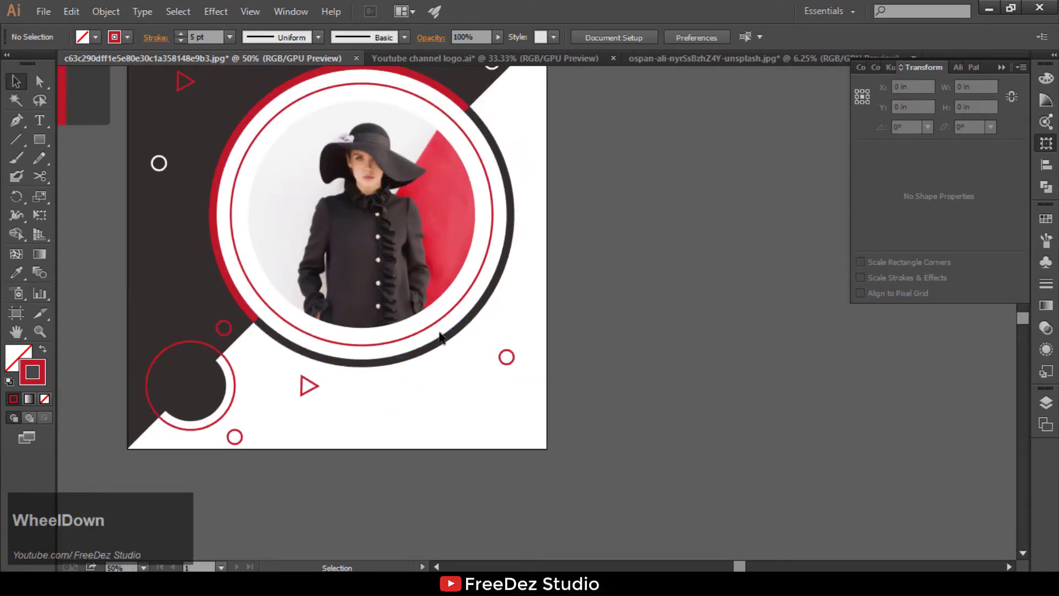
# - Add an anchor point on the left side and another on the right side of the red ring around the photo
pyautogui.moveTo(18, 122); pyautogui.dragTo(57, 138)
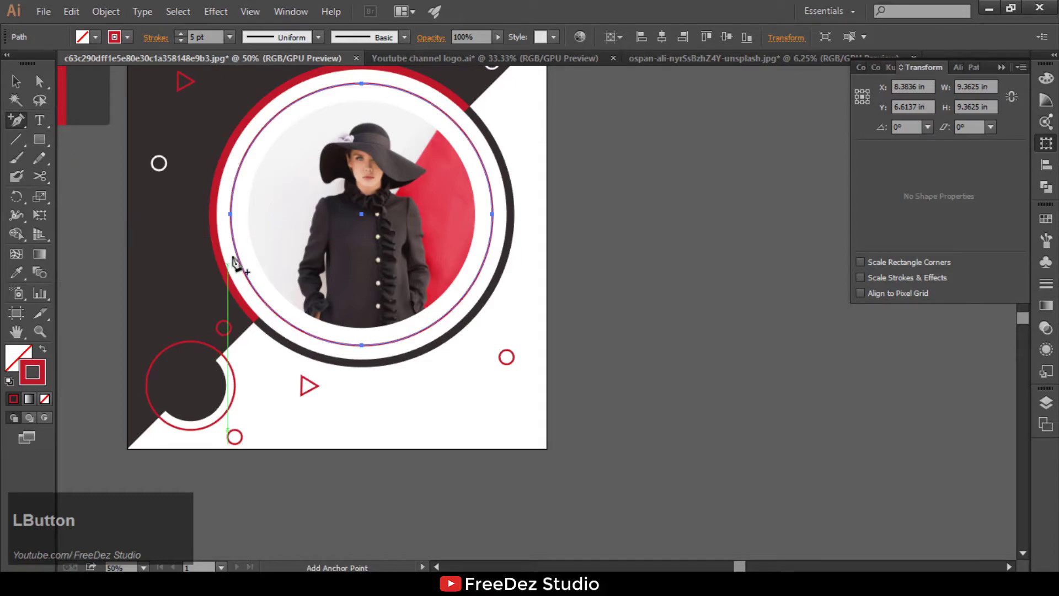
pyautogui.click(232, 213)
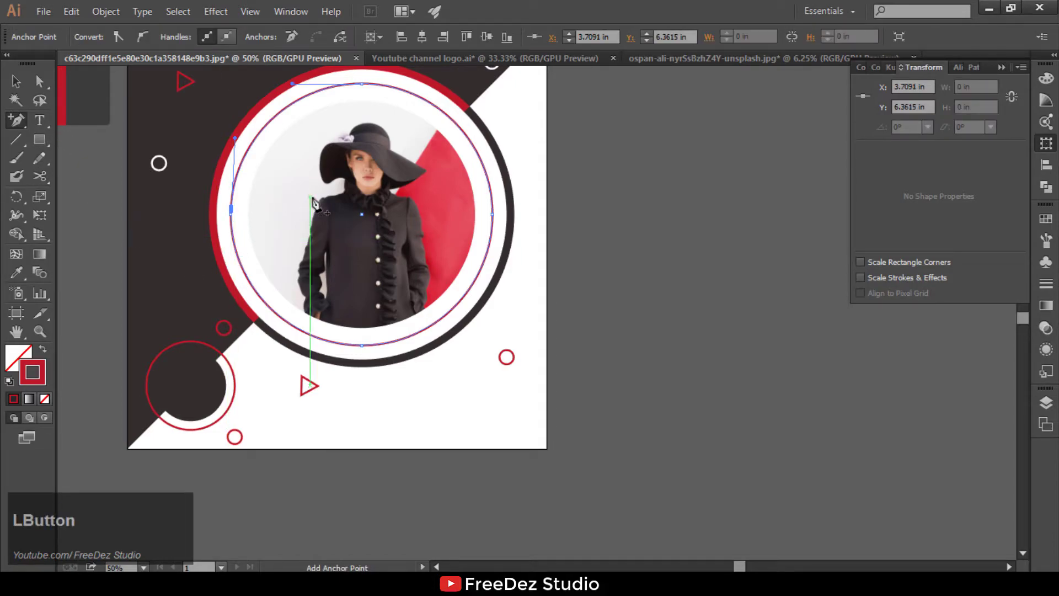
pyautogui.click(492, 220)
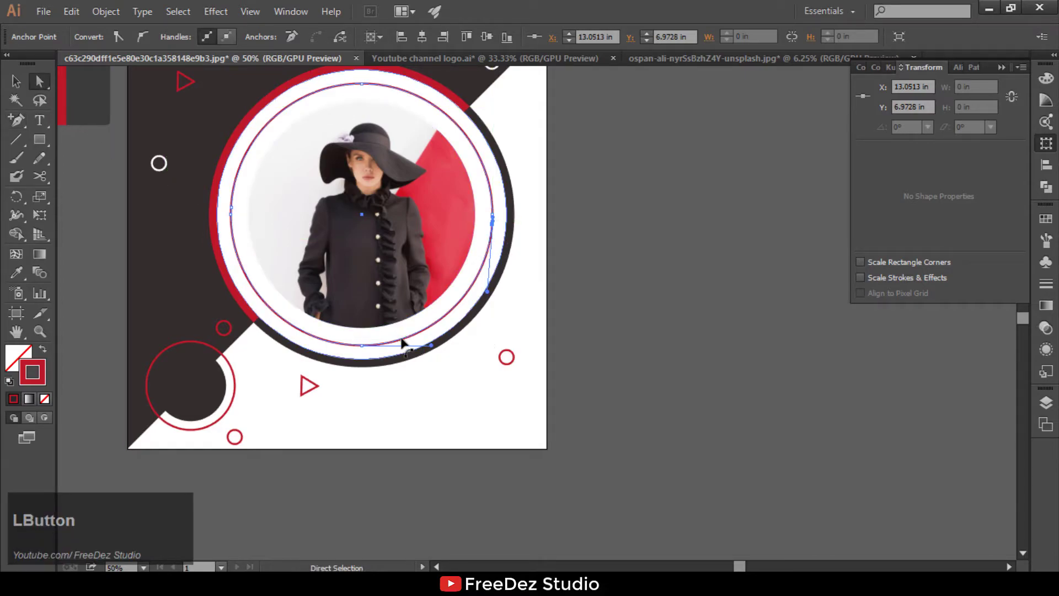
# - Delete the upper-right segment of the red ring around the photo to leave an open arc, and deselect it
pyautogui.press('Delete')
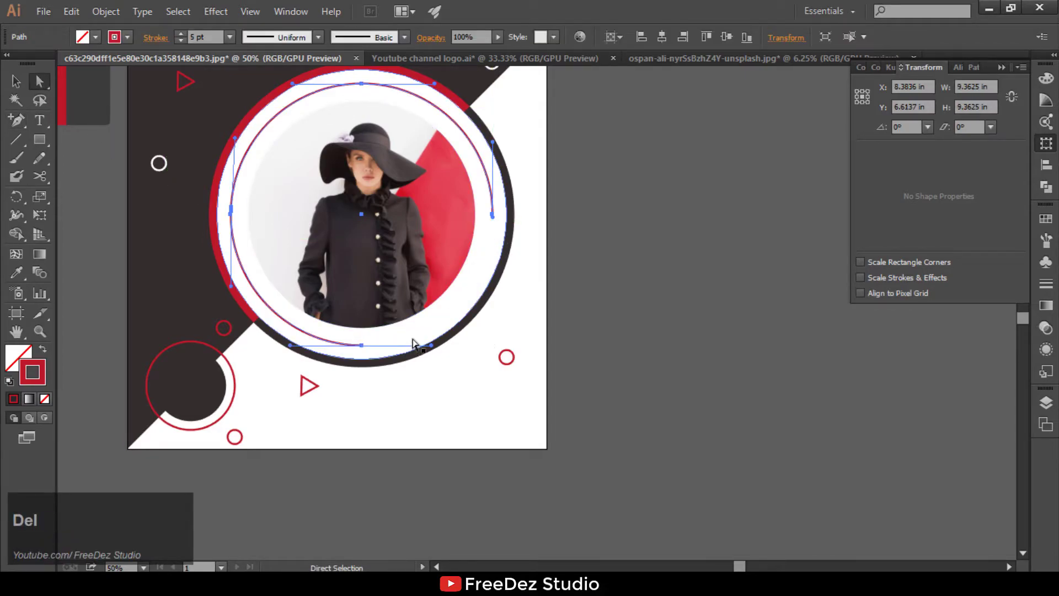
pyautogui.hotkey('ctrl', 'z')
pyautogui.click(499, 182)
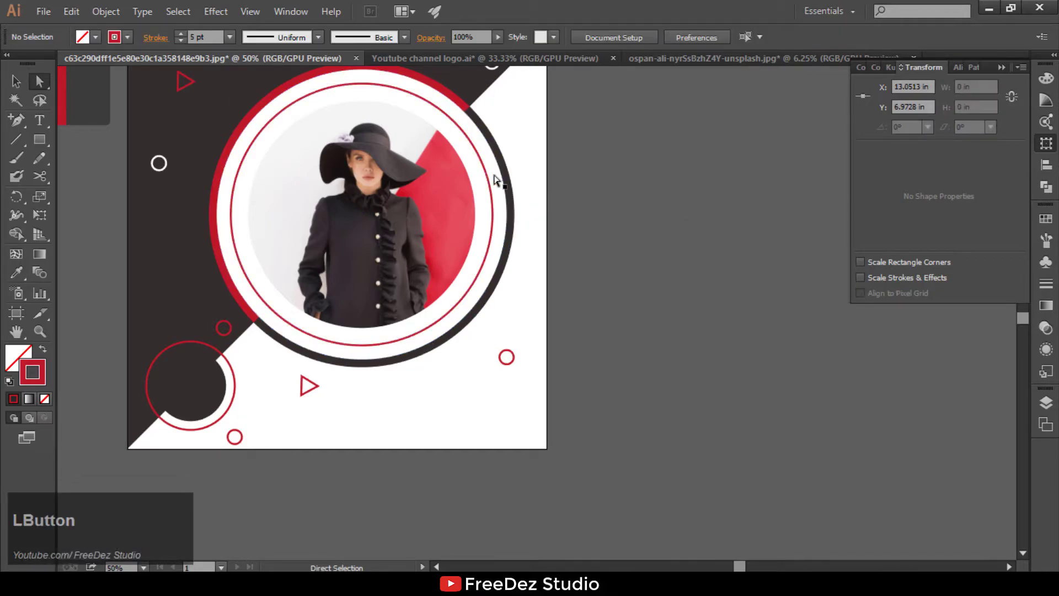
pyautogui.press('Delete')
pyautogui.click(270, 119)
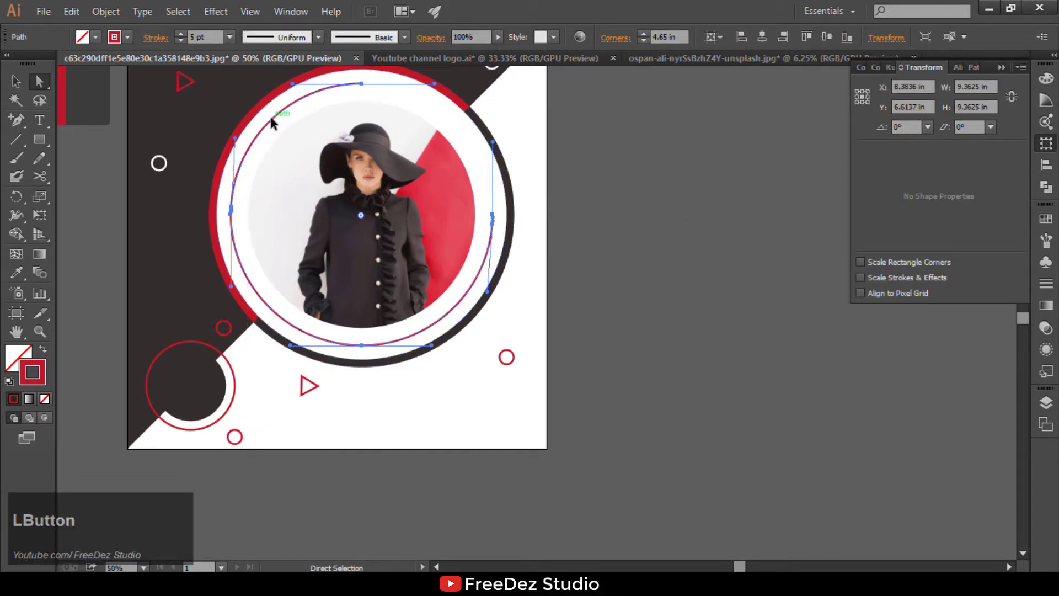
pyautogui.press('Delete')
pyautogui.click(433, 326)
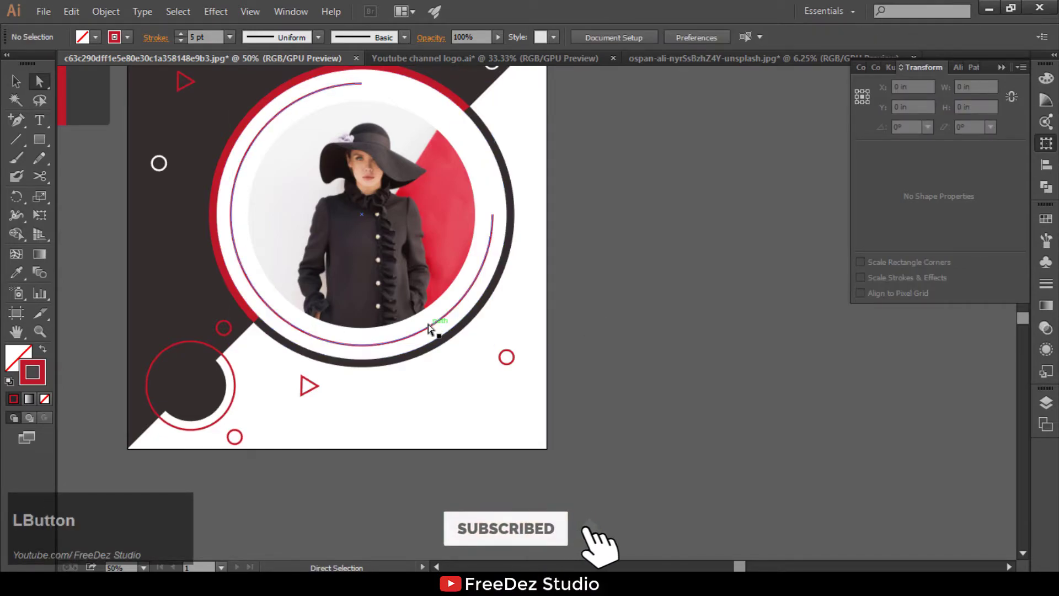
pyautogui.click(651, 331)
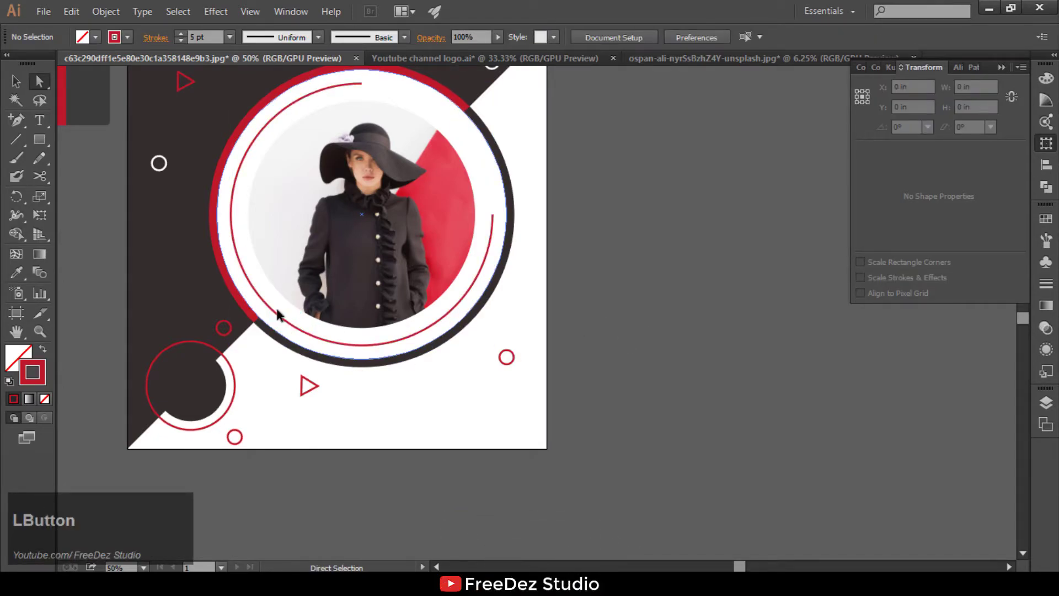
# - Delete the lower-left segment of the red ring around the photo to leave two opposite arcs, and deselect
pyautogui.click(276, 313)
pyautogui.press('Delete')
pyautogui.click(15, 82)
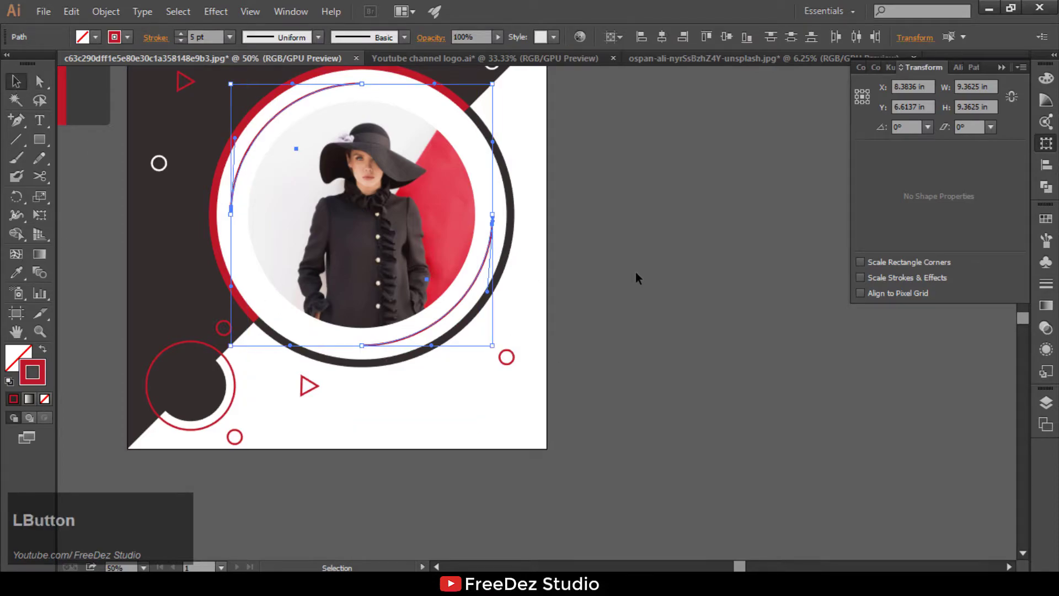
pyautogui.click(634, 289)
# - Copy the small red ring near the lower-left circle to the lower end of the left red arc and make it a solid red dot without stroke
pyautogui.scroll(2, 425, 278)
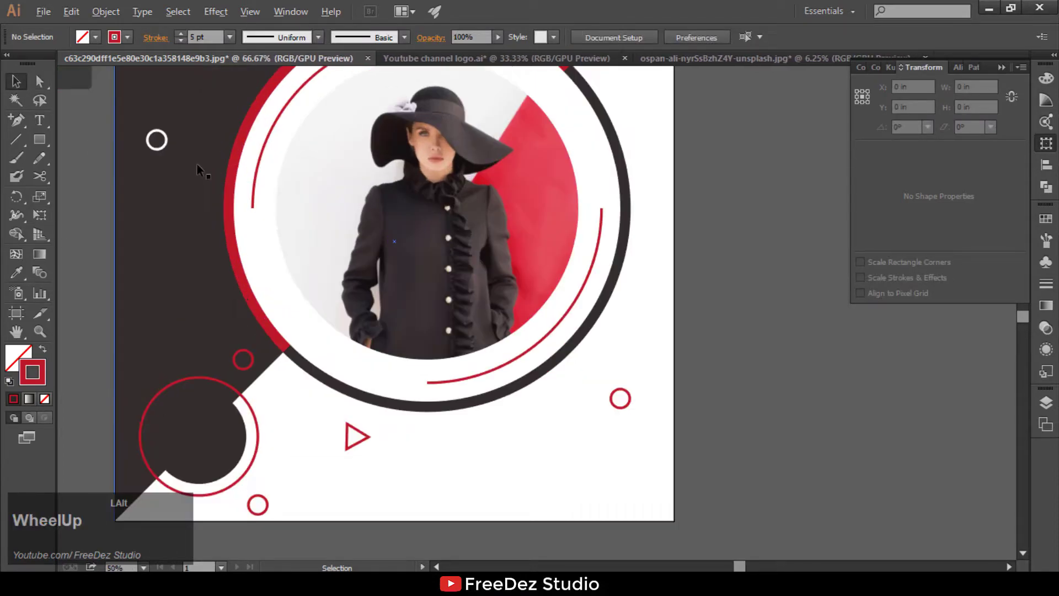
pyautogui.moveTo(265, 499); pyautogui.dragTo(260, 204)
pyautogui.scroll(6, 247, 203)
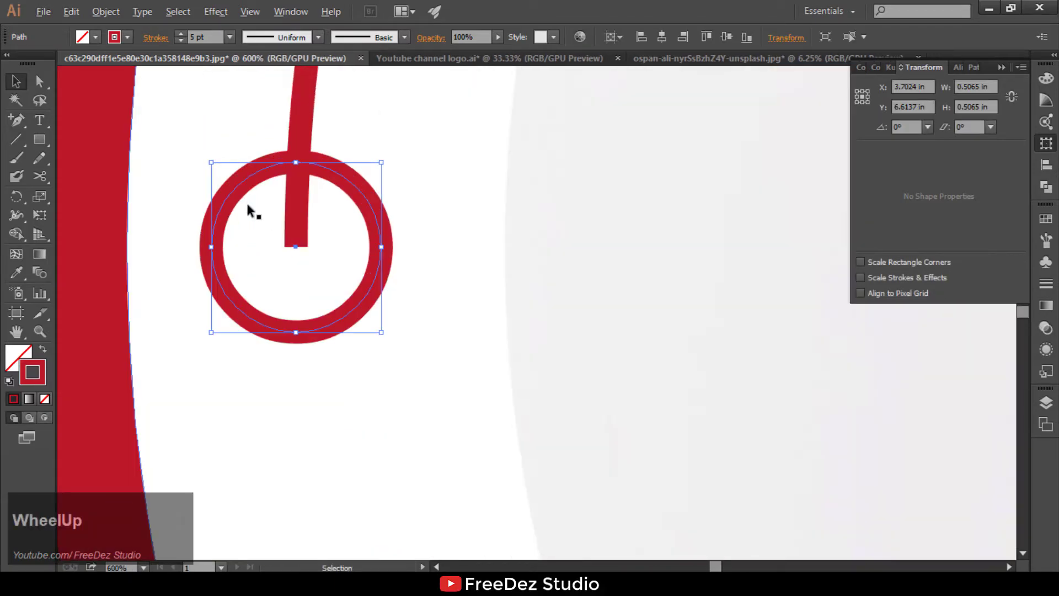
pyautogui.click(43, 349)
pyautogui.scroll(-5, 357, 296)
pyautogui.click(212, 326)
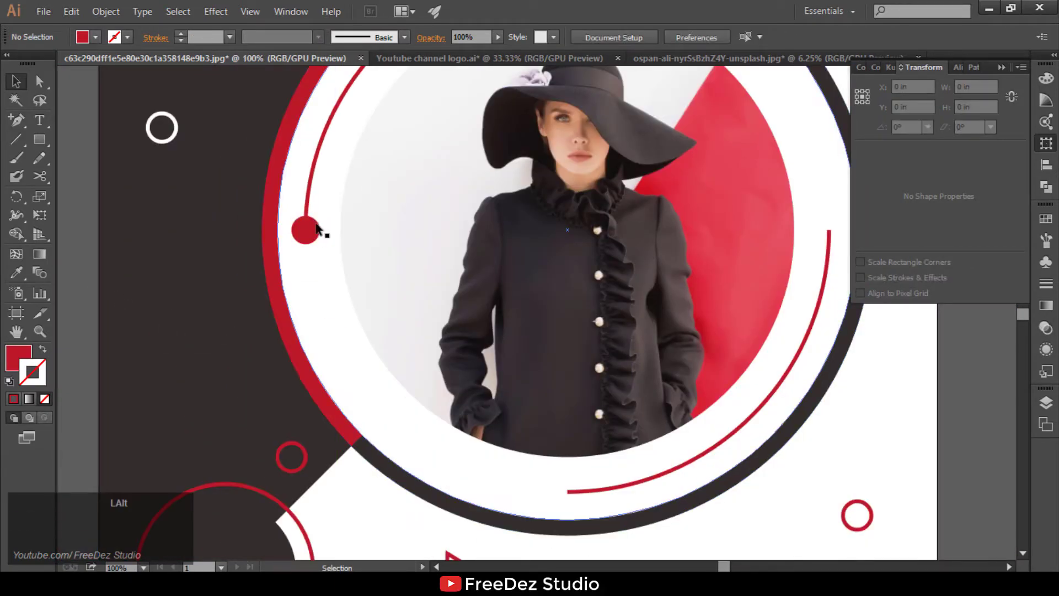
# - Copy the red dot twice below itself, scaling the copies down to about 0.36 in and 0.26 in across
pyautogui.scroll(3, 322, 229)
pyautogui.scroll(2, 300, 240)
pyautogui.moveTo(310, 235); pyautogui.dragTo(346, 377)
pyautogui.moveTo(391, 408); pyautogui.dragTo(379, 513)
pyautogui.scroll(2, 326, 367)
pyautogui.moveTo(338, 386); pyautogui.dragTo(323, 373)
pyautogui.scroll(-4, 362, 267)
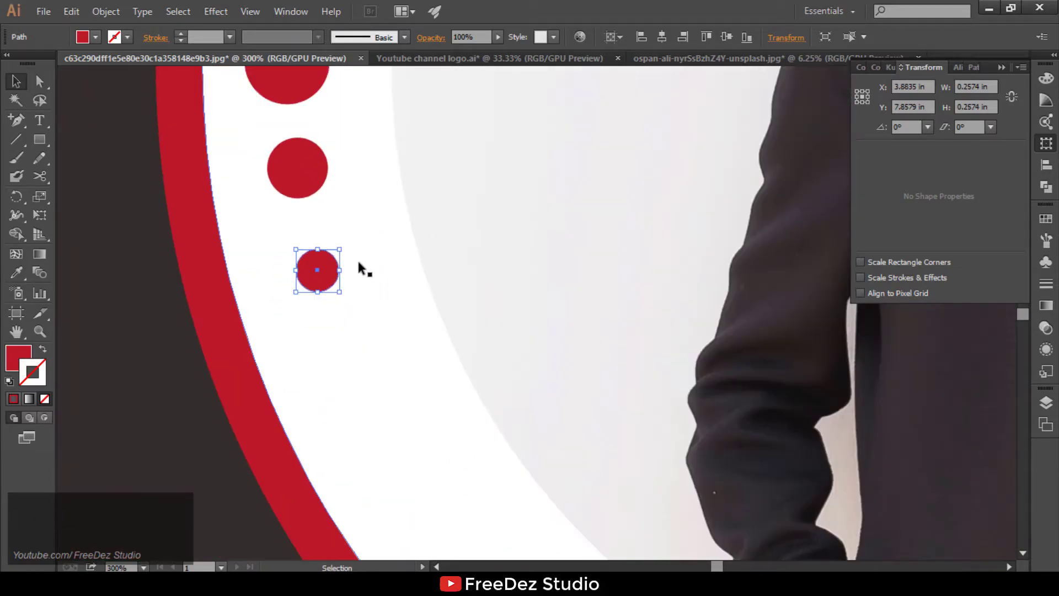
# - Recolor the middle dot with the dark gray sampled from the background and deselect it
pyautogui.click(329, 215)
pyautogui.click(16, 272)
pyautogui.click(100, 203)
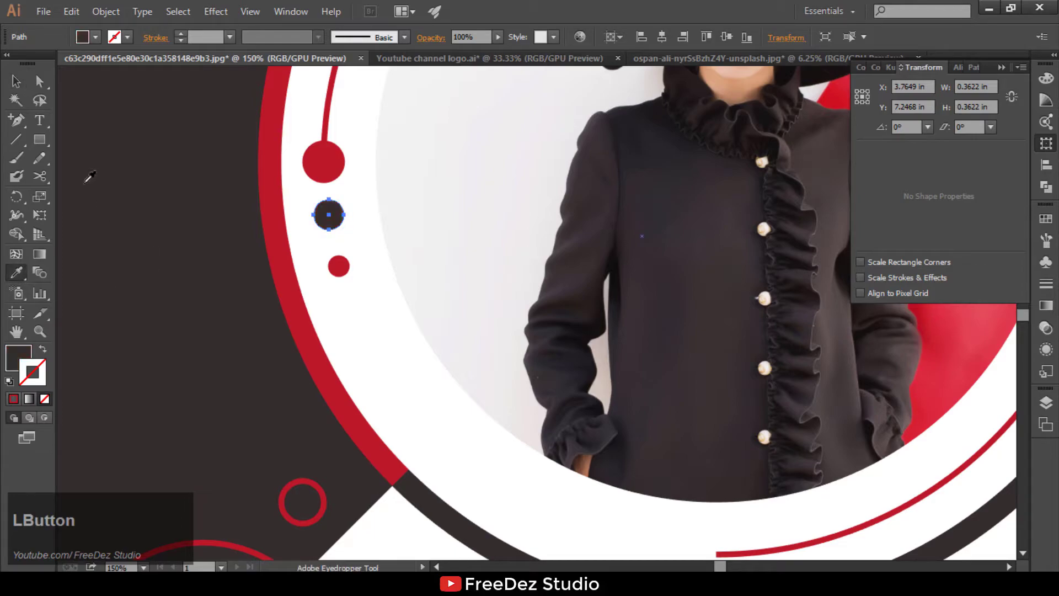
pyautogui.click(16, 82)
pyautogui.scroll(-4, 350, 272)
pyautogui.click(611, 358)
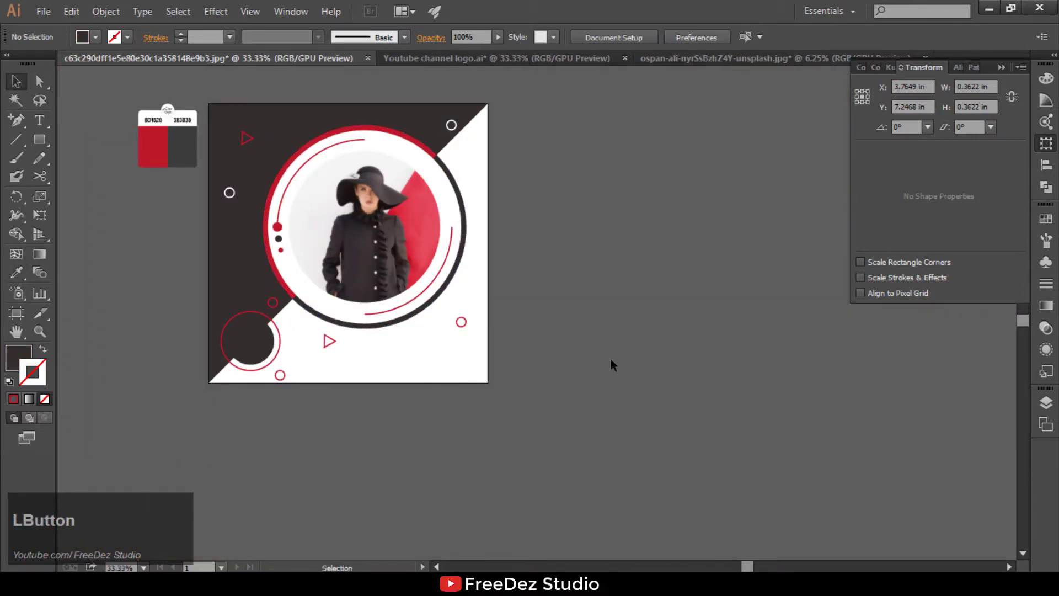
# - Nudge the smallest red dot and the dark gray dot so the row follows the ring's curve, and deselect
pyautogui.scroll(2, 448, 263)
pyautogui.scroll(5, 80, 220)
pyautogui.moveTo(115, 241); pyautogui.dragTo(115, 242)
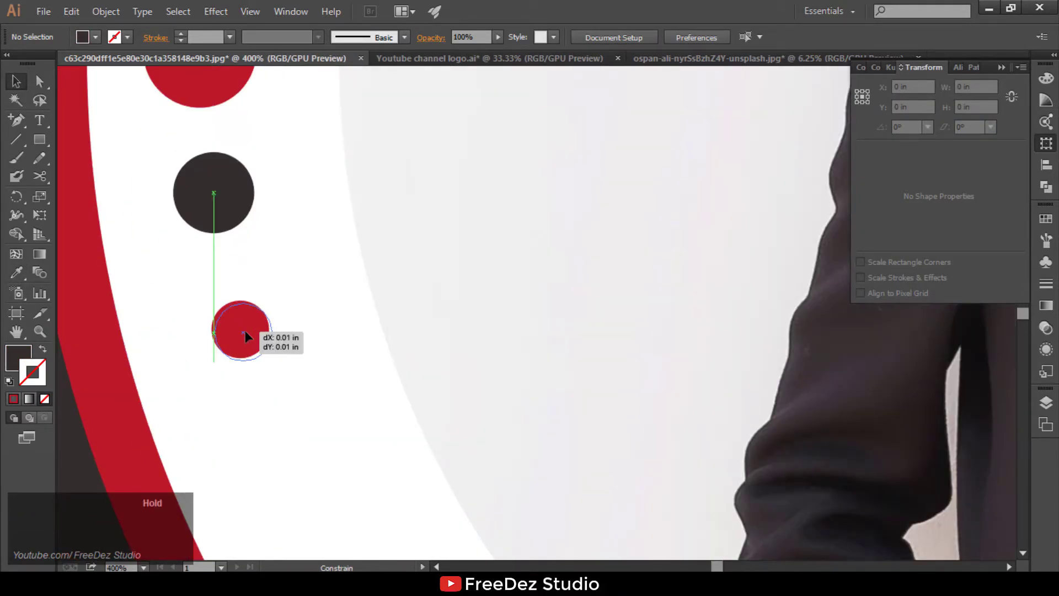
pyautogui.moveTo(245, 331); pyautogui.dragTo(245, 331)
pyautogui.scroll(-3, 242, 280)
pyautogui.click(222, 295)
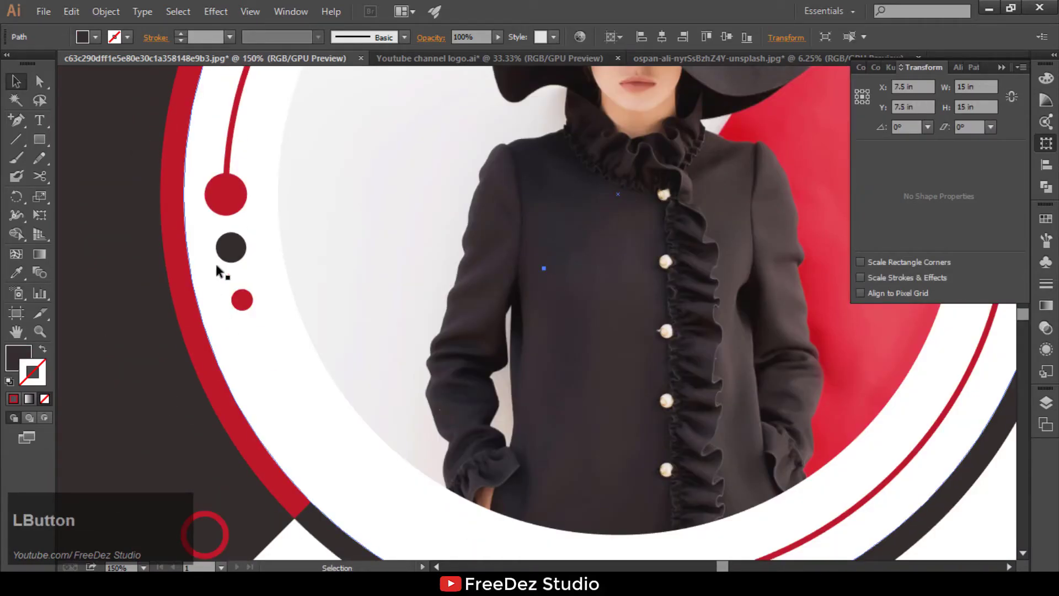
pyautogui.scroll(3, 236, 253)
pyautogui.moveTo(236, 251); pyautogui.dragTo(230, 243)
pyautogui.scroll(-5, 228, 233)
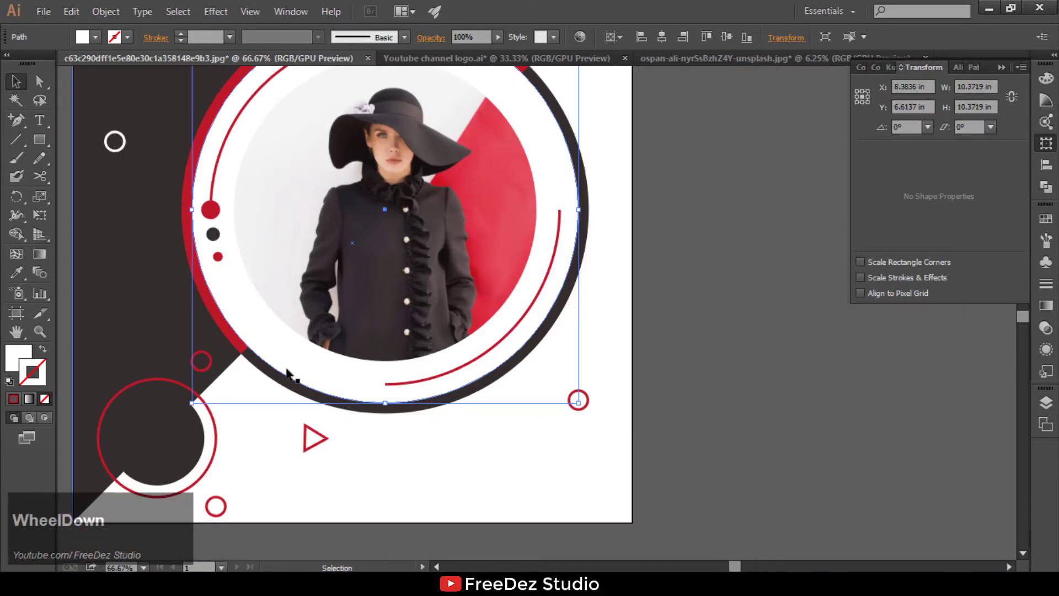
pyautogui.click(691, 339)
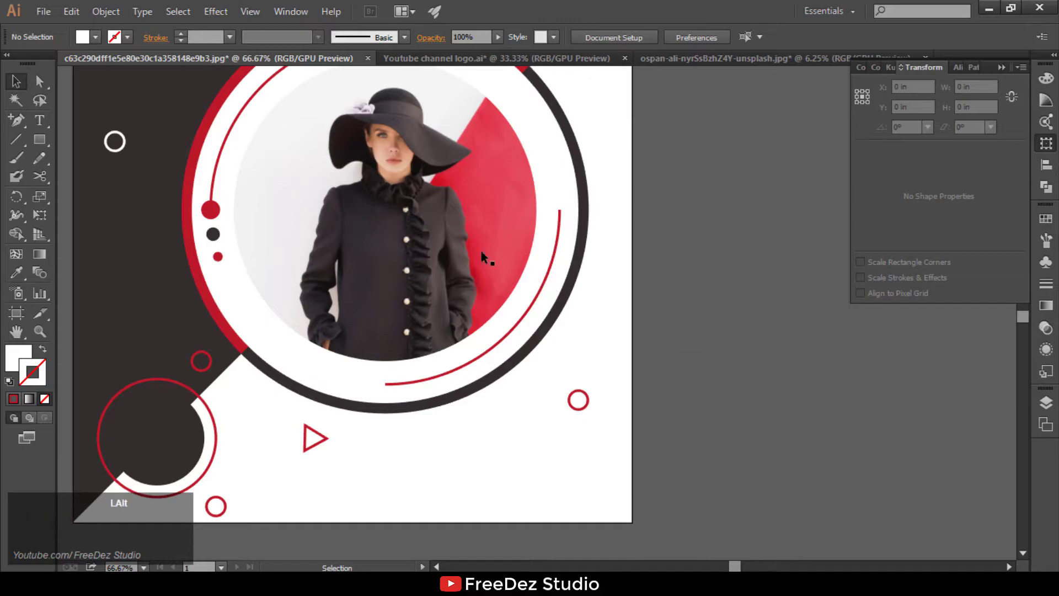
# - Duplicate the three dots straight across to the upper end of the right red arc
pyautogui.scroll(1, 195, 217)
pyautogui.click(210, 210)
pyautogui.keyDown('shift'); pyautogui.click(222, 243); pyautogui.keyUp('shift')
pyautogui.keyDown('shift'); pyautogui.click(228, 277); pyautogui.keyUp('shift')
pyautogui.moveTo(228, 277); pyautogui.dragTo(746, 254)
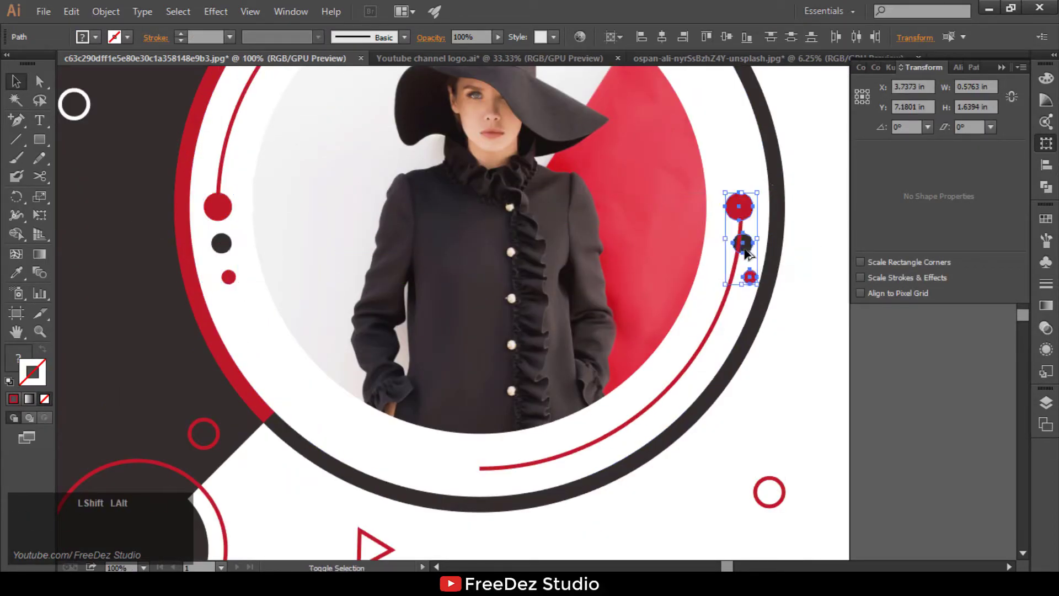
pyautogui.scroll(-1, 634, 277)
pyautogui.scroll(3, 701, 234)
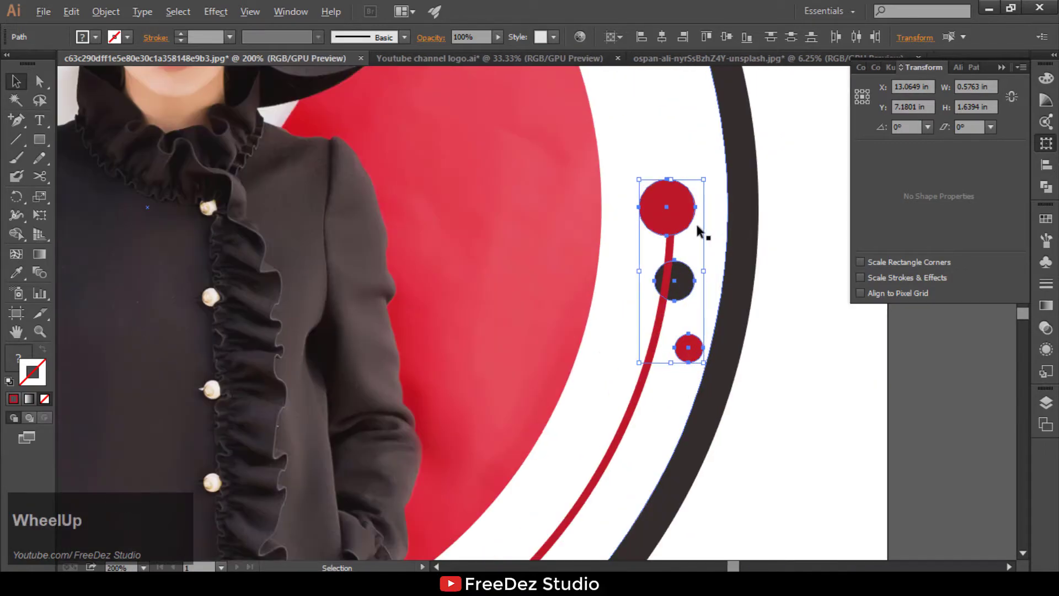
# - Reflect the copied dots across the horizontal axis with the preview on
pyautogui.rightClick(690, 220)
pyautogui.moveTo(789, 405)
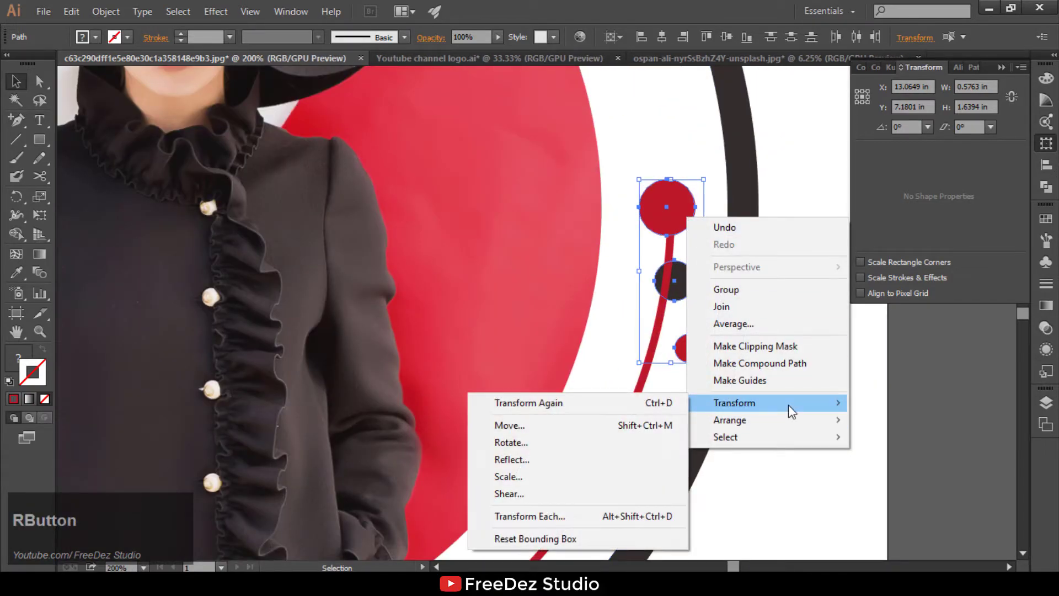
pyautogui.click(587, 459)
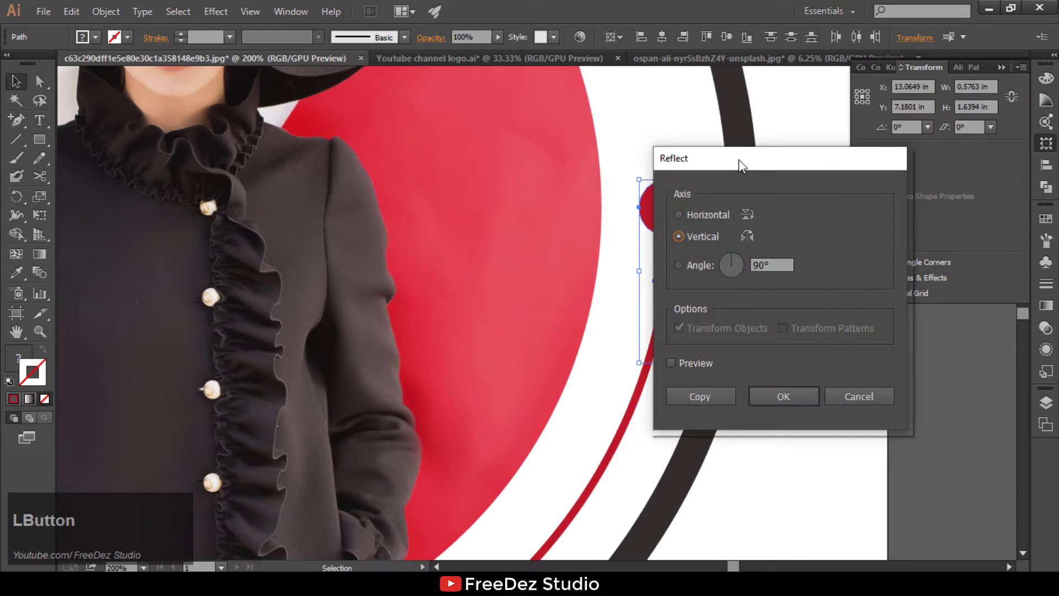
pyautogui.moveTo(739, 160); pyautogui.dragTo(841, 169)
pyautogui.click(774, 373)
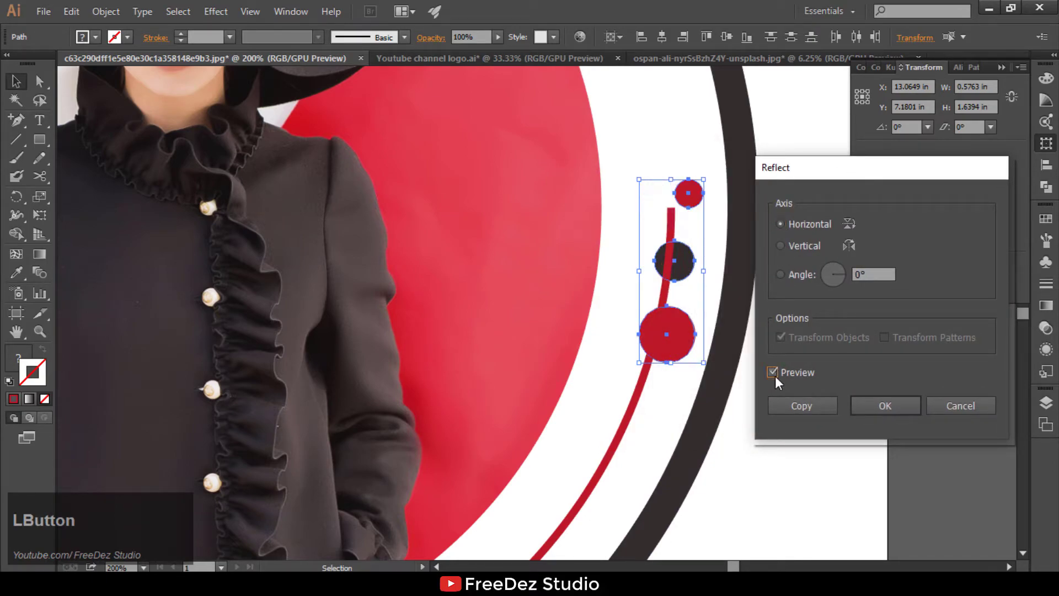
pyautogui.click(868, 405)
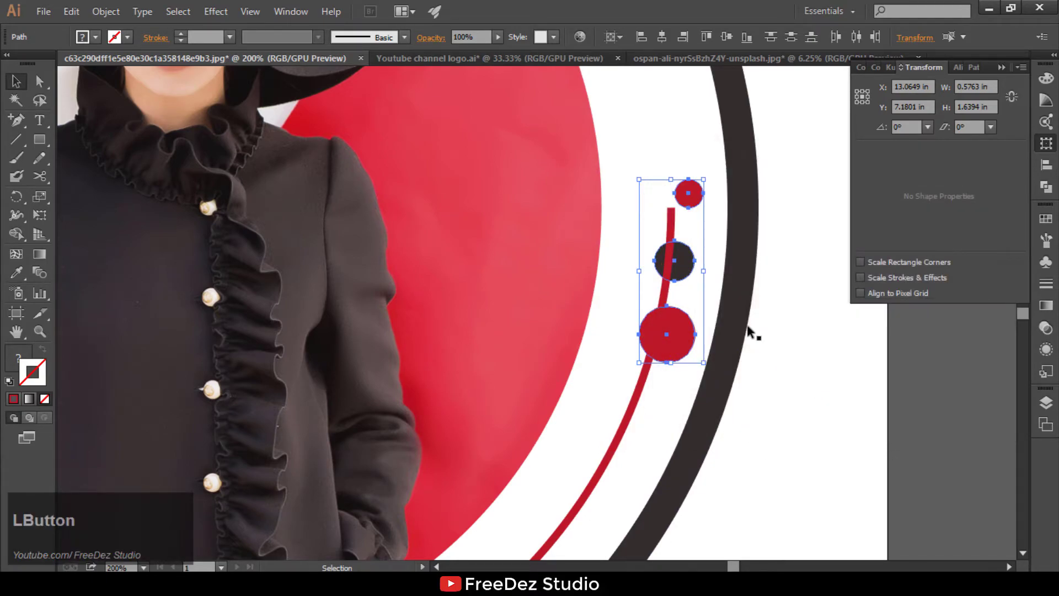
# - Reflect the copied dots across the vertical axis
pyautogui.rightClick(682, 269)
pyautogui.moveTo(769, 461)
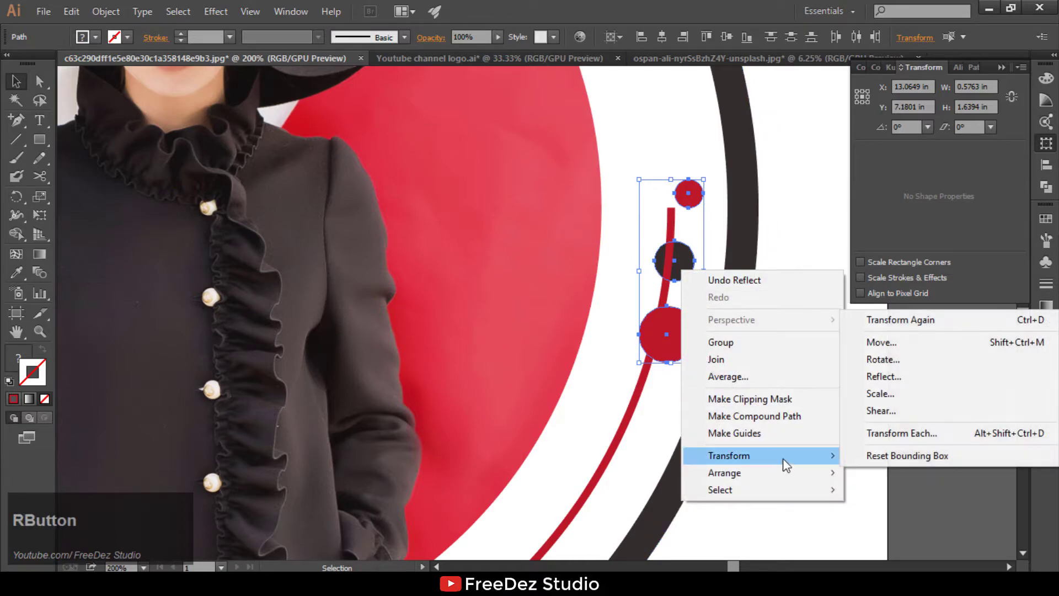
pyautogui.click(902, 370)
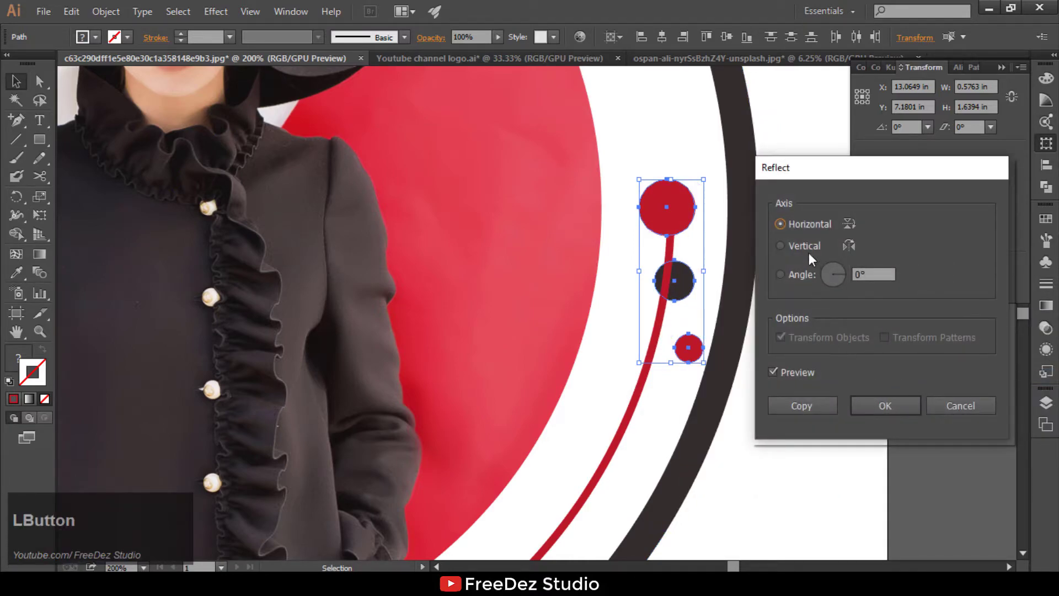
pyautogui.click(781, 246)
pyautogui.click(864, 406)
# - Move the reflected dots up so the largest red one caps the upper end of the right arc, and deselect
pyautogui.moveTo(696, 341); pyautogui.dragTo(712, 239)
pyautogui.scroll(3, 677, 213)
pyautogui.scroll(-6, 711, 239)
pyautogui.click(865, 385)
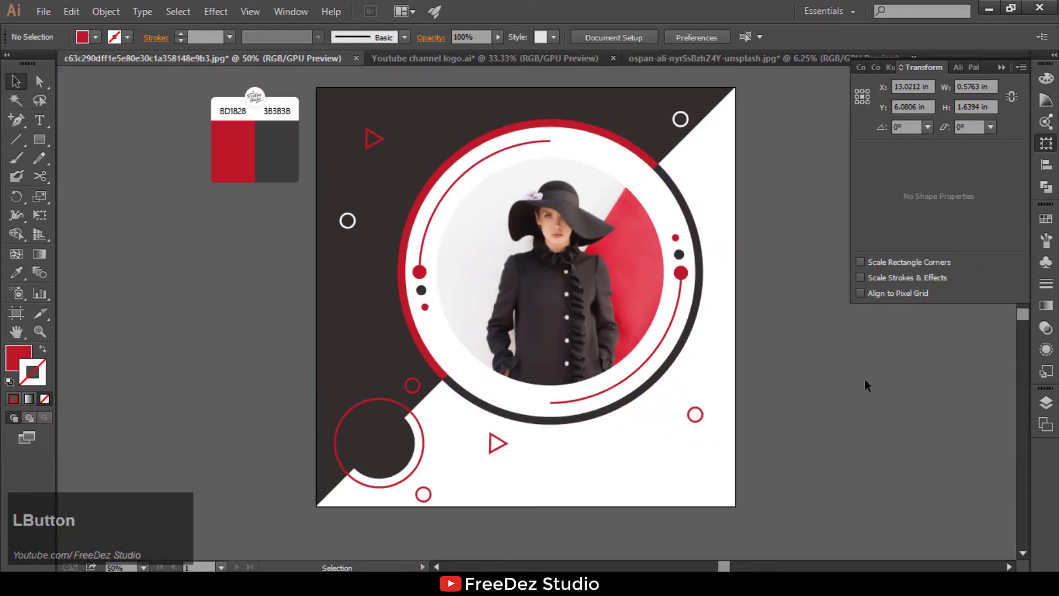
# - Draw a closed red four-sided Pen shape across the upper right of the white ring, curving its outer edge along the red ring
pyautogui.scroll(-1, 498, 244)
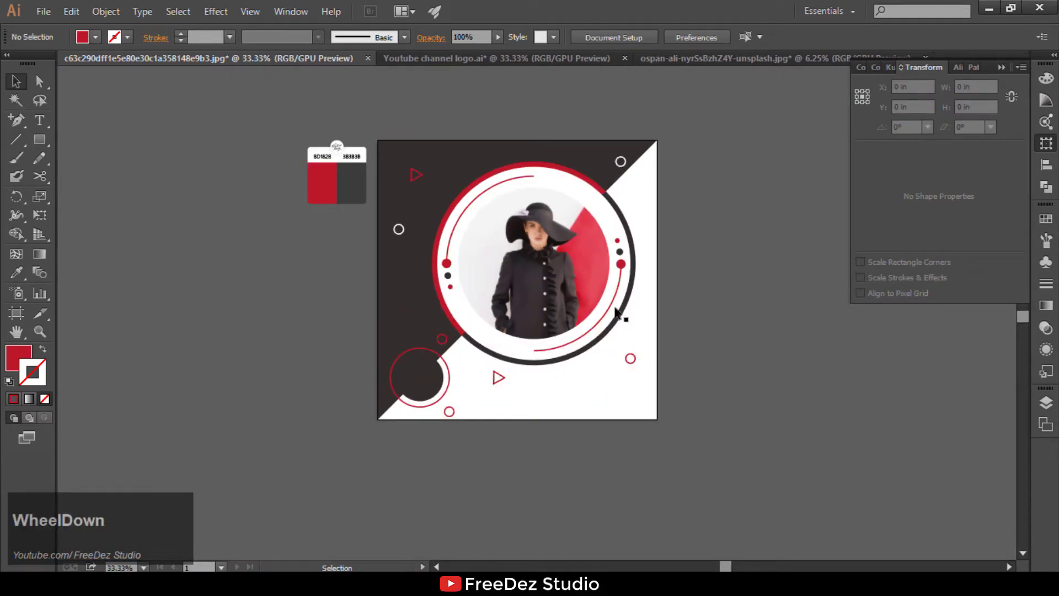
pyautogui.scroll(3, 573, 259)
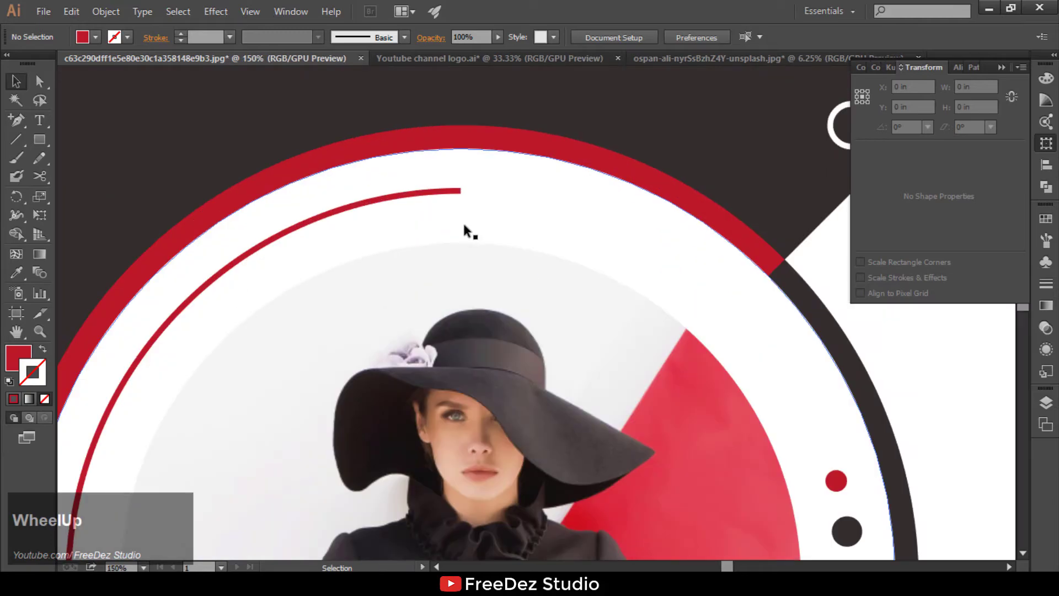
pyautogui.moveTo(15, 122); pyautogui.dragTo(56, 120)
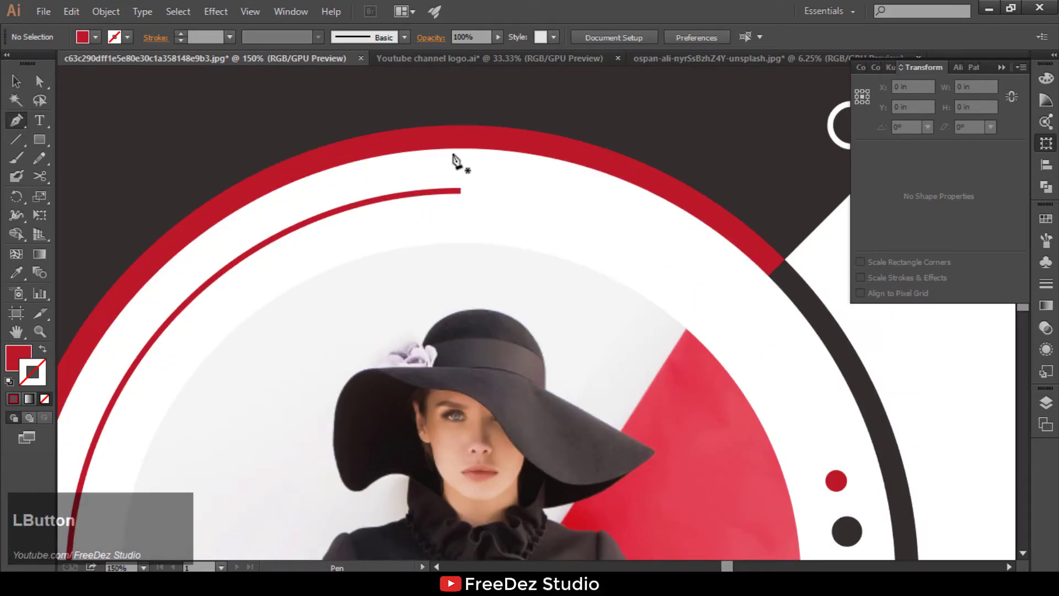
pyautogui.click(481, 149)
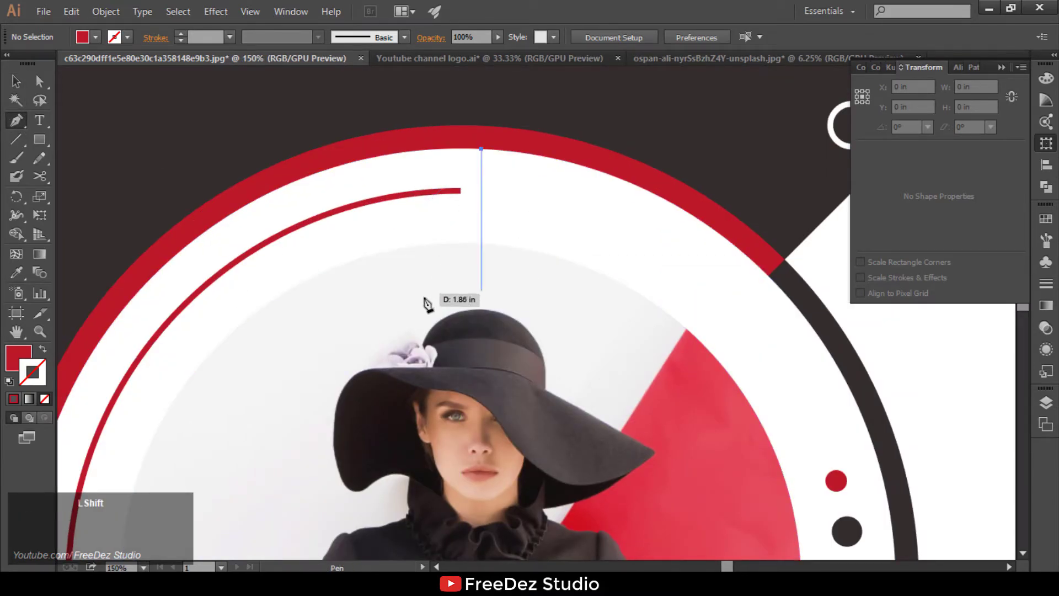
pyautogui.keyDown('shift'); pyautogui.click(395, 296); pyautogui.keyUp('shift')
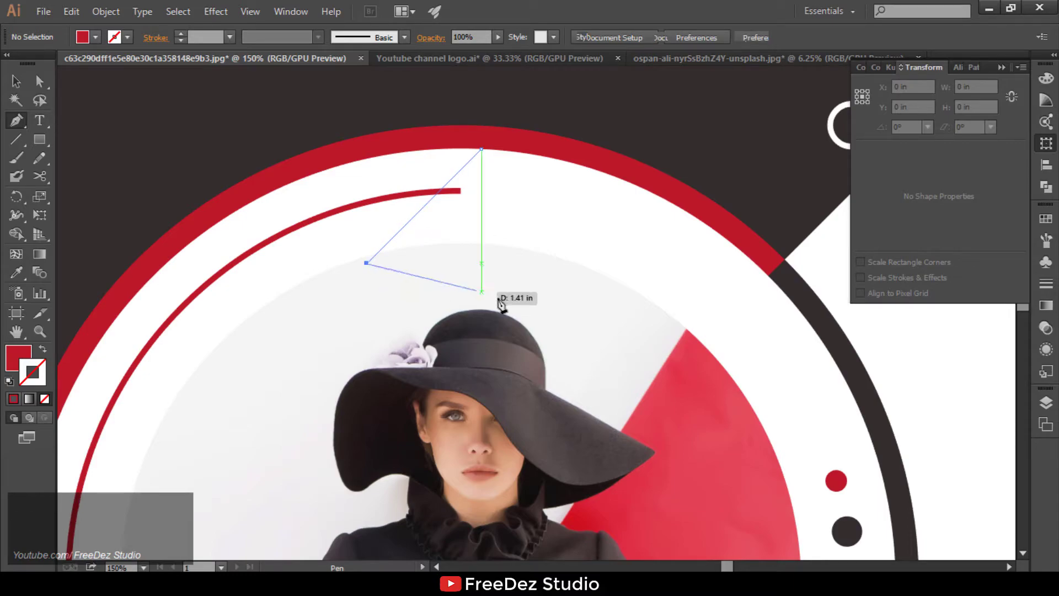
pyautogui.click(673, 352)
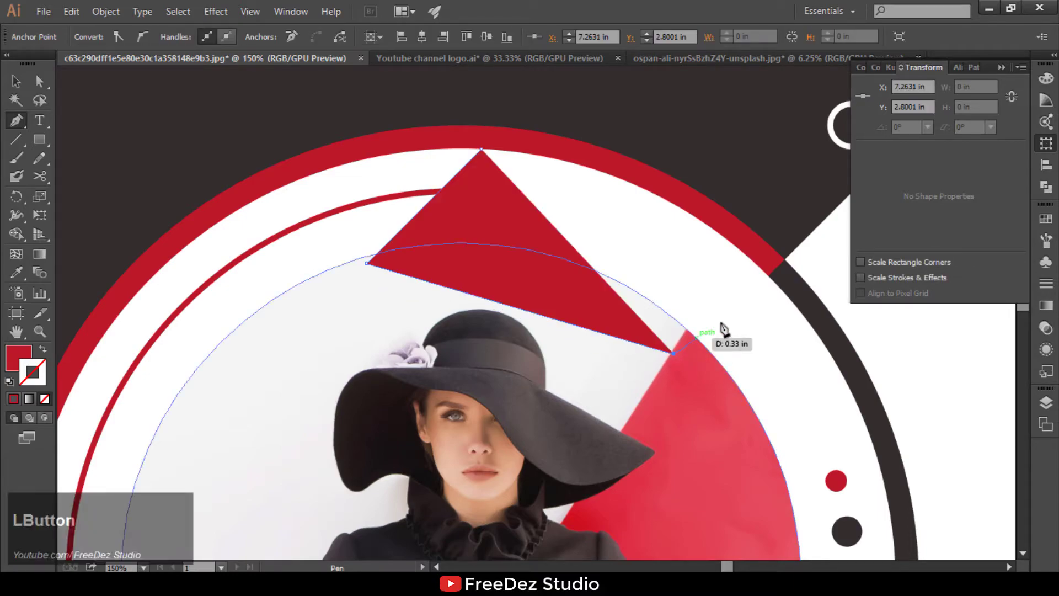
pyautogui.click(777, 252)
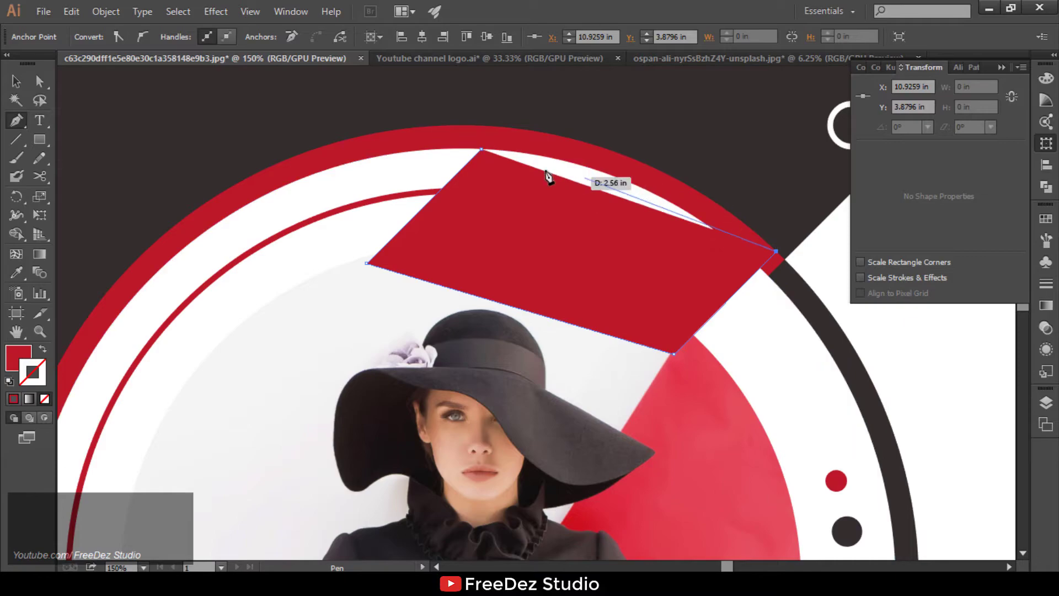
pyautogui.moveTo(481, 149); pyautogui.dragTo(364, 170)
# - Send the red Pen shape backward until it sits behind the photo, and deselect it
pyautogui.press('v')
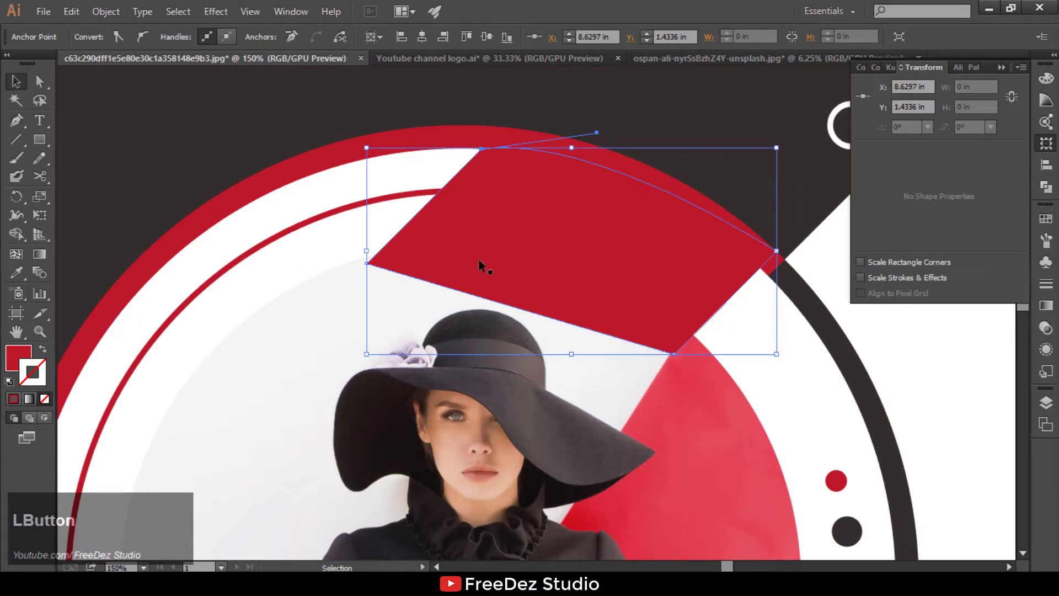
pyautogui.press('ctrl')
pyautogui.hotkey('ctrl', '[')
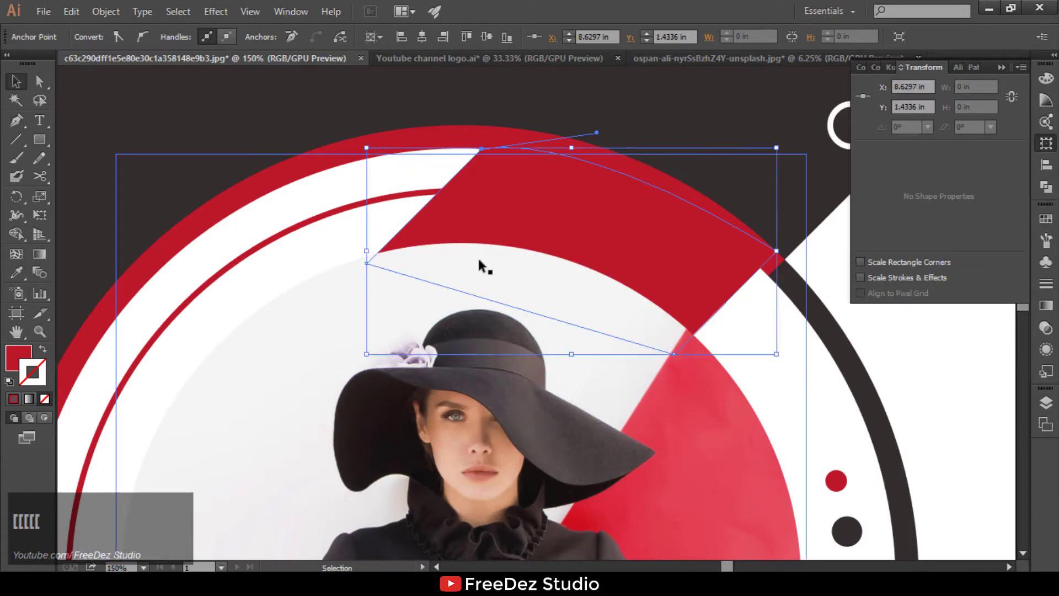
pyautogui.scroll(-2, 478, 265)
pyautogui.click(635, 295)
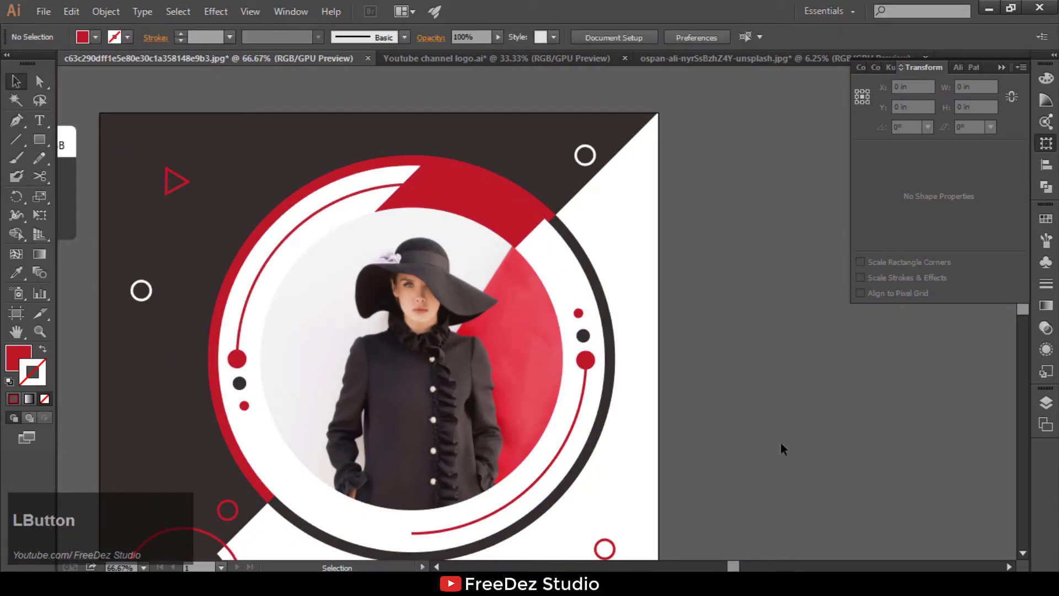
# - Draw a closed Pen shape across the lower left of the white ring with a curved outer edge, and fill it with the background's dark gray
pyautogui.scroll(-1, 375, 160)
pyautogui.scroll(1, 419, 169)
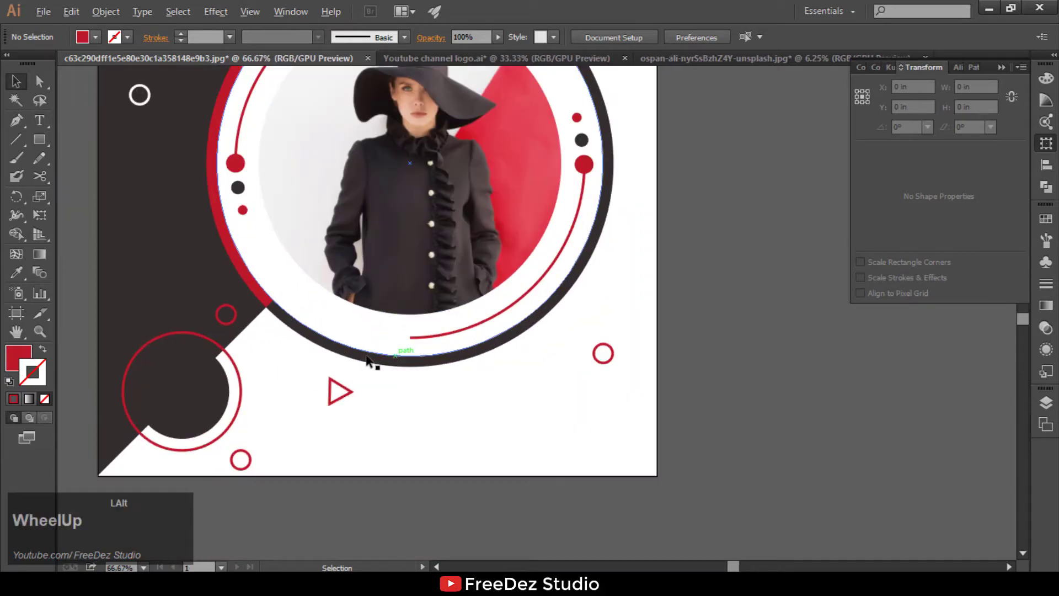
pyautogui.click(16, 119)
pyautogui.scroll(2, 212, 290)
pyautogui.click(320, 311)
pyautogui.click(404, 225)
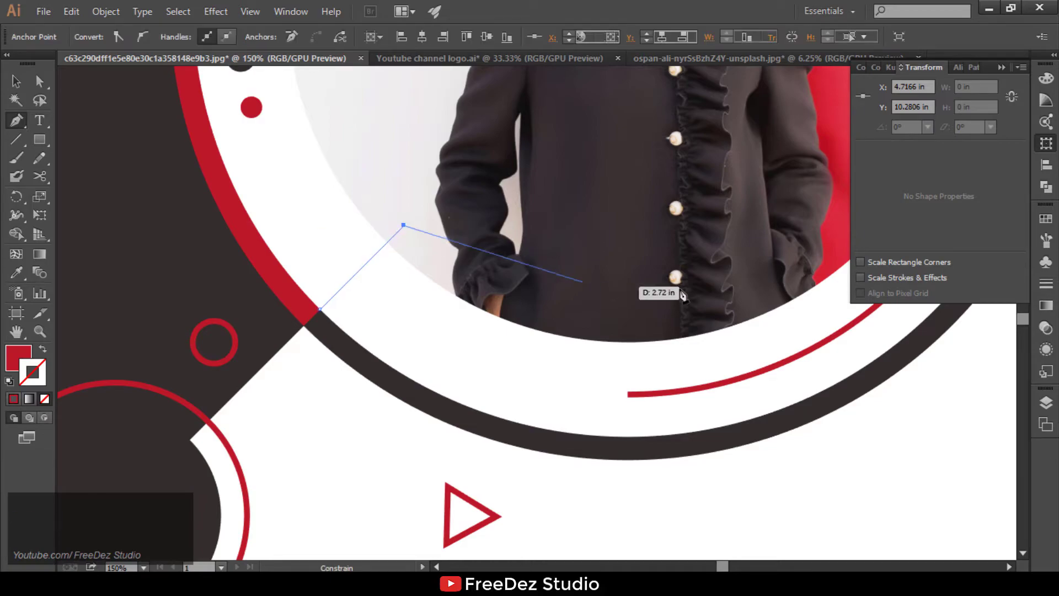
pyautogui.click(676, 316)
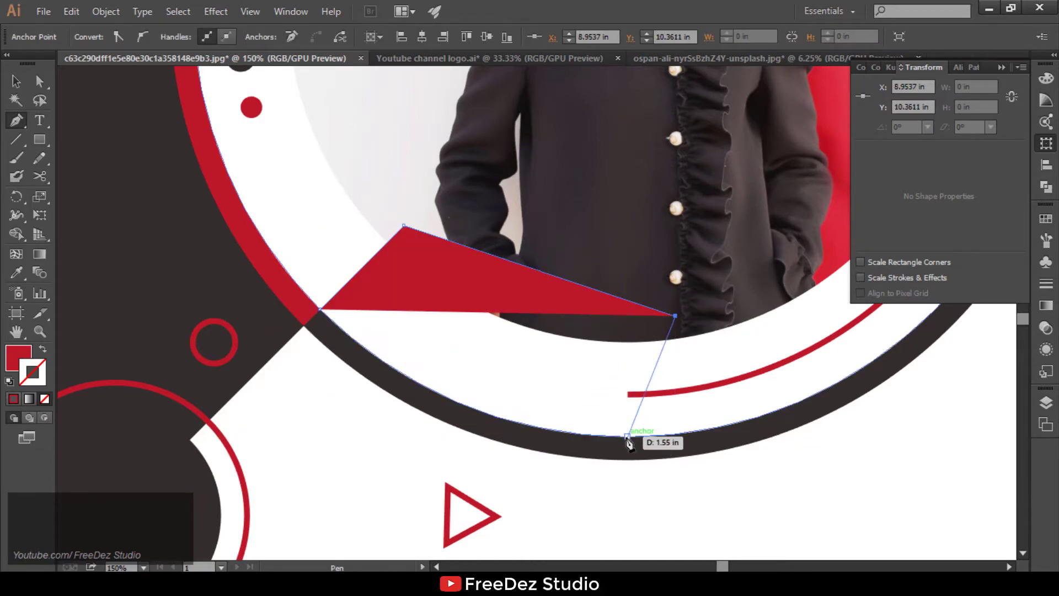
pyautogui.click(735, 309)
pyautogui.click(607, 436)
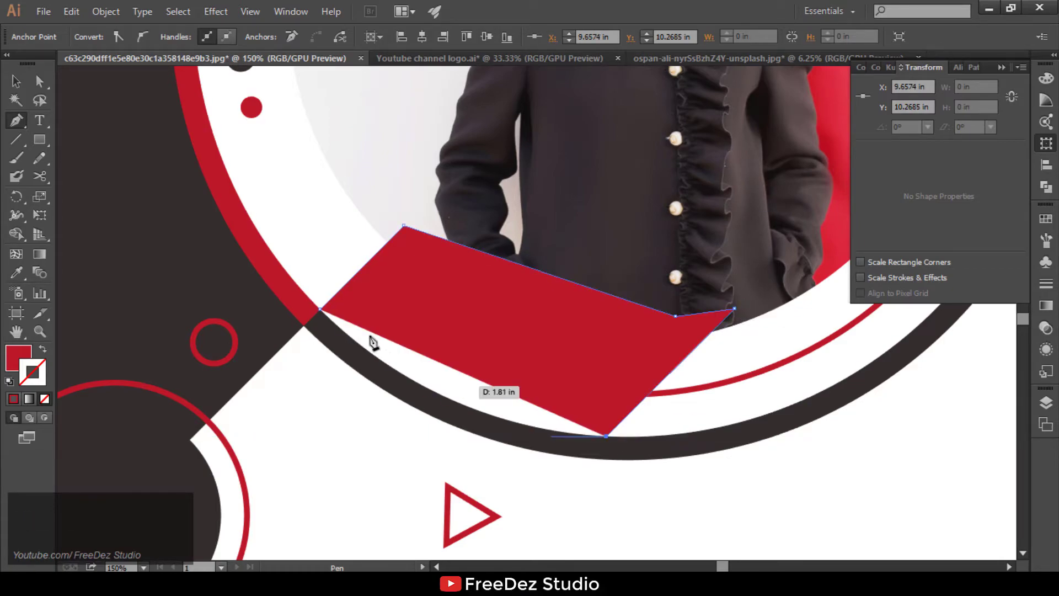
pyautogui.moveTo(321, 309); pyautogui.dragTo(180, 178)
pyautogui.click(17, 273)
pyautogui.click(135, 258)
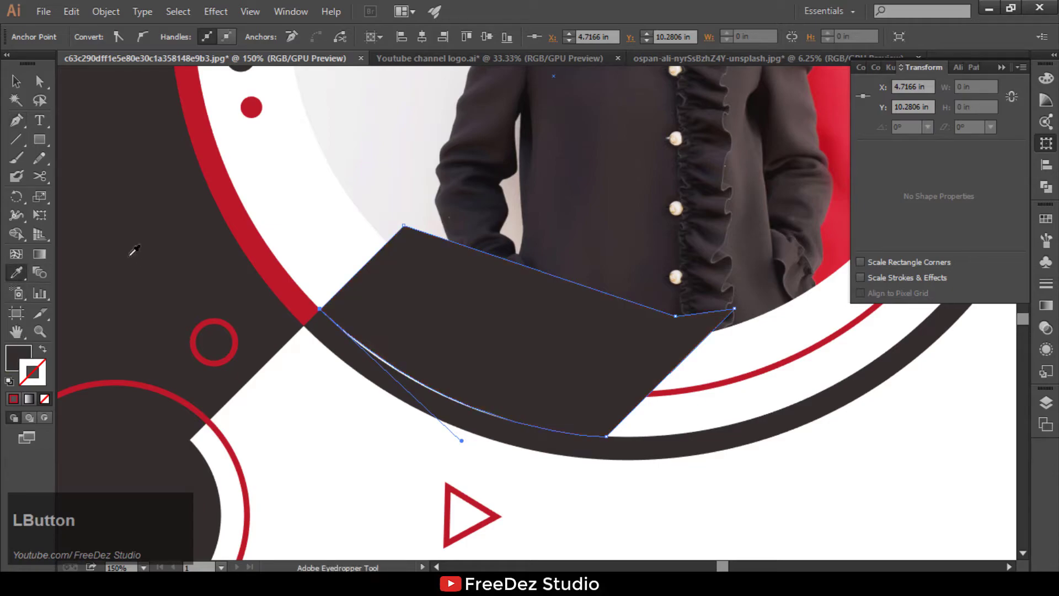
# - Send the dark gray Pen shape across the white ring's lower left backward until it sits behind the photo
pyautogui.click(16, 82)
pyautogui.keyDown('alt'); pyautogui.scroll(2, 451, 439); pyautogui.keyUp('alt')
pyautogui.moveTo(443, 433); pyautogui.dragTo(415, 434)
pyautogui.keyDown('alt'); pyautogui.scroll(-2, 415, 434); pyautogui.keyUp('alt')
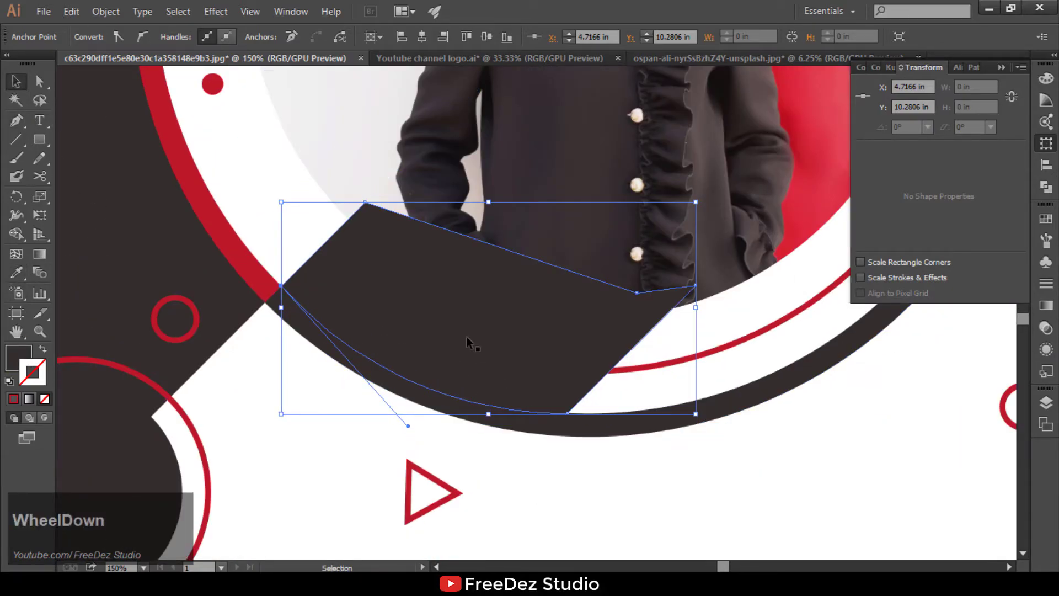
pyautogui.press('ctrl')
pyautogui.hotkey('ctrl', '[')
pyautogui.hotkey('ctrl', '[')
pyautogui.hotkey('ctrl', '[')
pyautogui.hotkey('ctrl', '[')
pyautogui.hotkey('ctrl', '[')
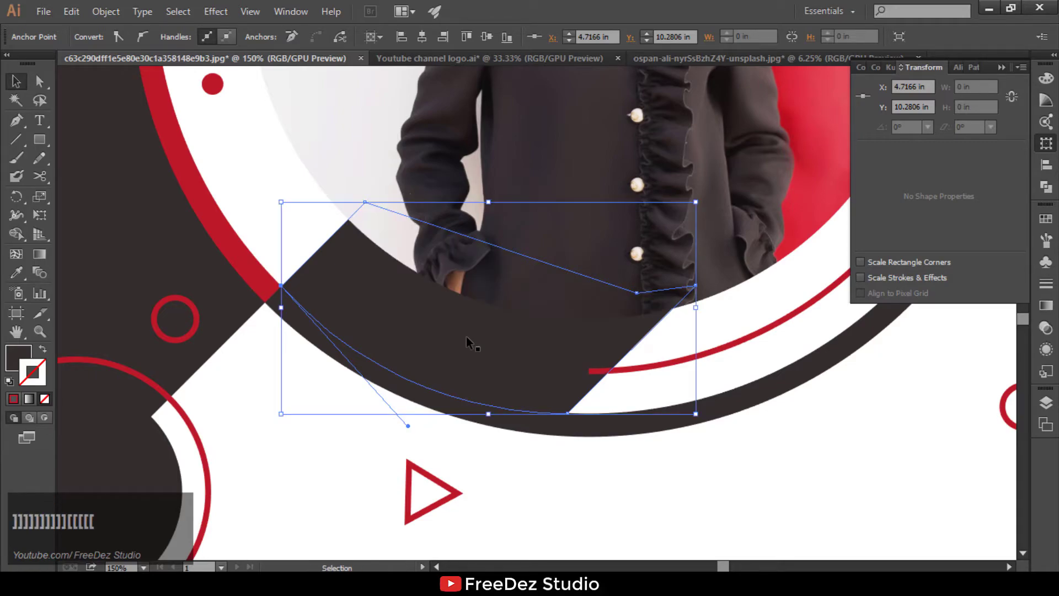
# - Send the right-hand red arc backward until its lower end sits behind the dark gray shape, and deselect it
pyautogui.click(734, 345)
pyautogui.keyDown('alt'); pyautogui.scroll(-2, 401, 346); pyautogui.keyUp('alt')
pyautogui.keyDown('alt'); pyautogui.scroll(1, 656, 361); pyautogui.keyUp('alt')
pyautogui.press('ctrl')
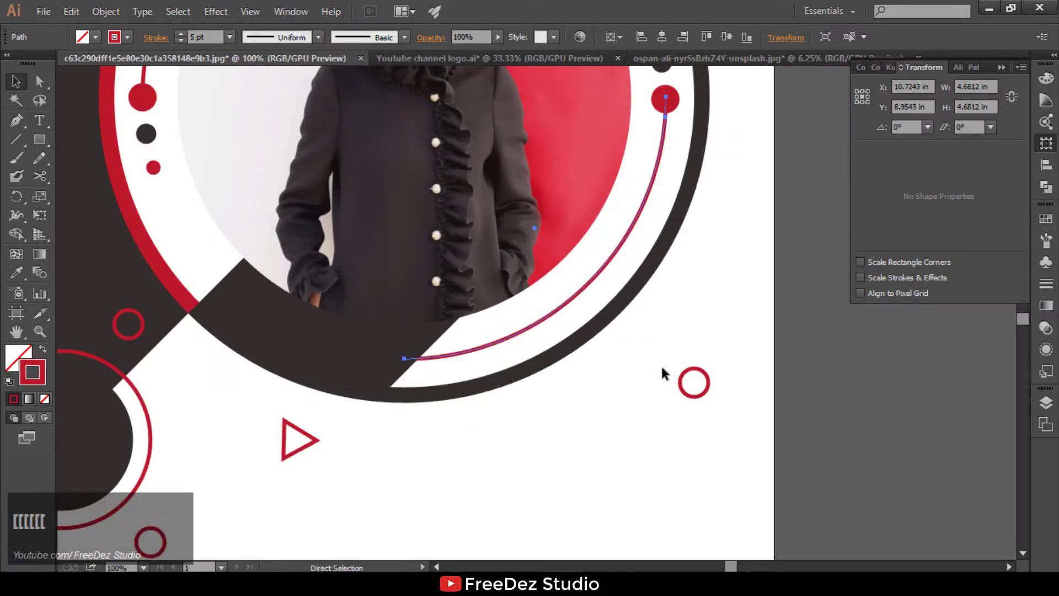
pyautogui.click(728, 373)
pyautogui.keyDown('alt'); pyautogui.scroll(-2, 551, 323); pyautogui.keyUp('alt')
pyautogui.keyDown('alt'); pyautogui.scroll(-1, 561, 338); pyautogui.keyUp('alt')
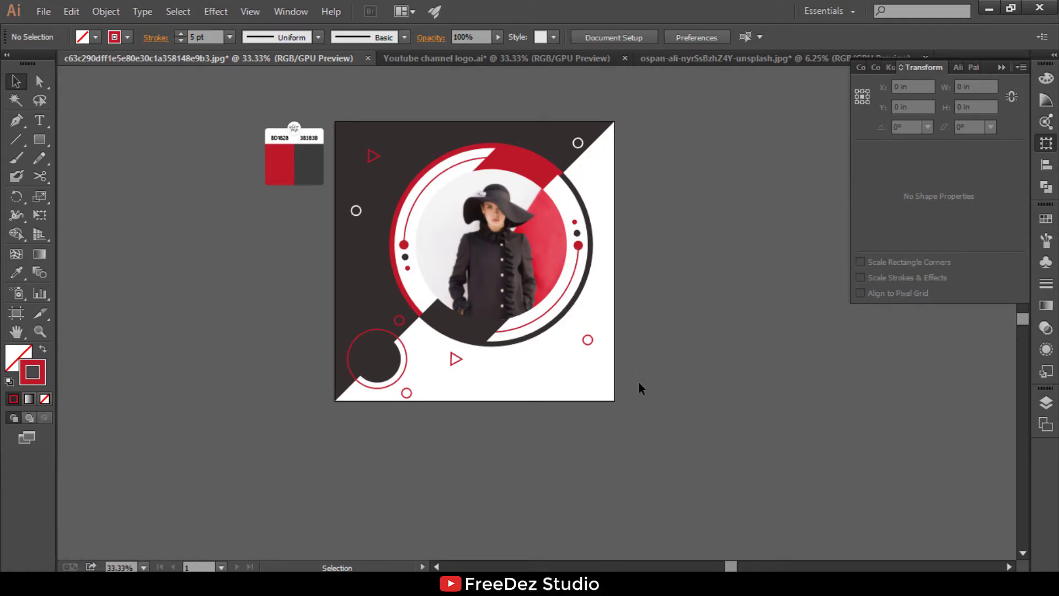
pyautogui.keyDown('alt'); pyautogui.scroll(1, 628, 233); pyautogui.keyUp('alt')
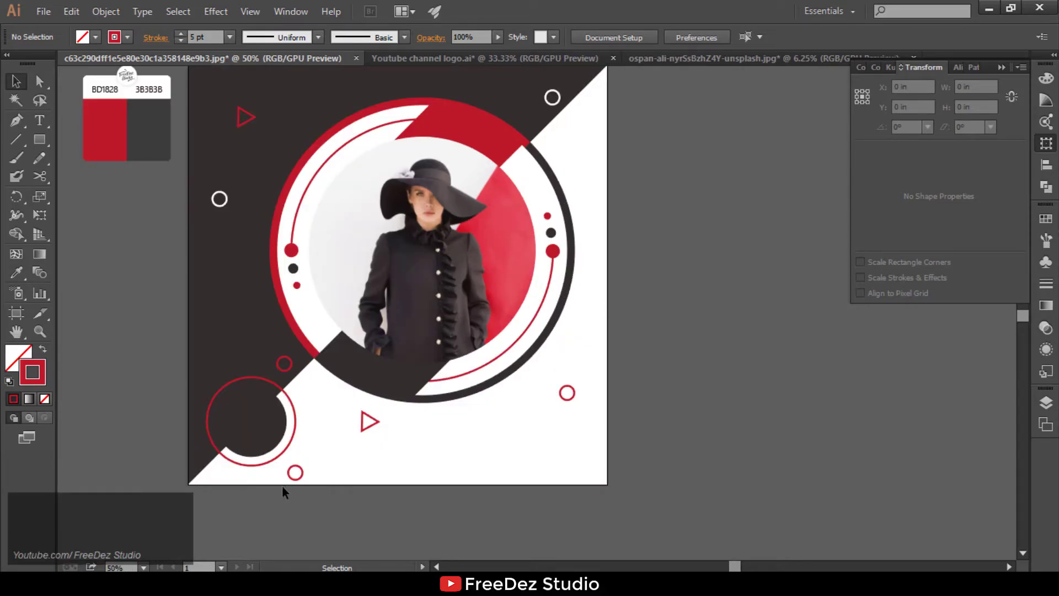
# - Draw a rectangle about 3.1 x 0.73 in below the lower triangle and fully round its corners to about 0.37 in
pyautogui.keyDown('alt'); pyautogui.scroll(-1, 435, 450); pyautogui.keyUp('alt')
pyautogui.keyDown('alt'); pyautogui.scroll(2, 434, 448); pyautogui.keyUp('alt')
pyautogui.click(39, 140)
pyautogui.keyDown('alt'); pyautogui.scroll(2, 294, 246); pyautogui.keyUp('alt')
pyautogui.moveTo(251, 243); pyautogui.dragTo(511, 303)
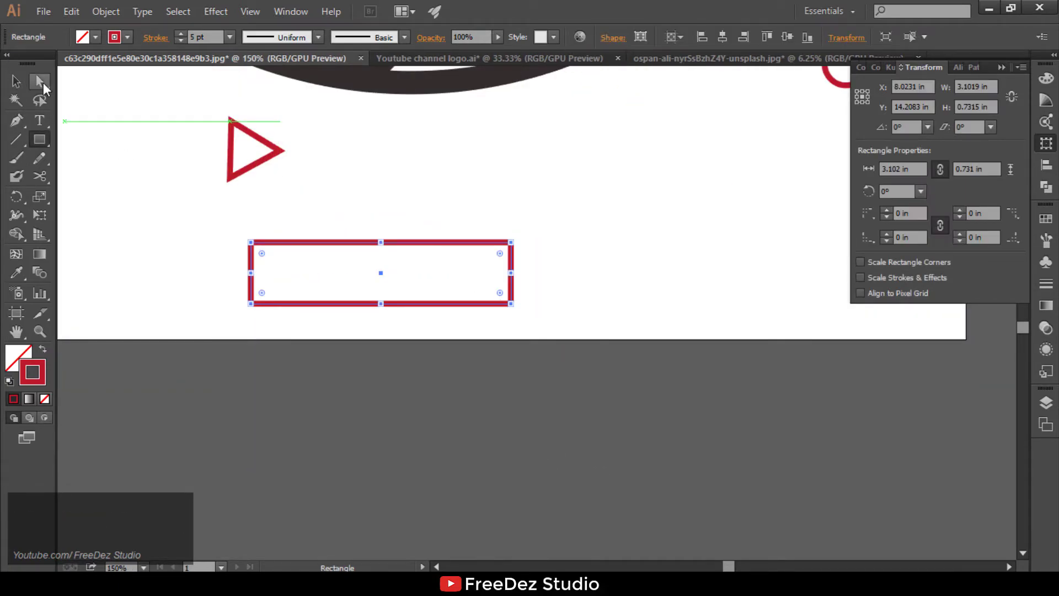
pyautogui.click(39, 81)
pyautogui.moveTo(261, 253); pyautogui.dragTo(353, 302)
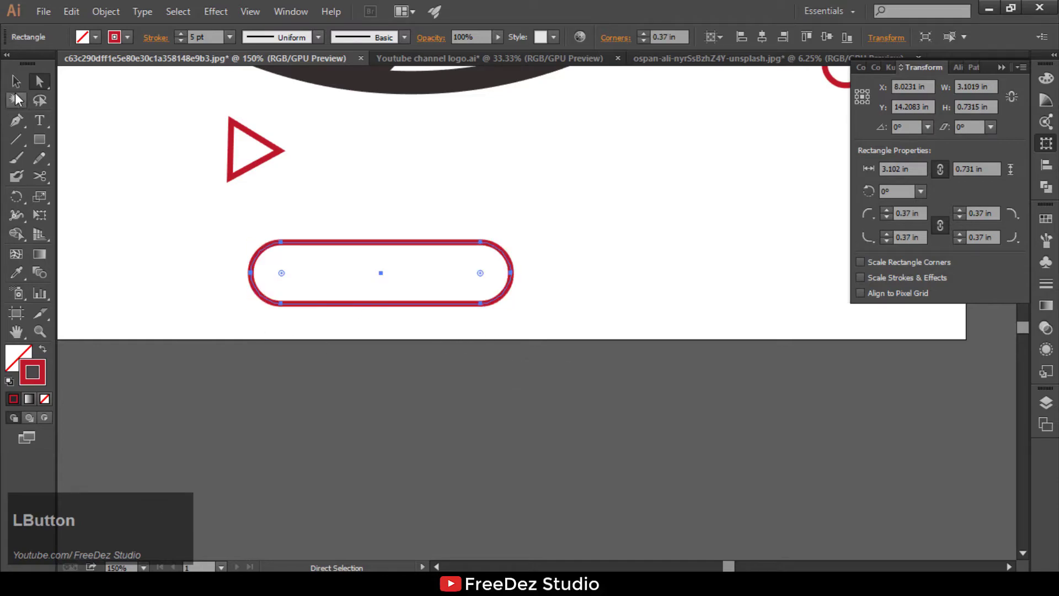
# - Give the rounded rectangle the red ring's solid fill with no stroke using the Eyedropper, and deselect it
pyautogui.keyDown('alt'); pyautogui.scroll(-2, 480, 334); pyautogui.keyUp('alt')
pyautogui.click(25, 277)
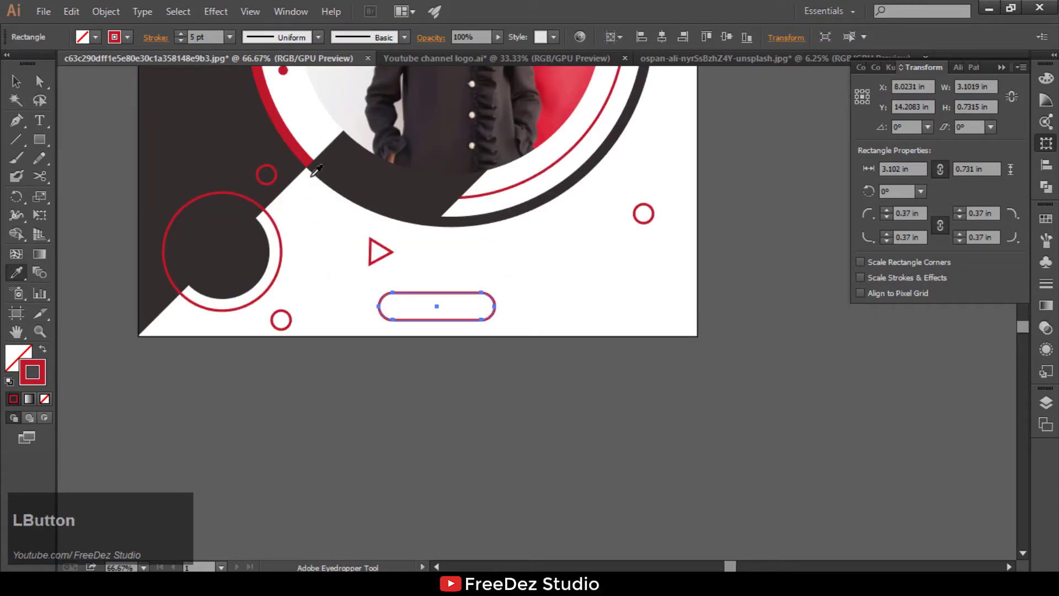
pyautogui.click(309, 153)
pyautogui.press('v')
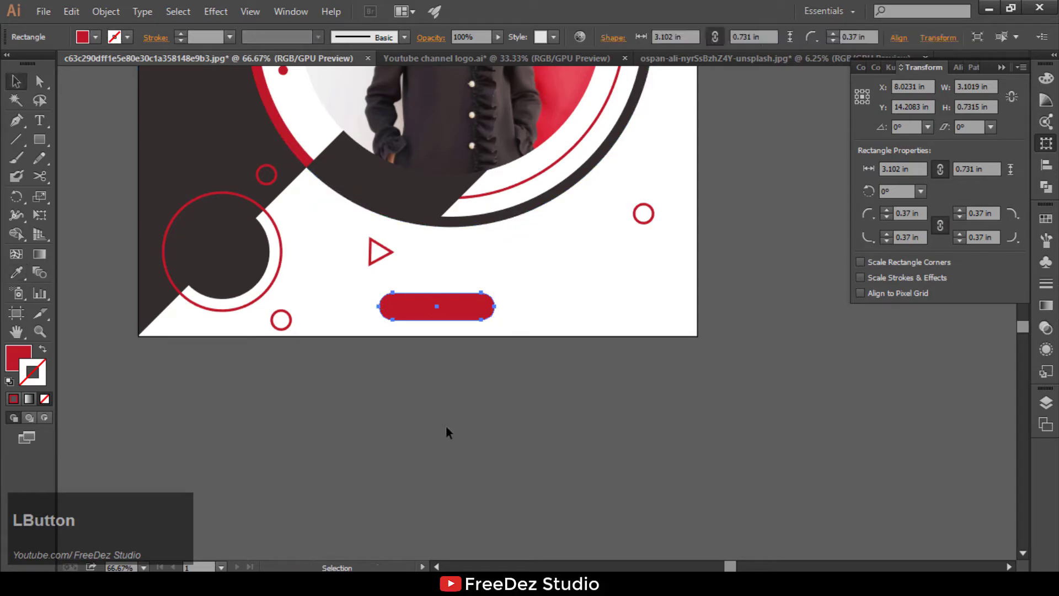
pyautogui.click(445, 428)
pyautogui.keyDown('alt'); pyautogui.scroll(1, 441, 321); pyautogui.keyUp('alt')
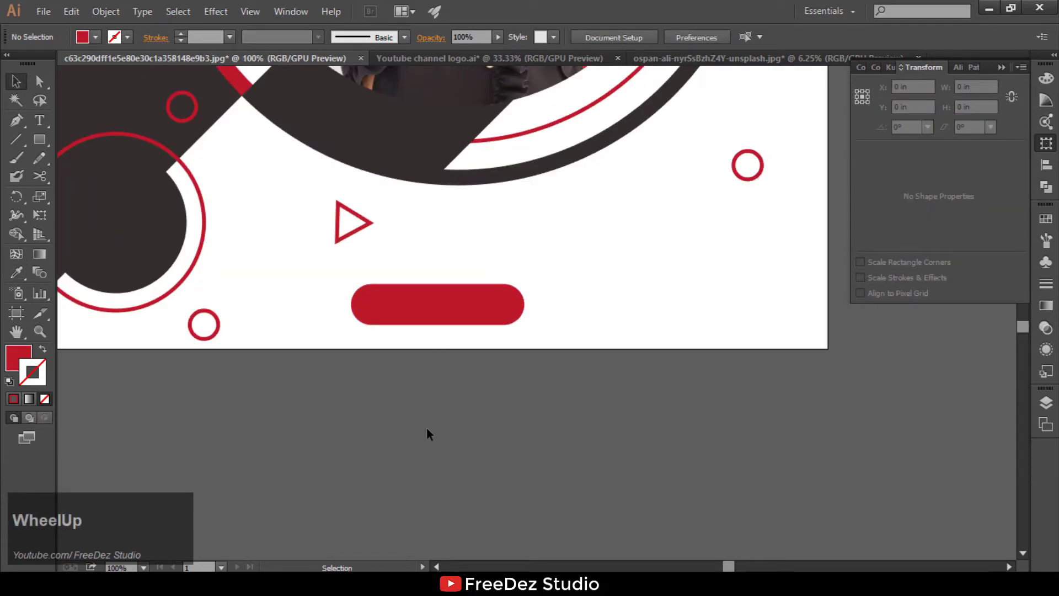
# - Add the text "SHOP NOW" below the artboard and set its font to Lemon/Milk light
pyautogui.click(39, 120)
pyautogui.click(409, 468)
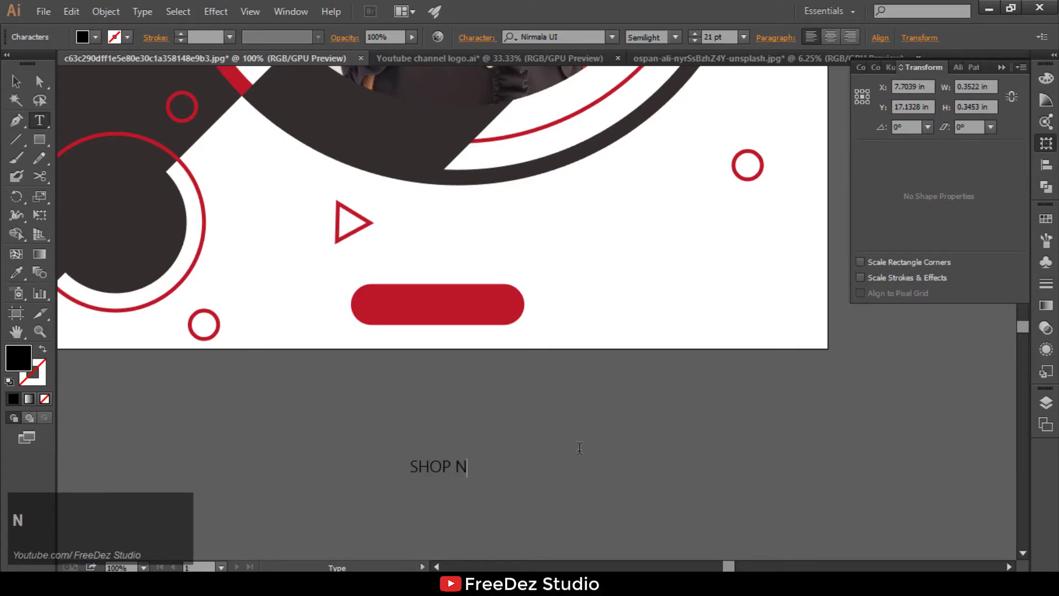
pyautogui.write('SHOP NOWa')
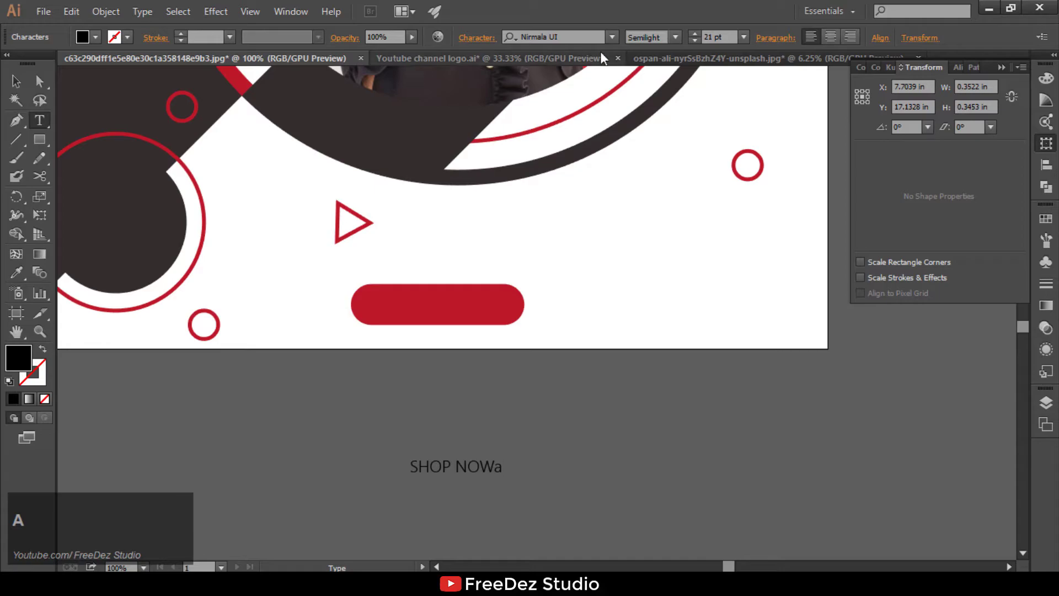
pyautogui.press('BackSpace')
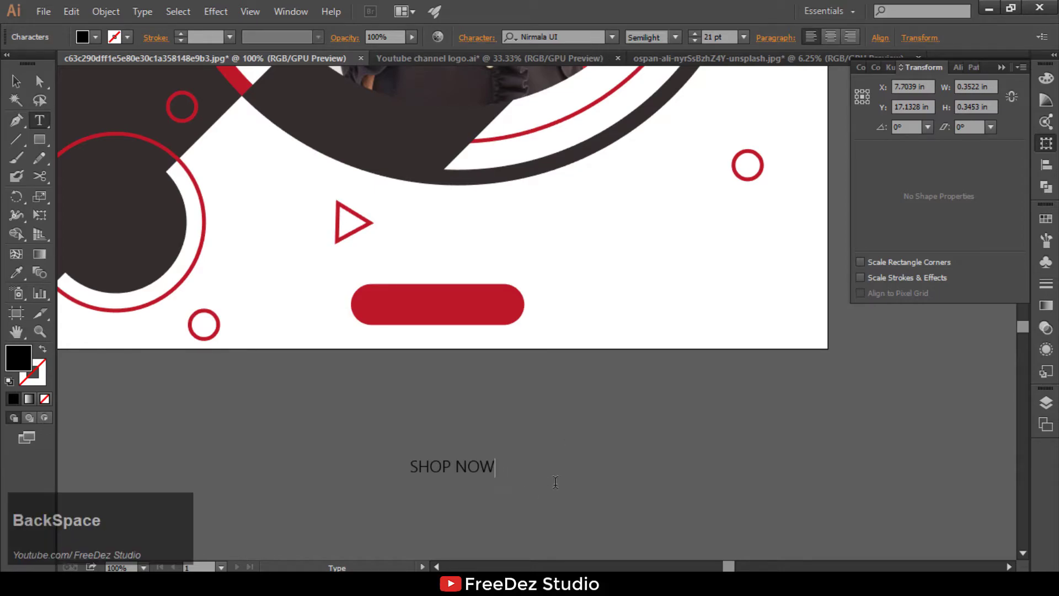
pyautogui.hotkey('ctrl', 'a')
pyautogui.click(613, 38)
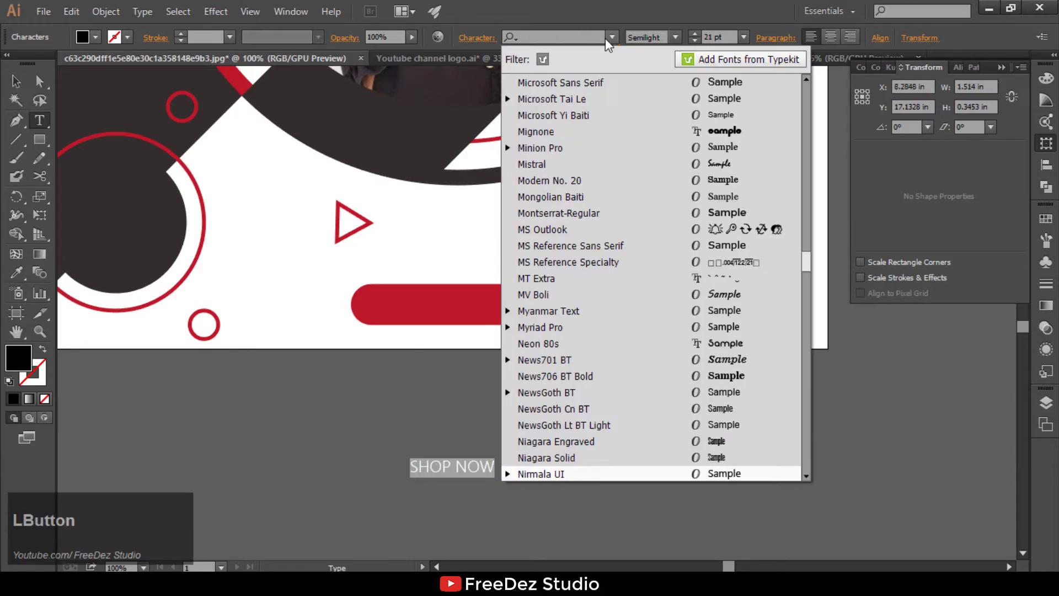
pyautogui.write('lem')
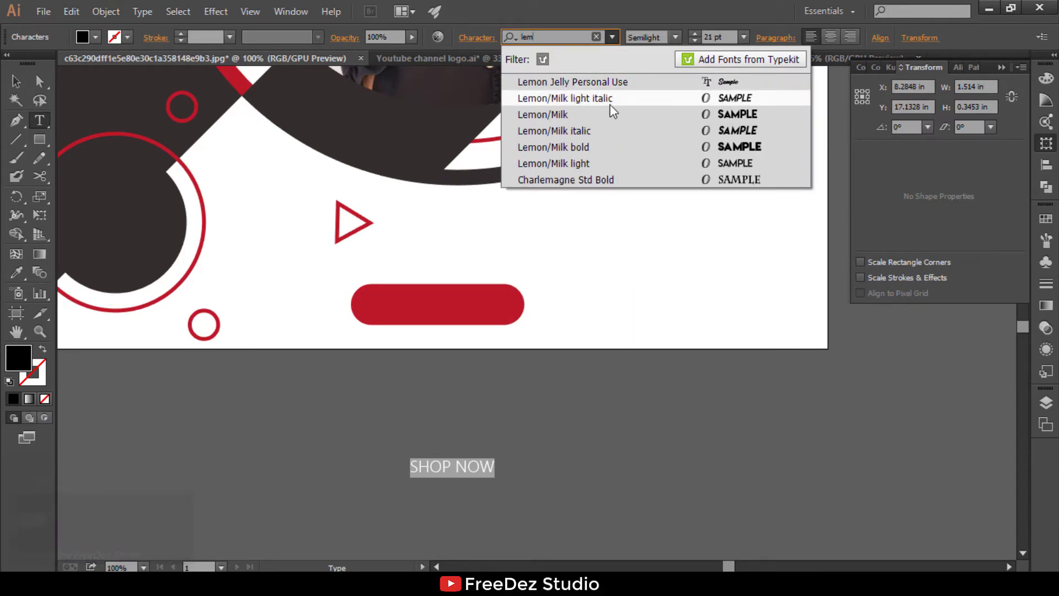
pyautogui.click(619, 162)
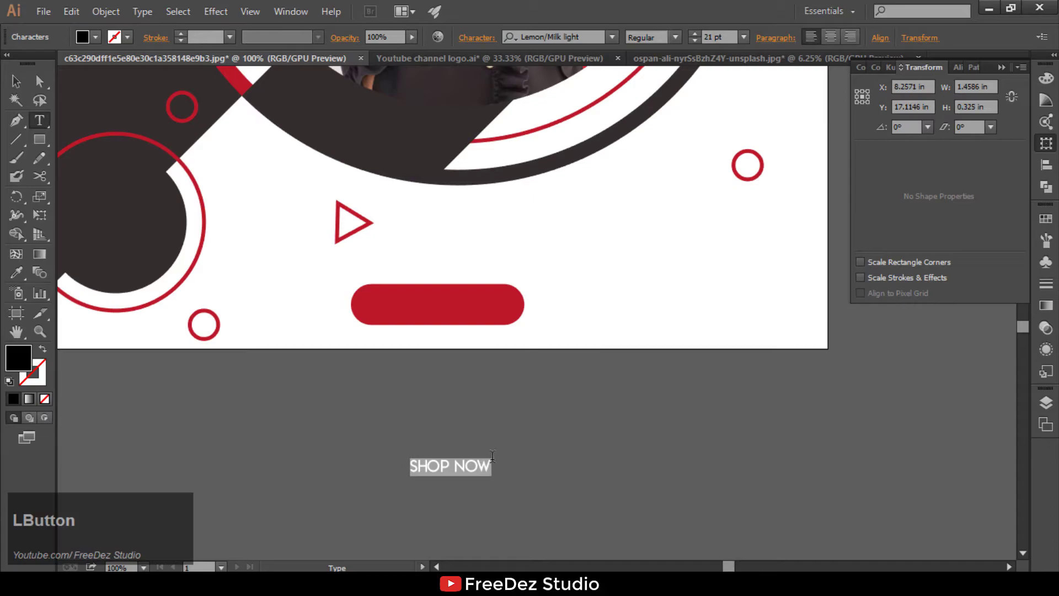
# - Center the SHOP NOW text horizontally and vertically on the red rounded rectangle, and deselect
pyautogui.click(16, 83)
pyautogui.keyDown('shift'); pyautogui.click(490, 314); pyautogui.keyUp('shift')
pyautogui.click(485, 309)
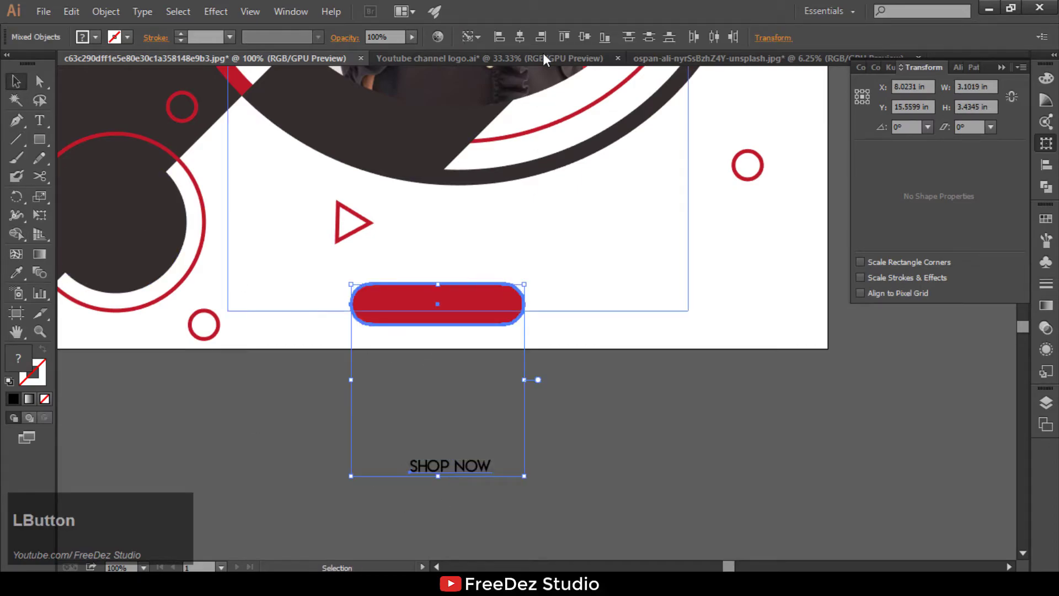
pyautogui.click(520, 37)
pyautogui.click(585, 37)
pyautogui.click(577, 389)
# - Enlarge the SHOP NOW text on the button to about 32 pt, color it white (FFFFFF), and deselect it
pyautogui.scroll(3, 475, 320)
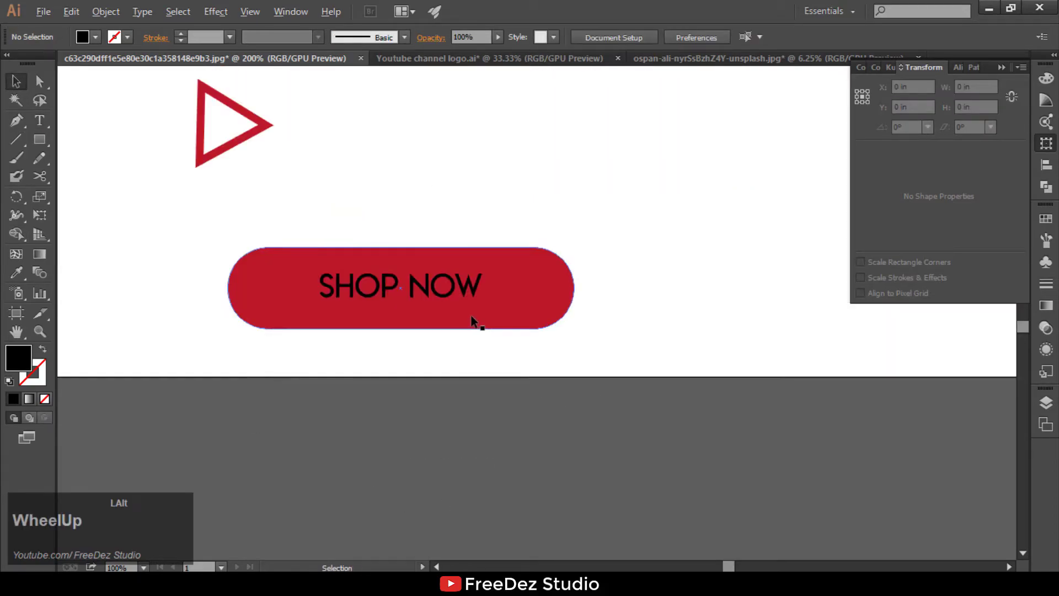
pyautogui.click(464, 292)
pyautogui.moveTo(489, 303); pyautogui.dragTo(558, 331)
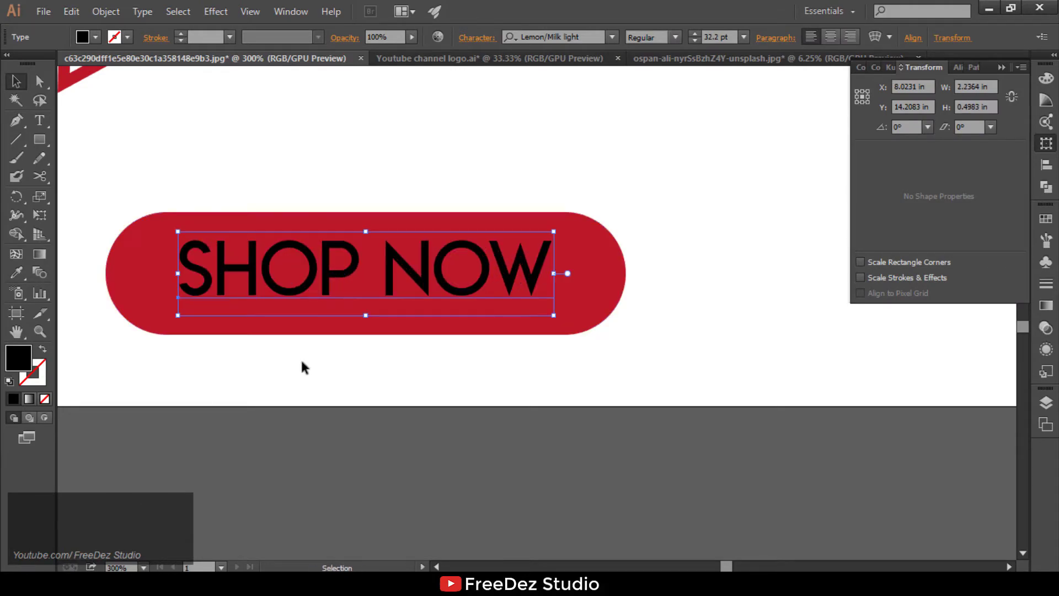
pyautogui.doubleClick(26, 364)
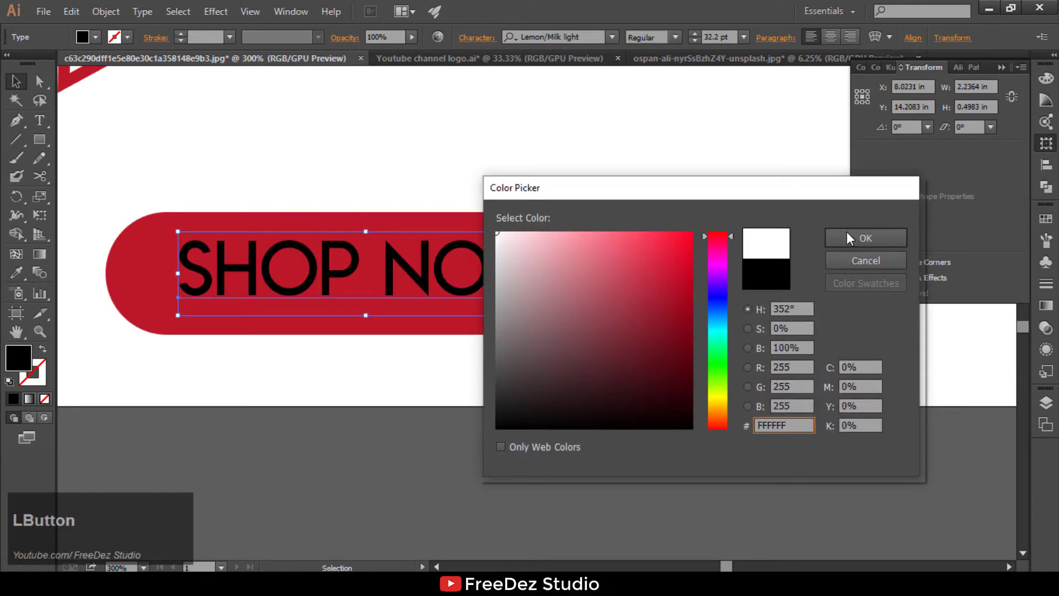
pyautogui.click(864, 237)
pyautogui.scroll(-2, 635, 462)
pyautogui.click(634, 462)
# - Copy the SHOP NOW text into the dark lower-left circle, shrink it to about 28 pt, and center it horizontally
pyautogui.scroll(-3, 585, 449)
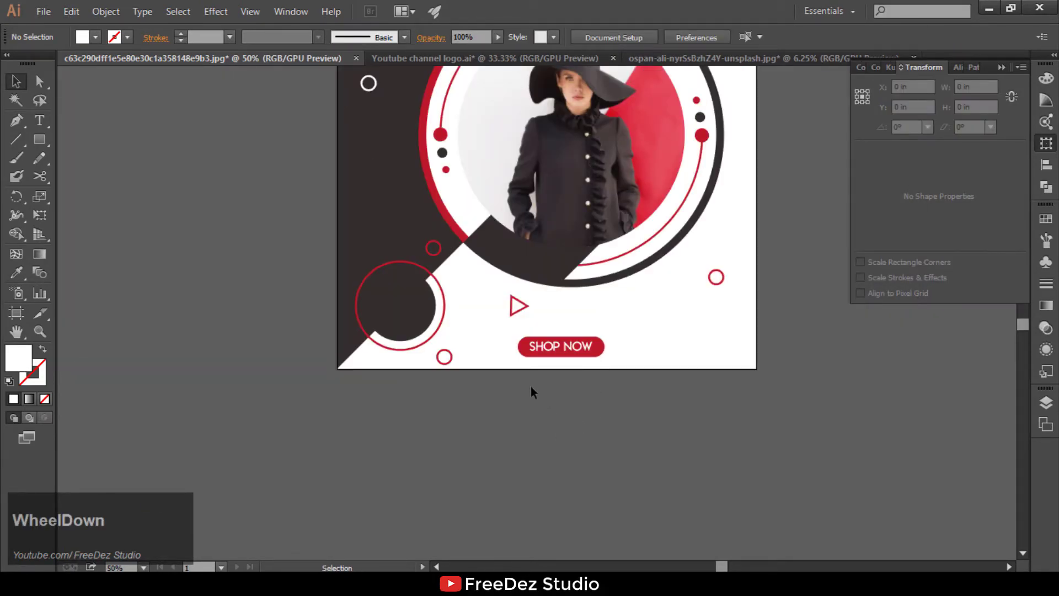
pyautogui.scroll(2, 541, 391)
pyautogui.moveTo(602, 335); pyautogui.dragTo(295, 234)
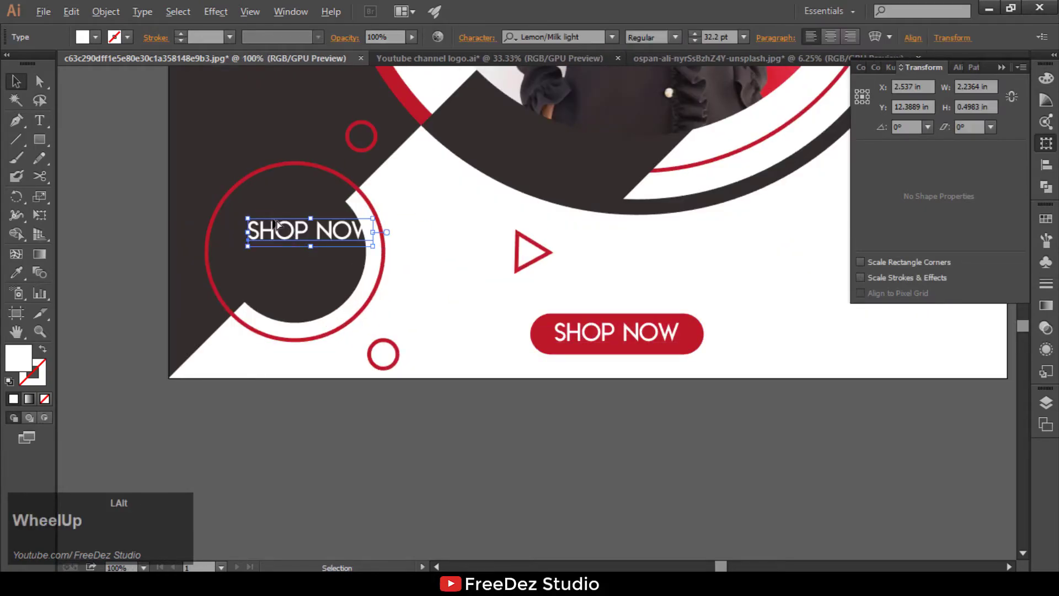
pyautogui.scroll(2, 273, 221)
pyautogui.moveTo(470, 275); pyautogui.dragTo(441, 309)
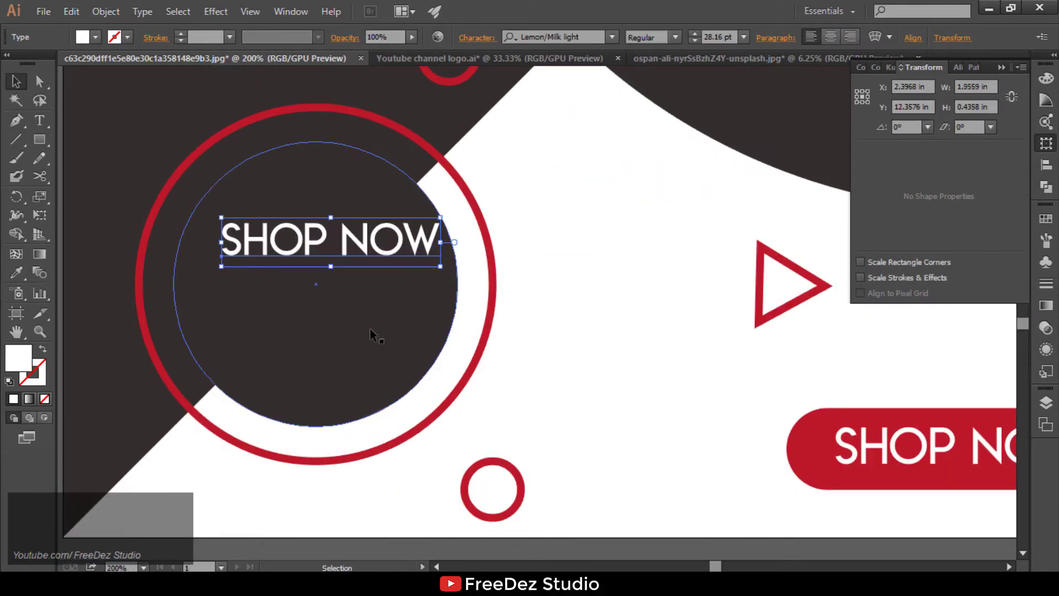
pyautogui.keyDown('shift'); pyautogui.click(379, 301); pyautogui.keyUp('shift')
pyautogui.click(518, 40)
pyautogui.click(554, 233)
# - Replace the text in the dark circle with "50%" and center it horizontally on the circle
pyautogui.scroll(1, 348, 242)
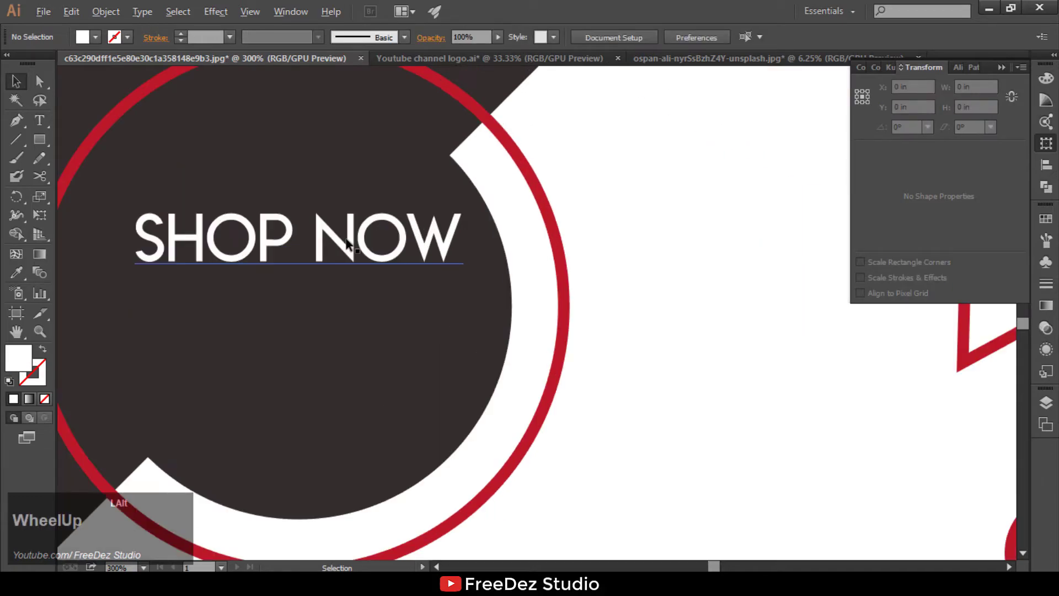
pyautogui.doubleClick(346, 254)
pyautogui.hotkey('ctrl', 'a')
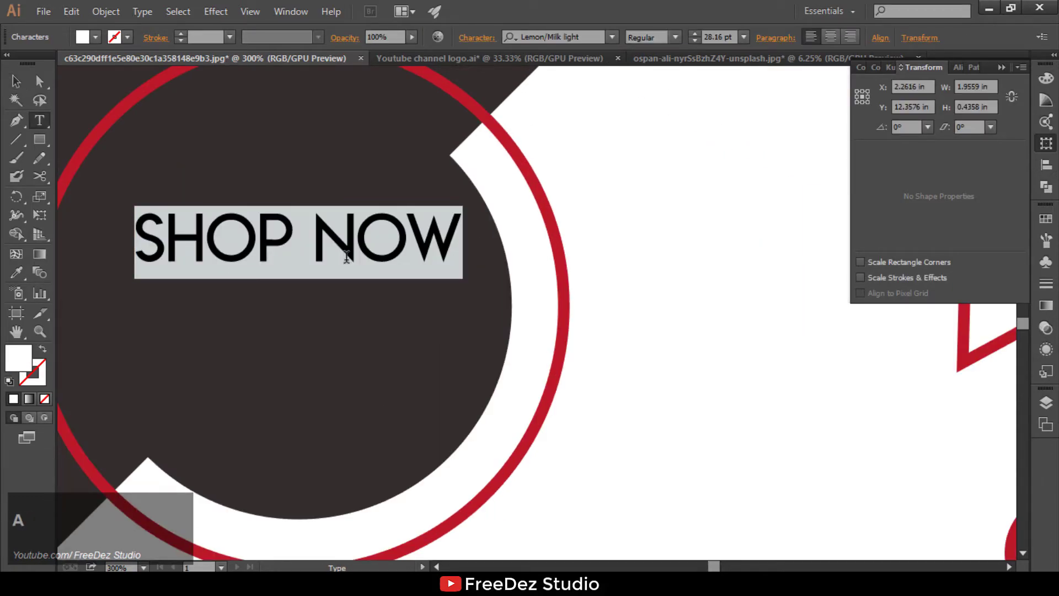
pyautogui.write('50')
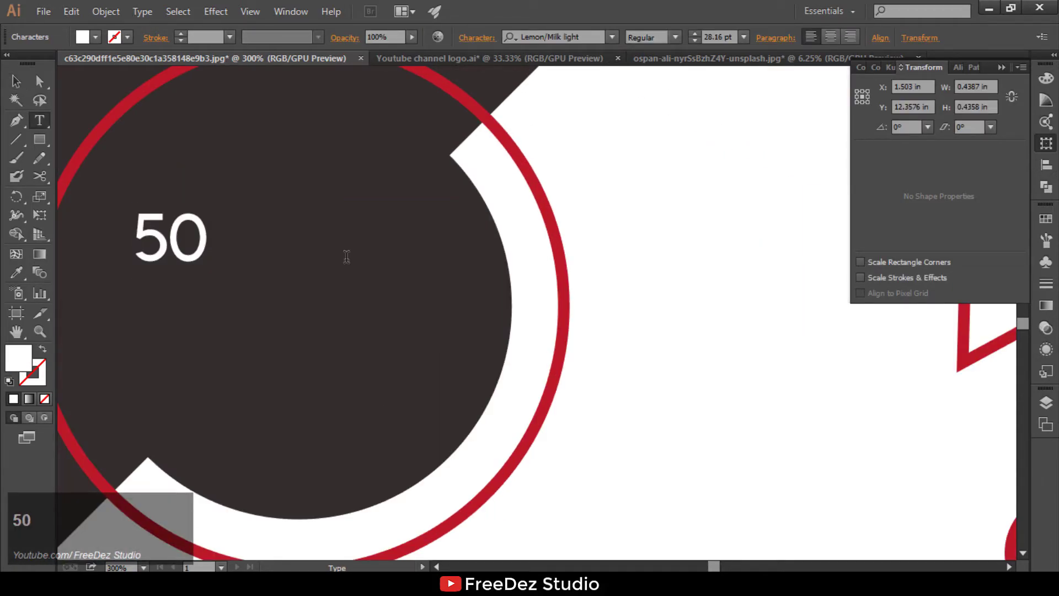
pyautogui.write('%')
pyautogui.click(16, 81)
pyautogui.click(364, 268)
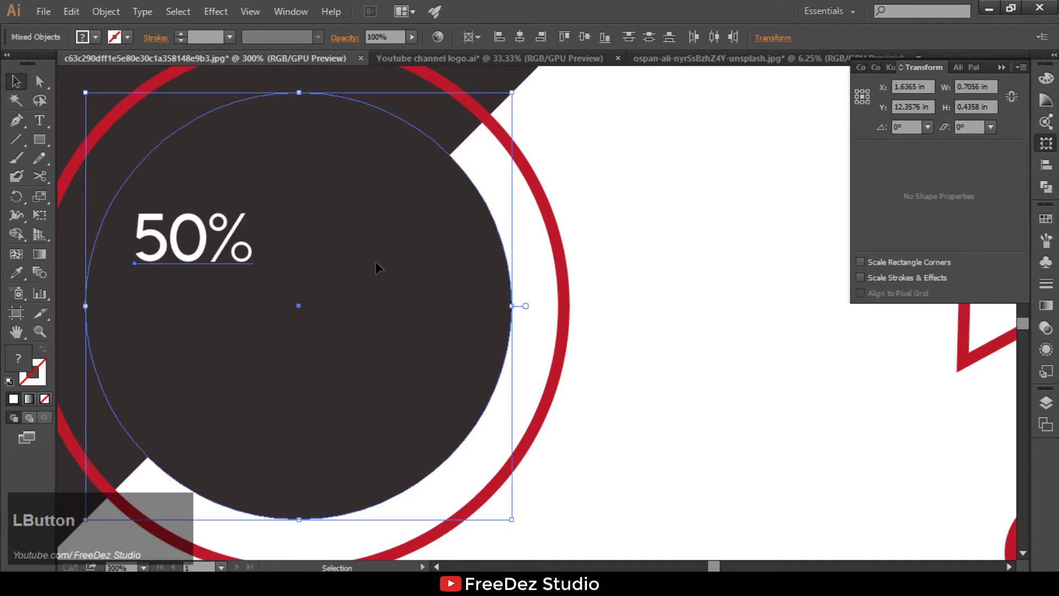
pyautogui.click(520, 37)
pyautogui.click(675, 199)
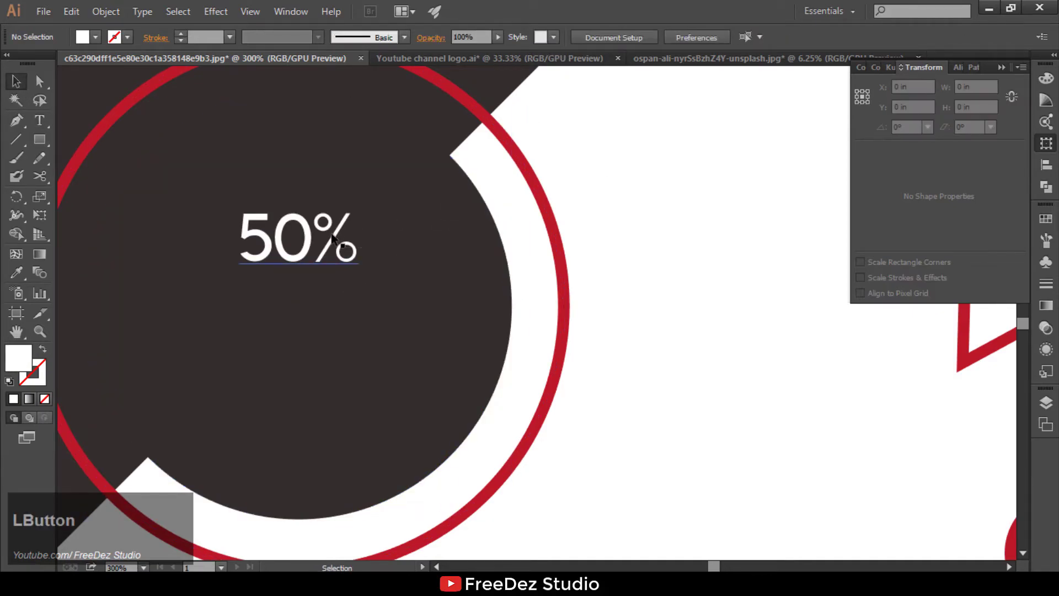
# - Enlarge the 50% text to about 49 pt, and place a copy directly below it reading "OFF"
pyautogui.click(346, 251)
pyautogui.moveTo(359, 282); pyautogui.dragTo(402, 307)
pyautogui.moveTo(317, 262); pyautogui.dragTo(317, 408)
pyautogui.doubleClick(386, 393)
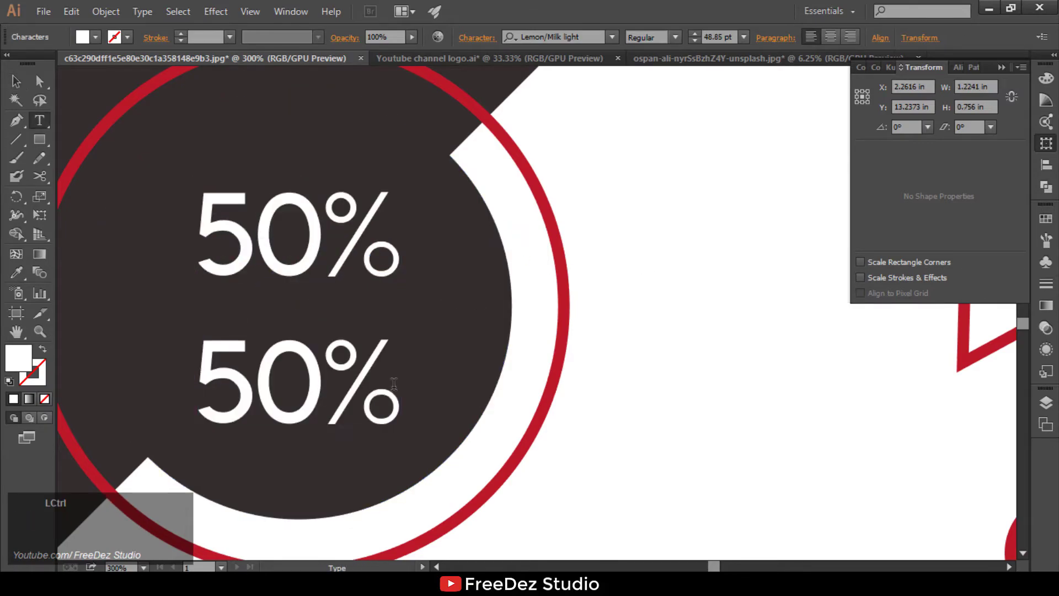
pyautogui.hotkey('ctrl', 'a')
pyautogui.write('OFF')
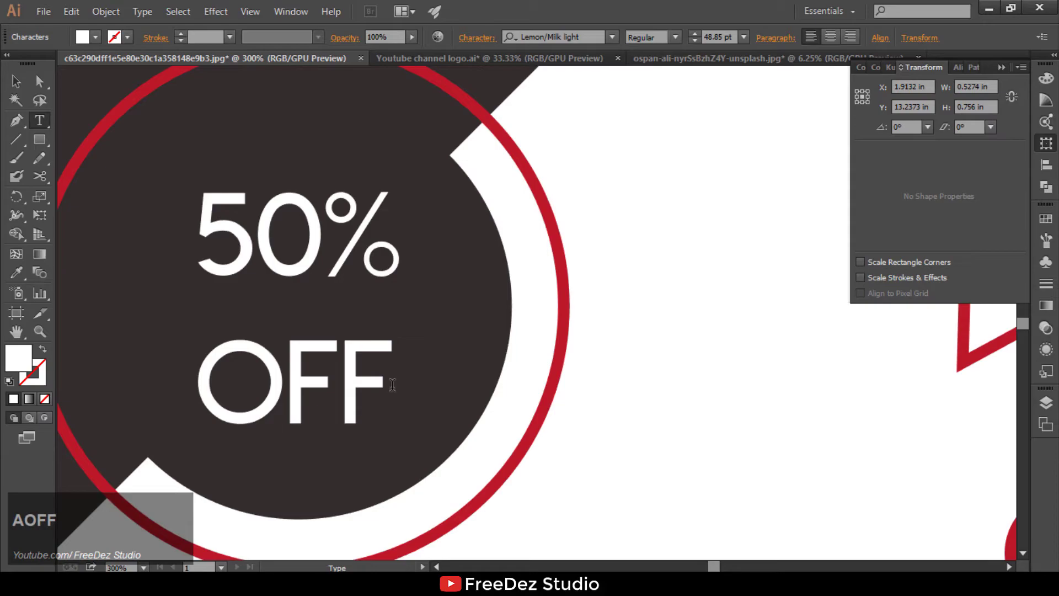
# - Set the font of the lower text in the circle to Lato and re-enter it in capitals as "OFF"
pyautogui.hotkey('ctrl', 'a')
pyautogui.click(612, 38)
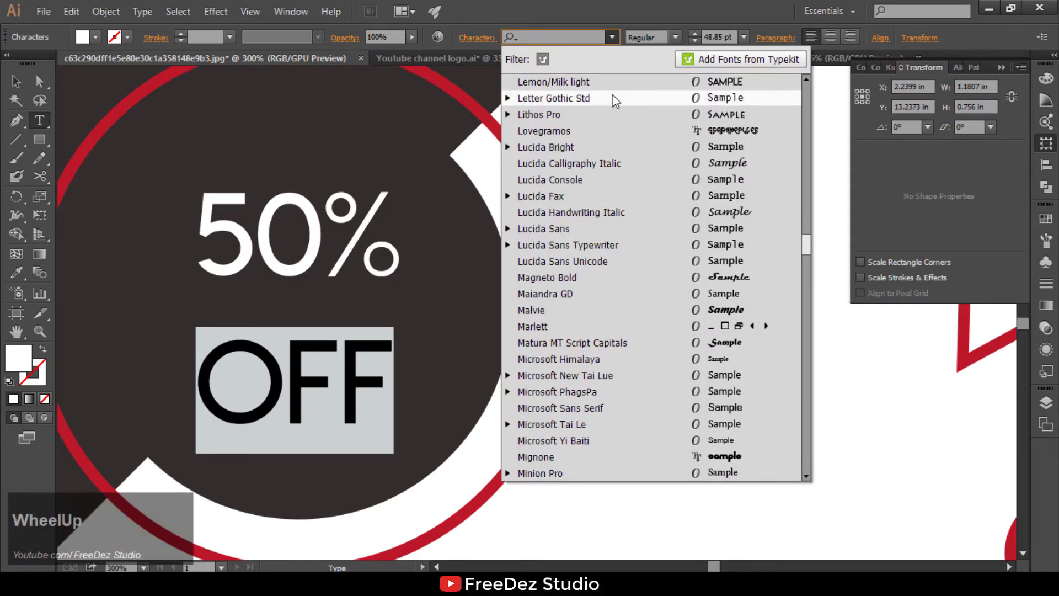
pyautogui.moveTo(806, 249)
pyautogui.mouseDown()
pyautogui.moveTo(808, 239)
pyautogui.moveTo(809, 248)
pyautogui.mouseUp()
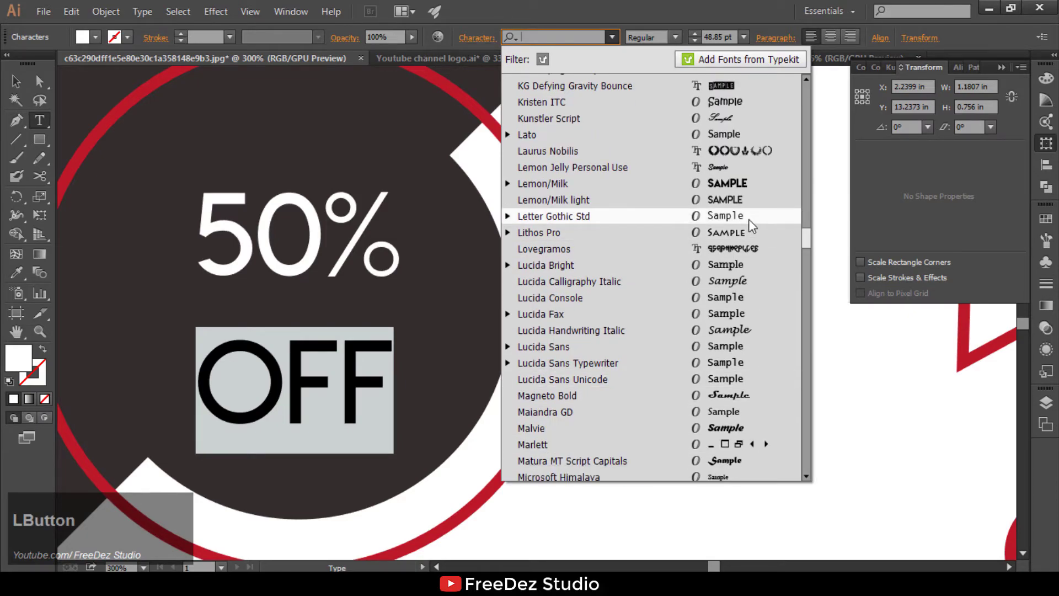
pyautogui.click(728, 135)
pyautogui.click(15, 83)
pyautogui.doubleClick(309, 394)
pyautogui.moveTo(200, 389); pyautogui.dragTo(336, 391)
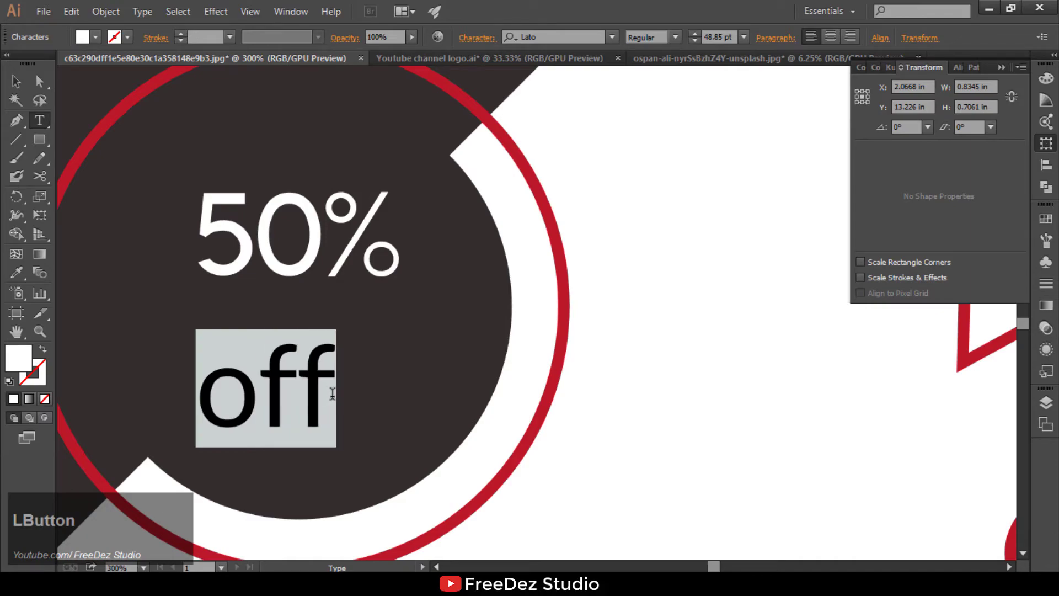
pyautogui.write('OFF')
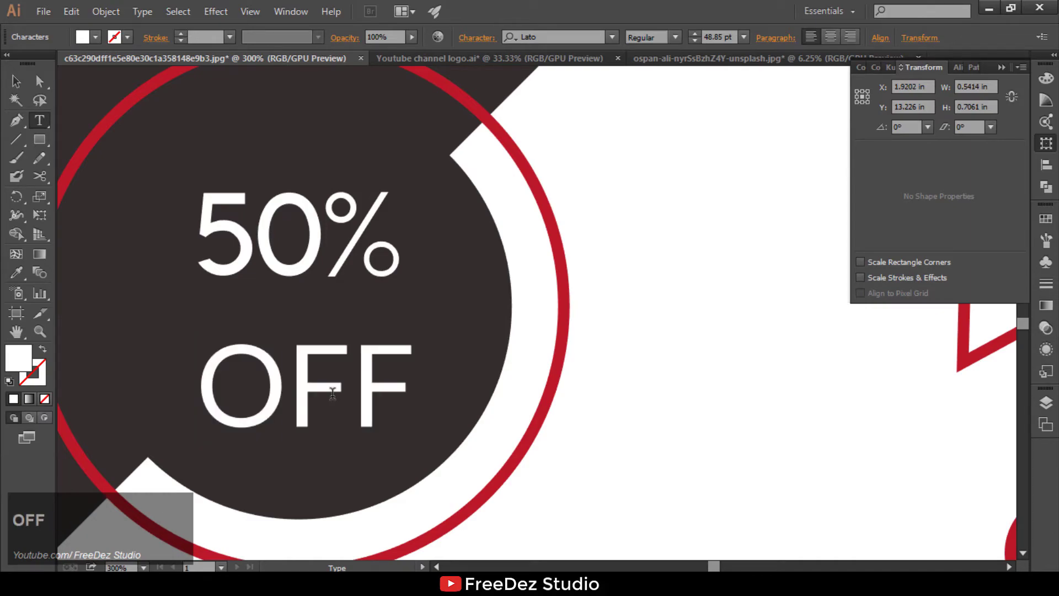
# - Center the OFF text horizontally on the dark badge circle
pyautogui.click(15, 81)
pyautogui.keyDown('shift'); pyautogui.click(326, 262); pyautogui.keyUp('shift')
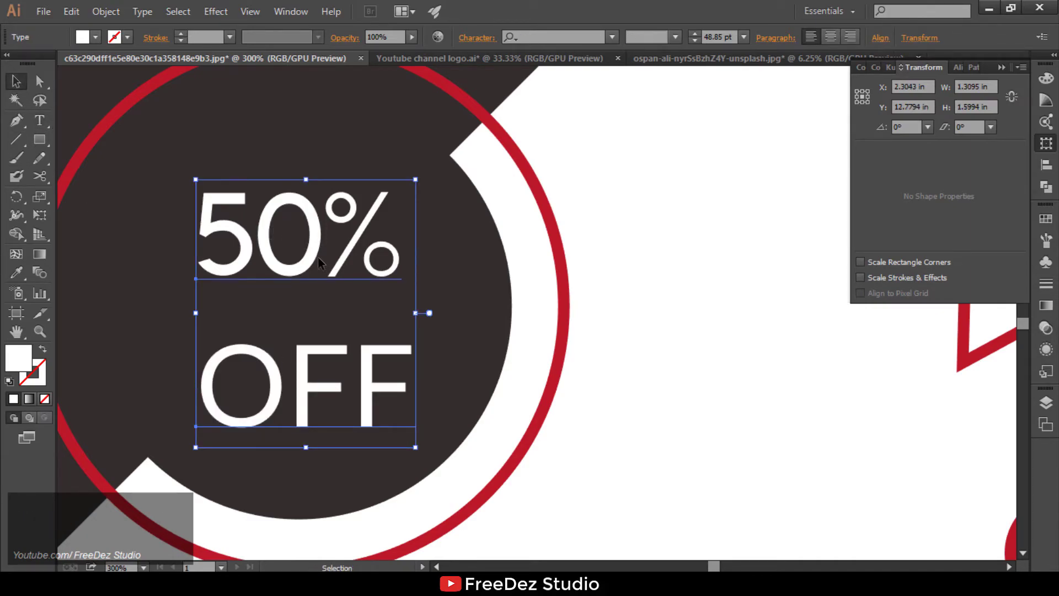
pyautogui.click(318, 263)
pyautogui.click(684, 296)
pyautogui.click(378, 389)
pyautogui.keyDown('shift'); pyautogui.click(481, 318); pyautogui.keyUp('shift')
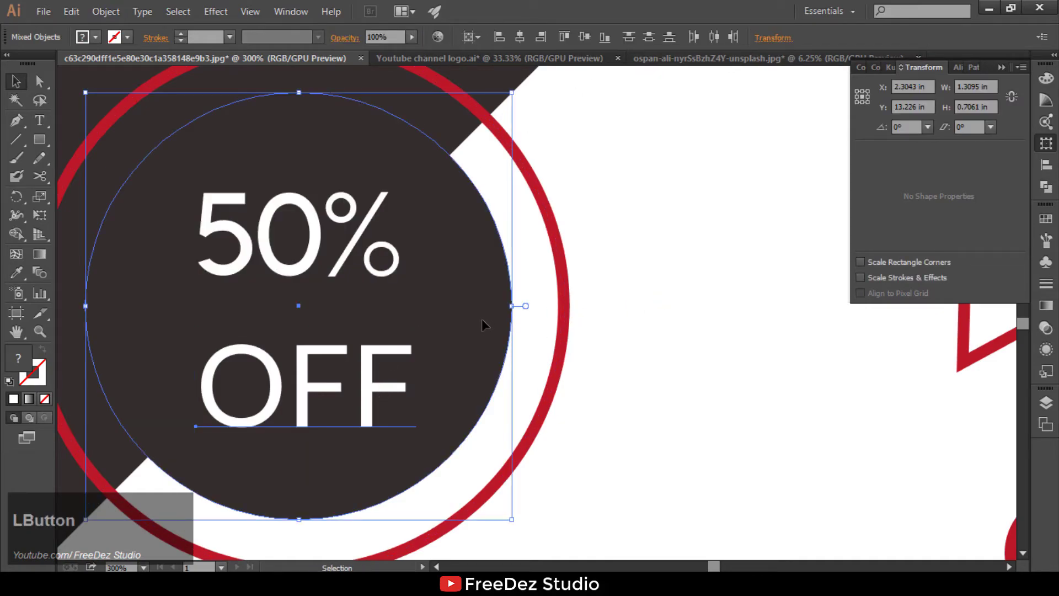
pyautogui.click(480, 319)
pyautogui.click(519, 37)
pyautogui.click(676, 230)
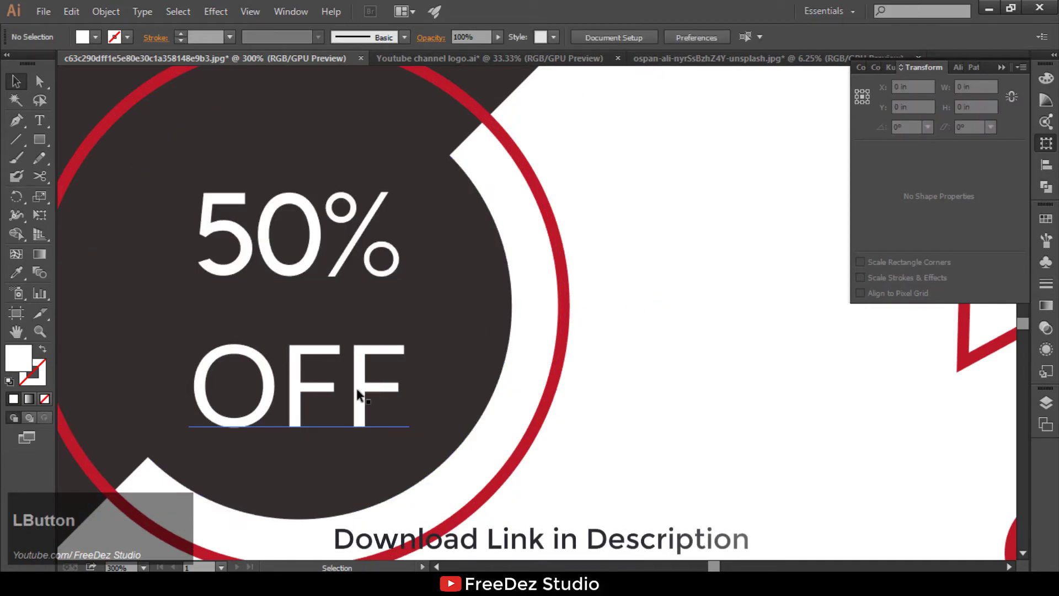
# - Shrink the OFF text, move it closer beneath the 50% text, and enlarge both texts together to fill more of the circle
pyautogui.click(389, 419)
pyautogui.moveTo(410, 448); pyautogui.dragTo(390, 437)
pyautogui.moveTo(318, 392); pyautogui.dragTo(320, 359)
pyautogui.keyDown('shift'); pyautogui.click(326, 262); pyautogui.keyUp('shift')
pyautogui.moveTo(403, 405); pyautogui.dragTo(428, 433)
# - Group the 50% and OFF texts and center the group vertically on the dark circle
pyautogui.hotkey('ctrl', 'g')
pyautogui.keyDown('shift'); pyautogui.click(475, 341); pyautogui.keyUp('shift')
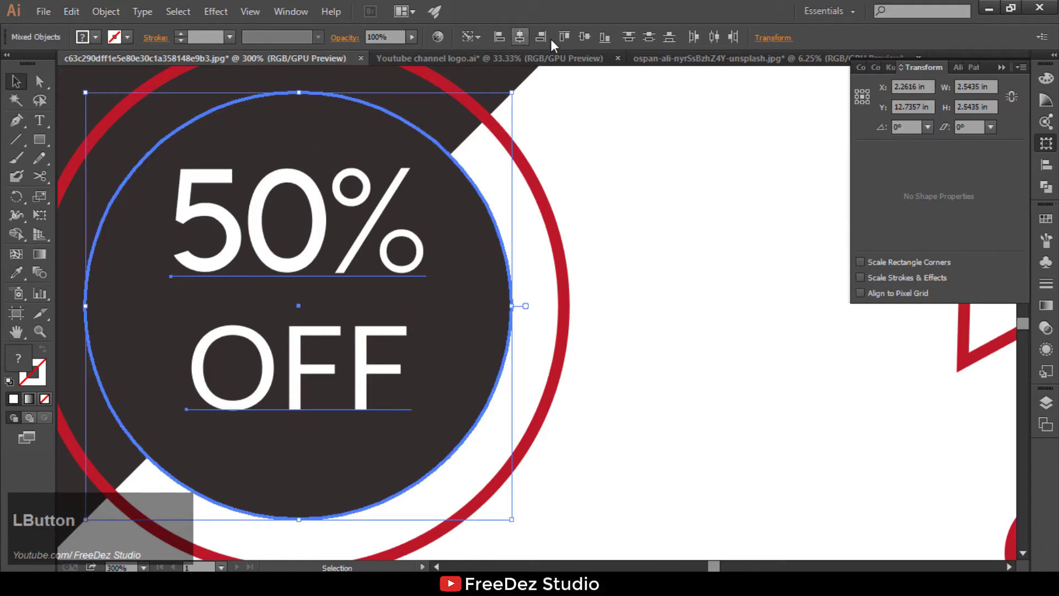
pyautogui.click(585, 37)
pyautogui.click(681, 206)
pyautogui.scroll(-4, 414, 246)
pyautogui.scroll(-2, 410, 365)
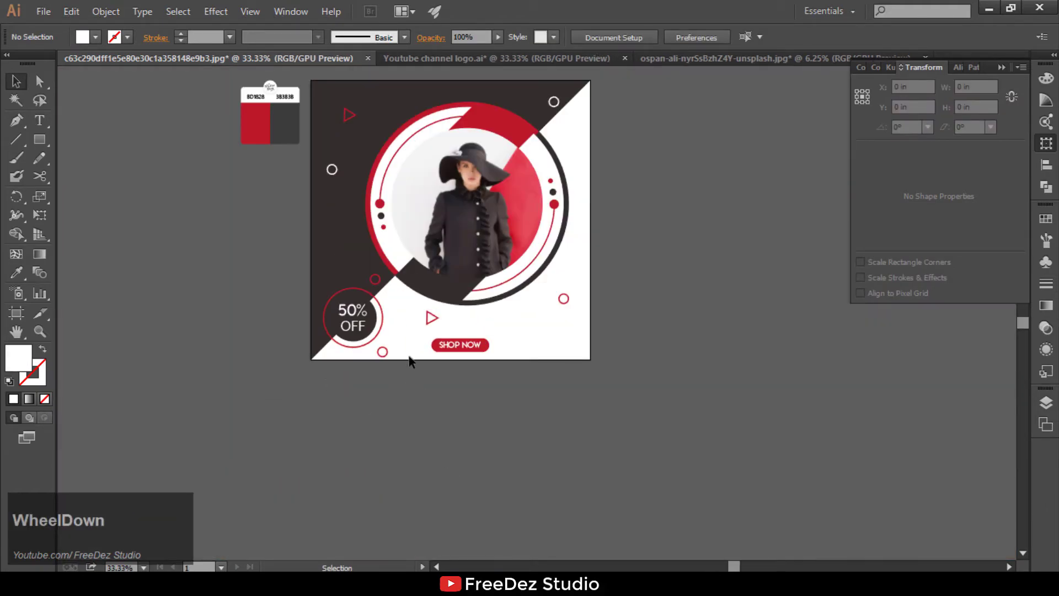
# - Start a Drop Shadow effect on the dark badge circle with preview on, and set its opacity to 51%
pyautogui.scroll(3, 410, 364)
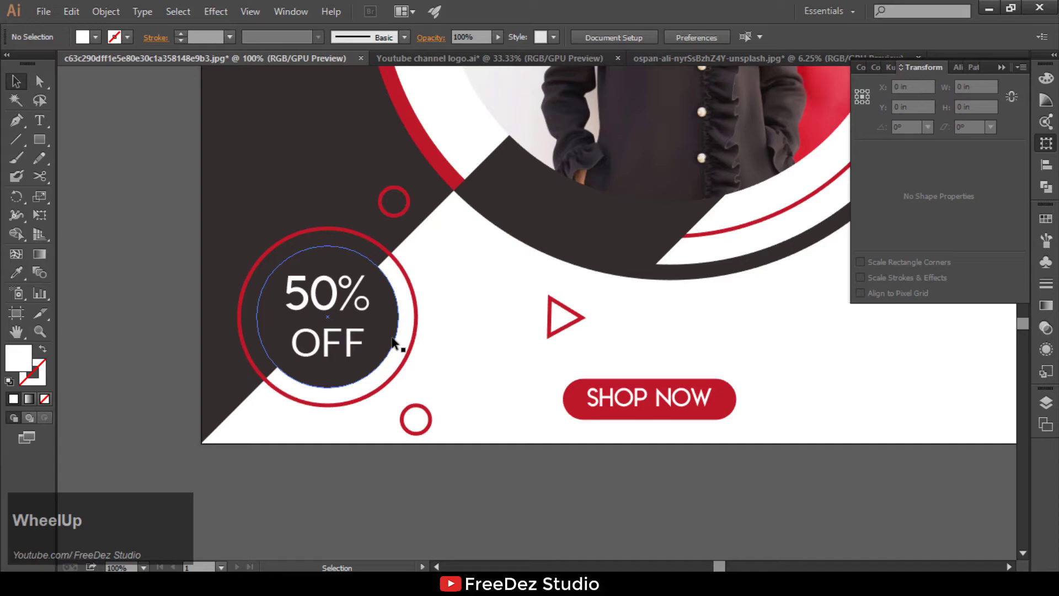
pyautogui.click(392, 343)
pyautogui.click(215, 11)
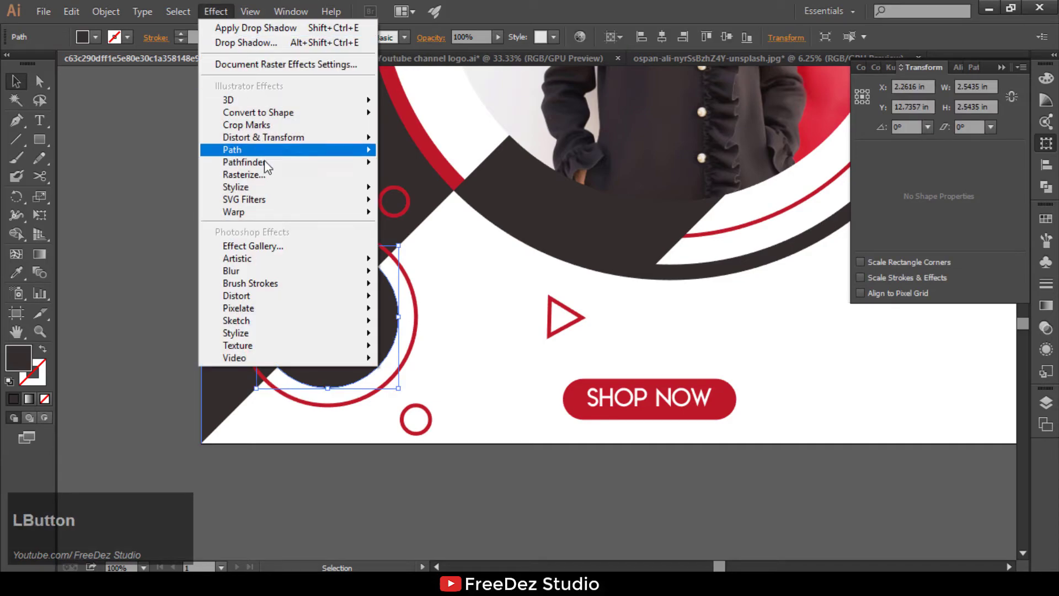
pyautogui.moveTo(350, 188)
pyautogui.click(432, 190)
pyautogui.click(751, 299)
pyautogui.moveTo(834, 173); pyautogui.dragTo(793, 171)
pyautogui.press('Up')
pyautogui.press('Up')
pyautogui.press('Up')
pyautogui.press('Up')
pyautogui.press('Up')
pyautogui.press('Up')
pyautogui.press('Up')
pyautogui.press('Up')
pyautogui.press('Up')
pyautogui.press('Up')
pyautogui.press('Up')
pyautogui.press('Up')
pyautogui.press('Up')
pyautogui.press('Up')
pyautogui.press('Up')
pyautogui.press('Up')
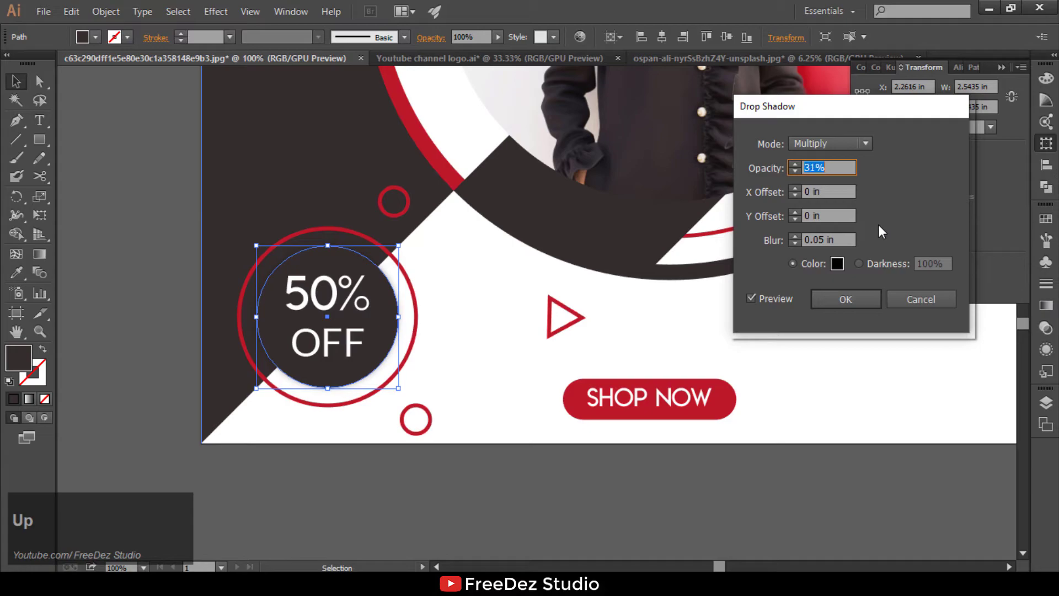
pyautogui.press('Up')
pyautogui.press('Up')
pyautogui.press('Up')
pyautogui.press('Up')
pyautogui.press('Up')
pyautogui.press('Up')
pyautogui.press('Up')
pyautogui.press('Up')
# - Set the badge circle shadow's blur to 0.06 in and its opacity to 70%, and apply the effect
pyautogui.click(844, 192)
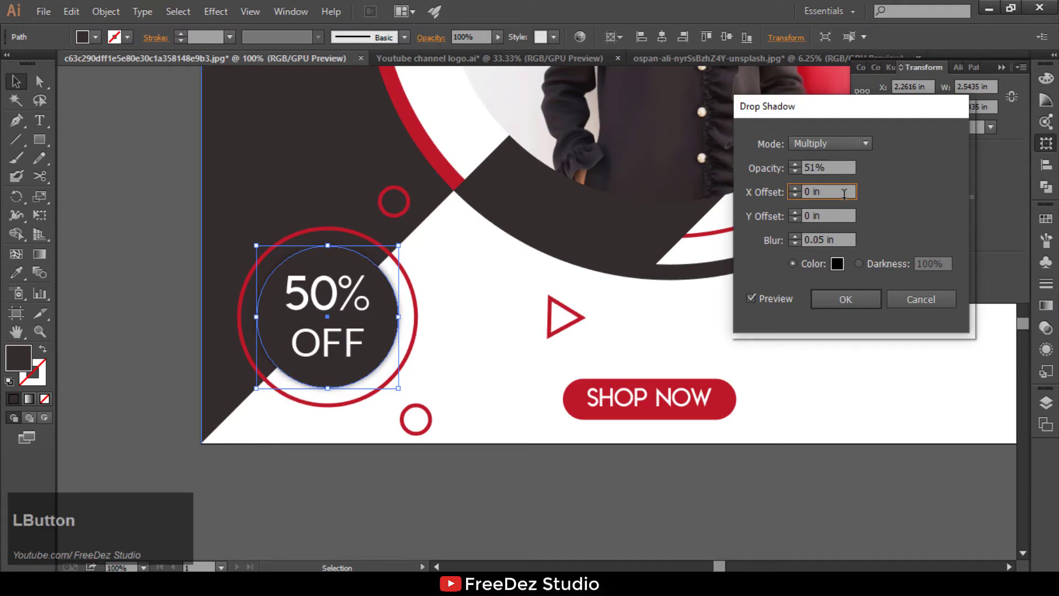
pyautogui.click(844, 238)
pyautogui.press('Up')
pyautogui.press('Up')
pyautogui.press('Down')
pyautogui.press('Down')
pyautogui.press('Up')
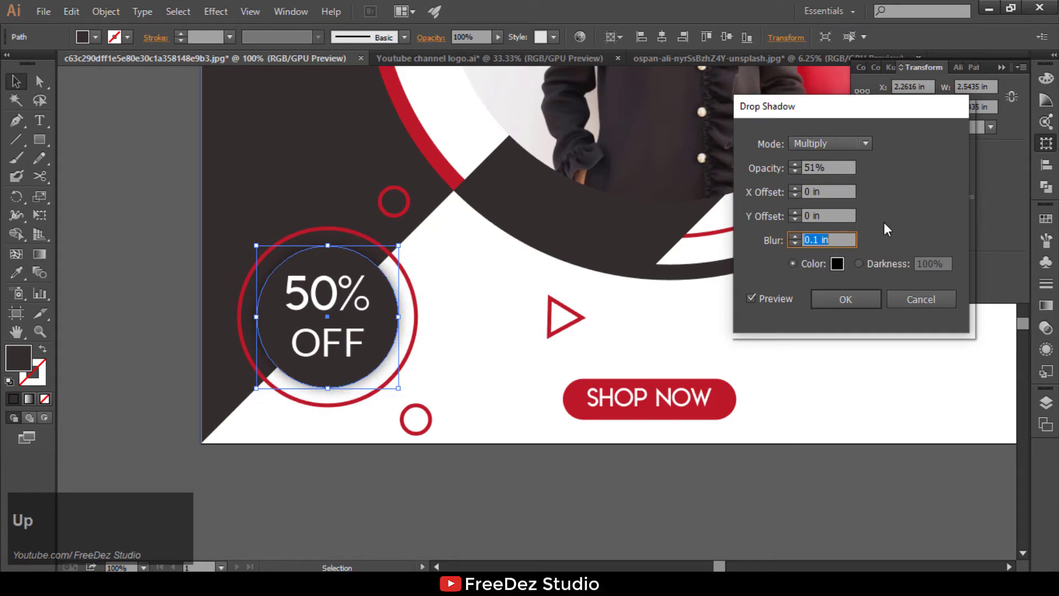
pyautogui.press('Down')
pyautogui.click(842, 167)
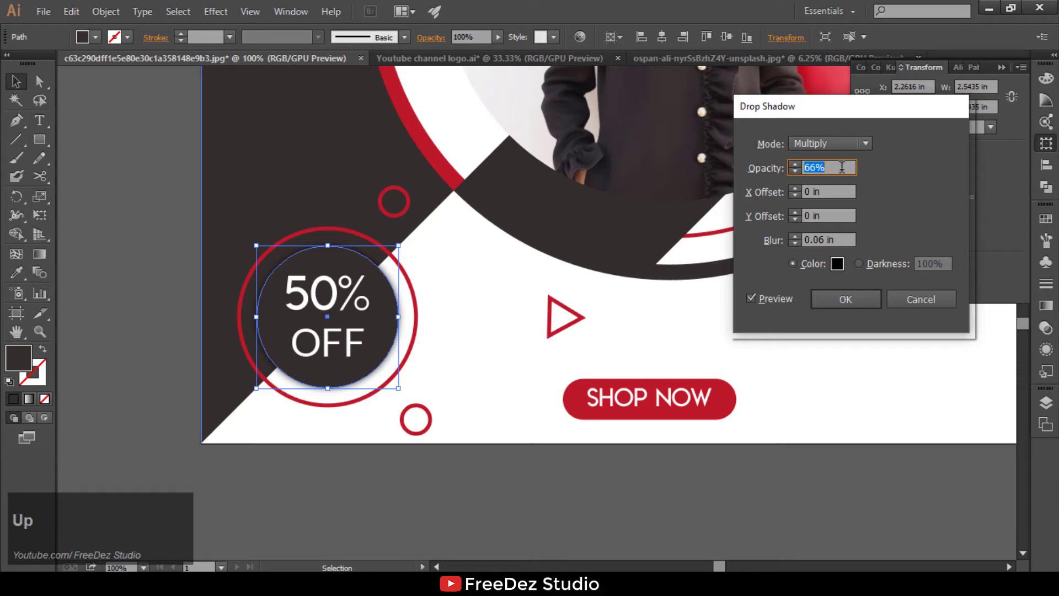
pyautogui.click(848, 300)
pyautogui.click(712, 524)
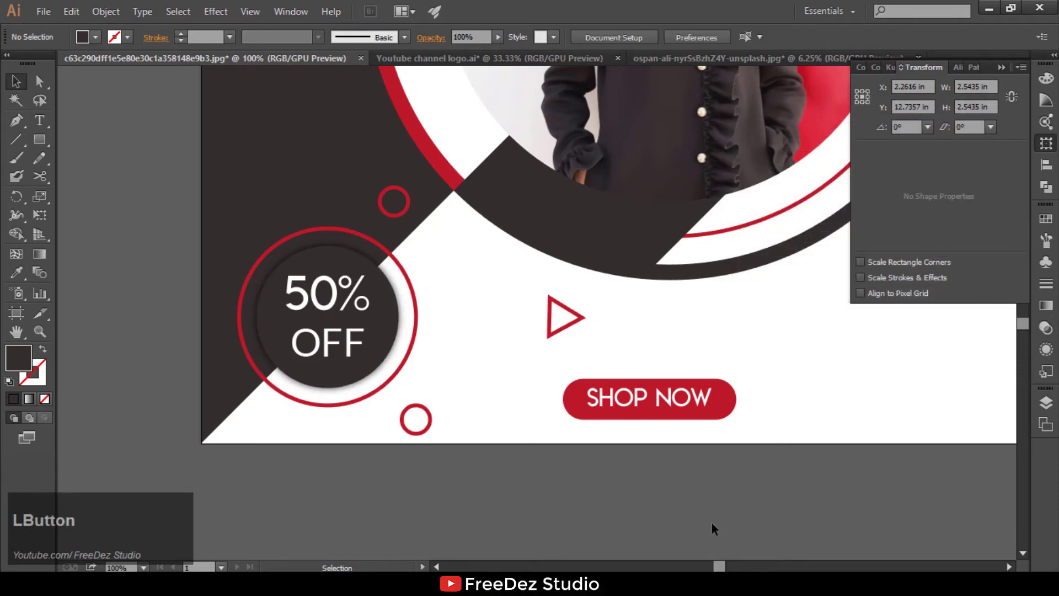
# - Add a Multiply drop shadow to the circular photo with 70% opacity, zero offsets and 0.06 in blur
pyautogui.scroll(-1, 460, 308)
pyautogui.scroll(-1, 391, 405)
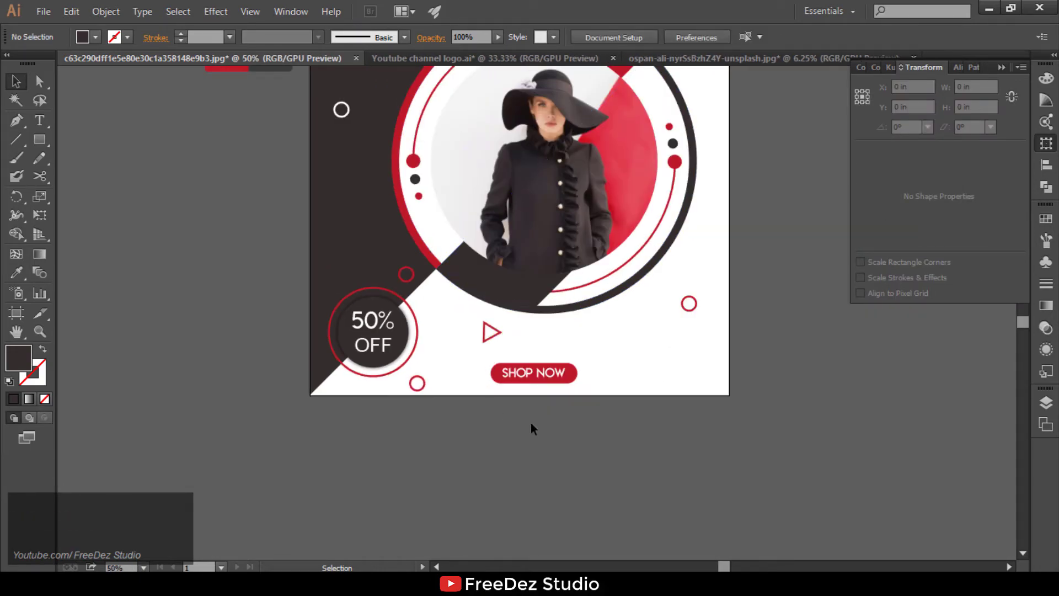
pyautogui.scroll(-1, 369, 325)
pyautogui.scroll(1, 438, 107)
pyautogui.click(450, 201)
pyautogui.click(250, 11)
pyautogui.moveTo(227, 10)
pyautogui.moveTo(309, 187)
pyautogui.click(422, 190)
pyautogui.click(767, 297)
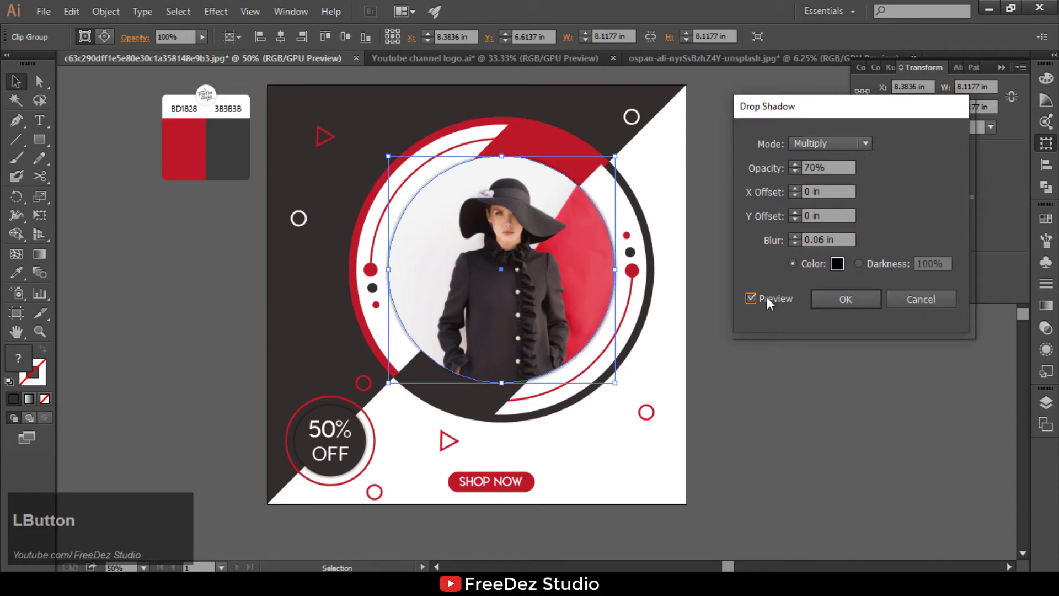
pyautogui.click(843, 302)
pyautogui.click(759, 442)
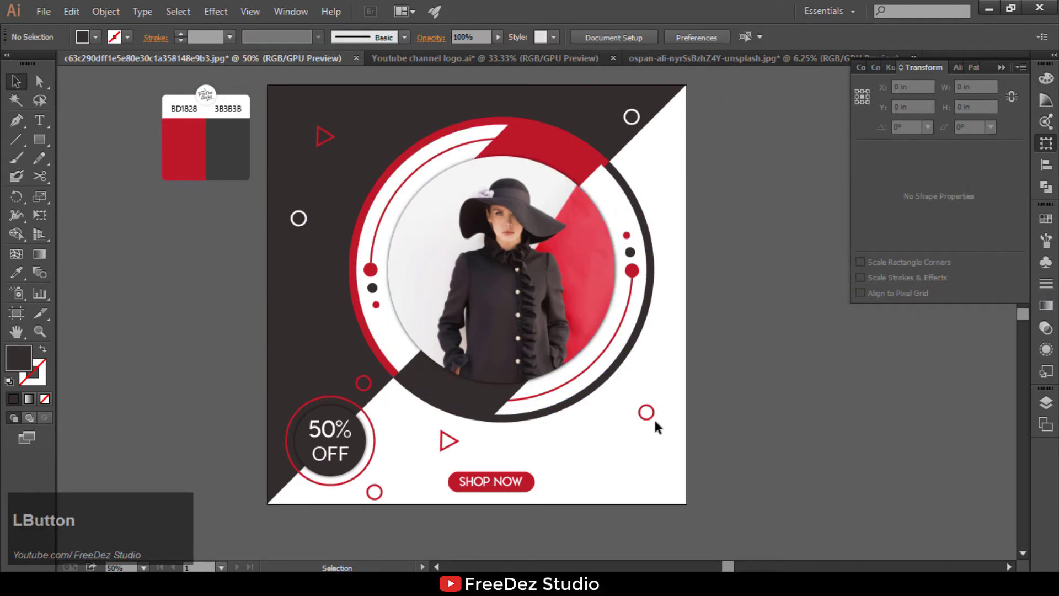
# - Add a drop shadow with the same settings to the dark half circle behind the photo
pyautogui.hscroll(2, 589, 381)
pyautogui.scroll(1, 611, 183)
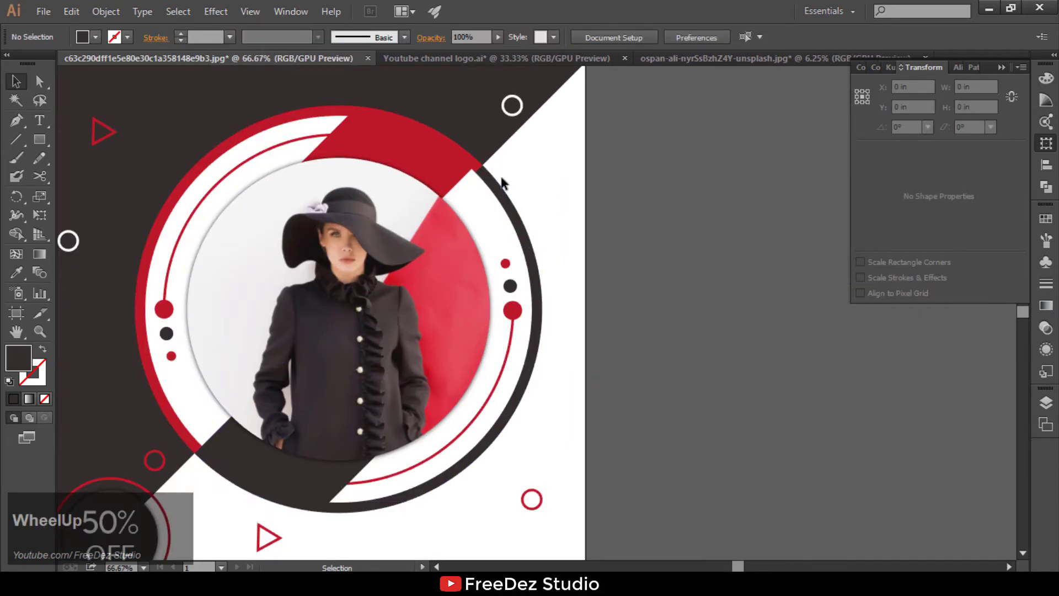
pyautogui.click(491, 177)
pyautogui.click(283, 10)
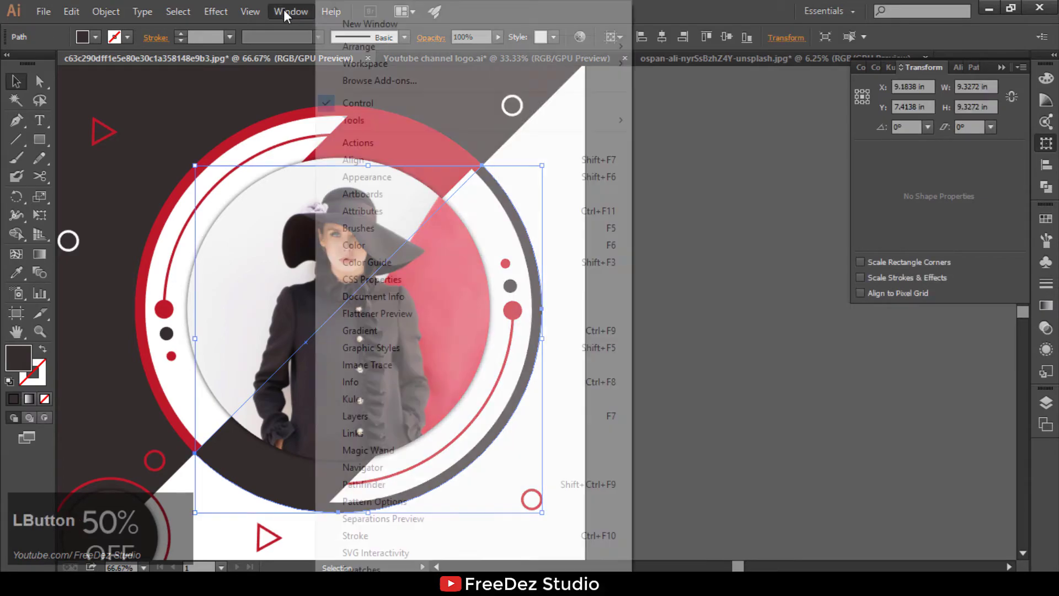
pyautogui.moveTo(216, 11)
pyautogui.moveTo(236, 187)
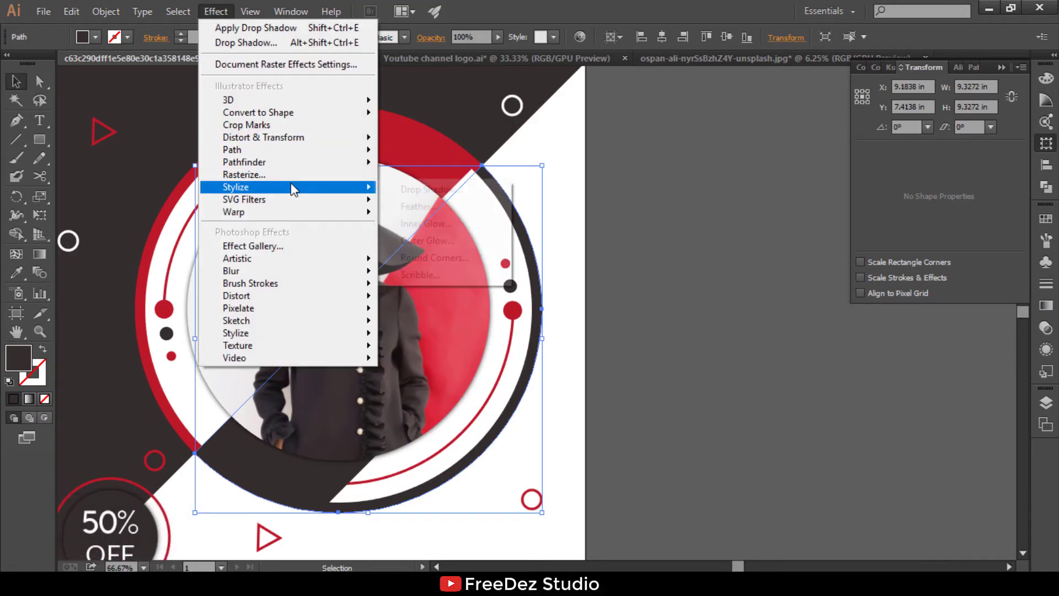
pyautogui.click(412, 191)
pyautogui.click(834, 299)
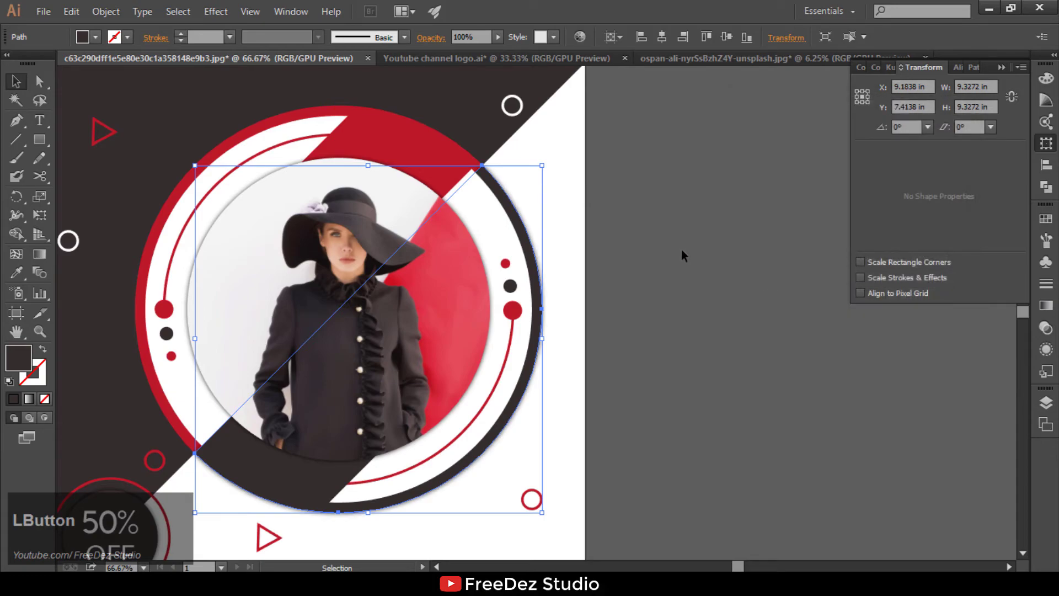
pyautogui.click(681, 250)
# - Add a drop shadow with the same settings to the red ring around the 50% OFF badge
pyautogui.scroll(-1, 681, 250)
pyautogui.click(377, 332)
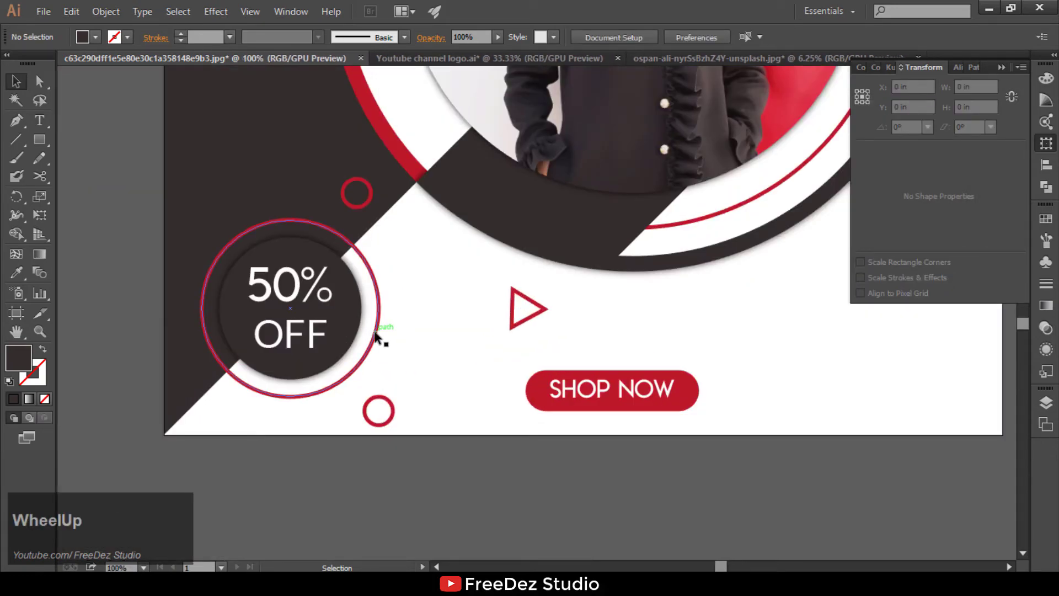
pyautogui.click(227, 11)
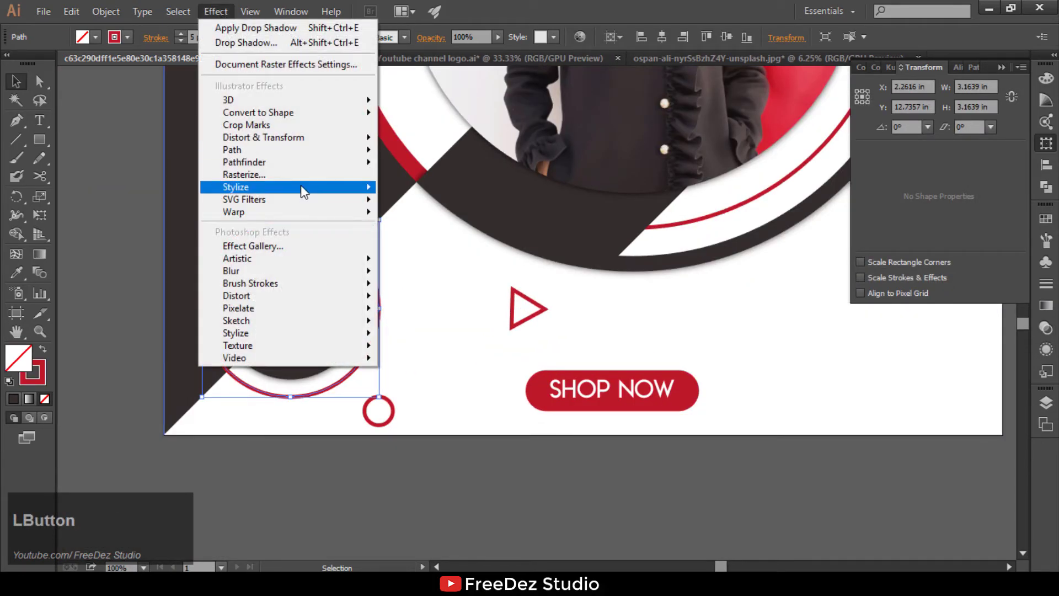
pyautogui.moveTo(300, 184)
pyautogui.click(452, 189)
pyautogui.click(855, 298)
pyautogui.click(538, 498)
# - Draw a thin horizontal rectangle about 0.91 by 0.05 in on the dark area left of the photo and fill it white
pyautogui.scroll(-2, 384, 339)
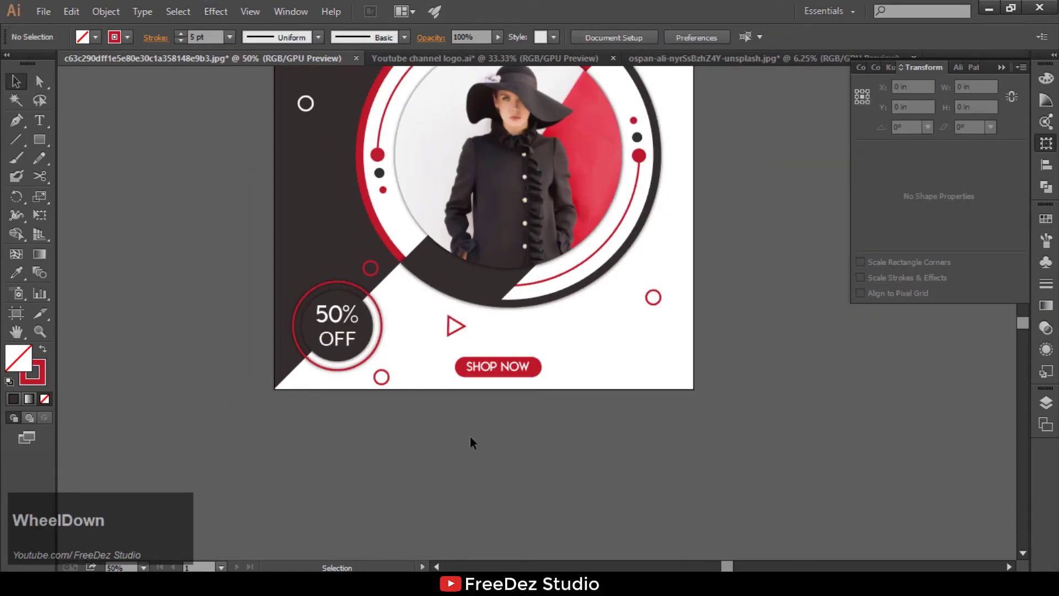
pyautogui.scroll(-1, 386, 331)
pyautogui.scroll(2, 359, 271)
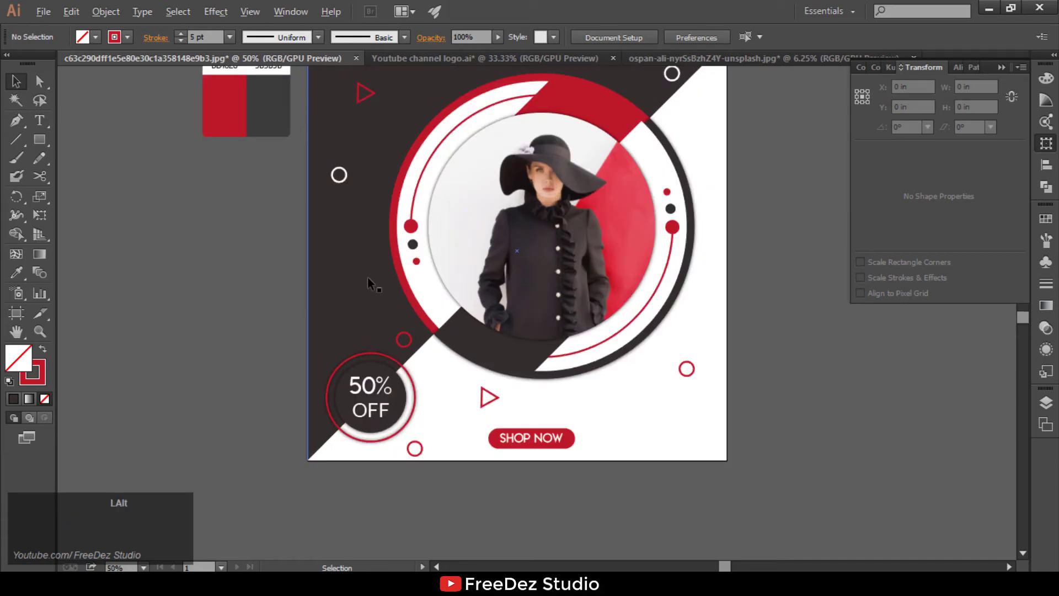
pyautogui.moveTo(40, 140); pyautogui.dragTo(91, 138)
pyautogui.scroll(3, 321, 249)
pyautogui.moveTo(286, 228); pyautogui.dragTo(363, 232)
pyautogui.click(43, 349)
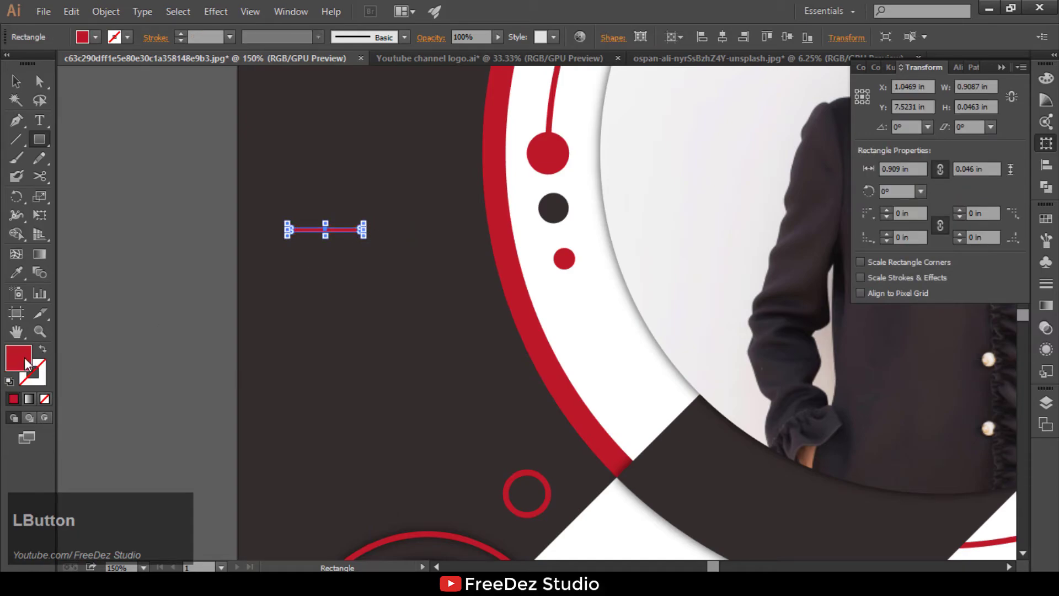
pyautogui.doubleClick(18, 358)
pyautogui.click(497, 233)
pyautogui.click(865, 237)
pyautogui.click(15, 81)
pyautogui.click(135, 210)
# - Move the white line up about 0.44 in, shorten it to about 0.83 in, and place a copy just below it
pyautogui.scroll(-4, 313, 285)
pyautogui.scroll(3, 325, 279)
pyautogui.moveTo(331, 272); pyautogui.dragTo(335, 247)
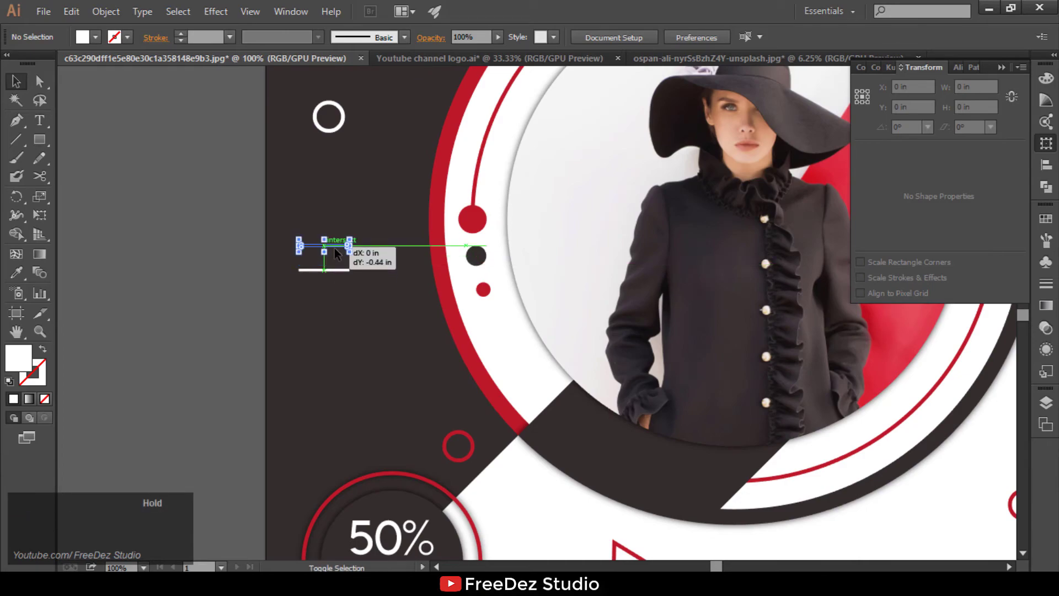
pyautogui.scroll(2, 334, 247)
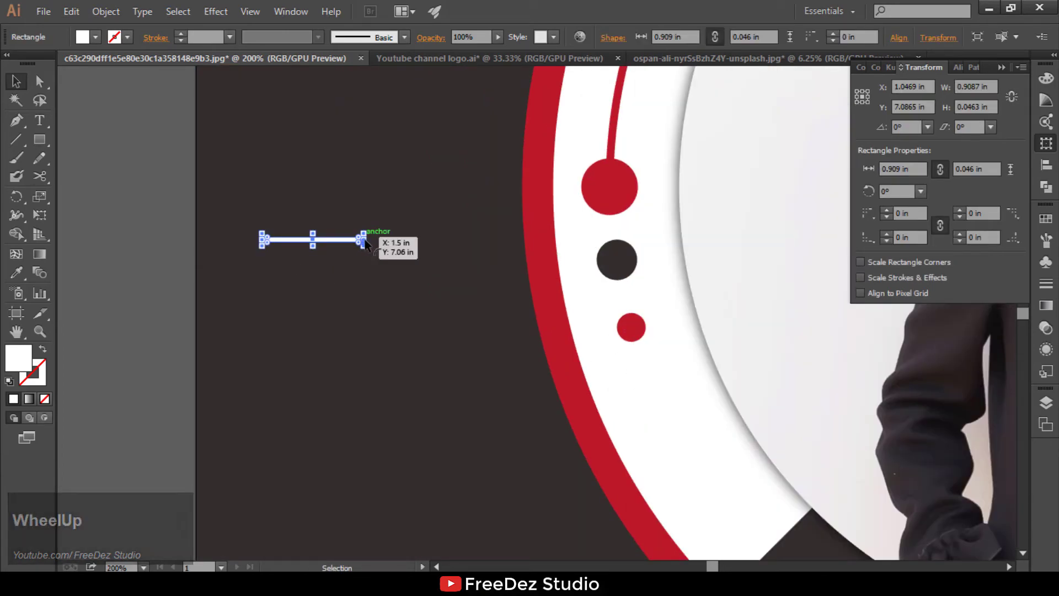
pyautogui.moveTo(363, 239); pyautogui.dragTo(327, 254)
pyautogui.scroll(2, 327, 254)
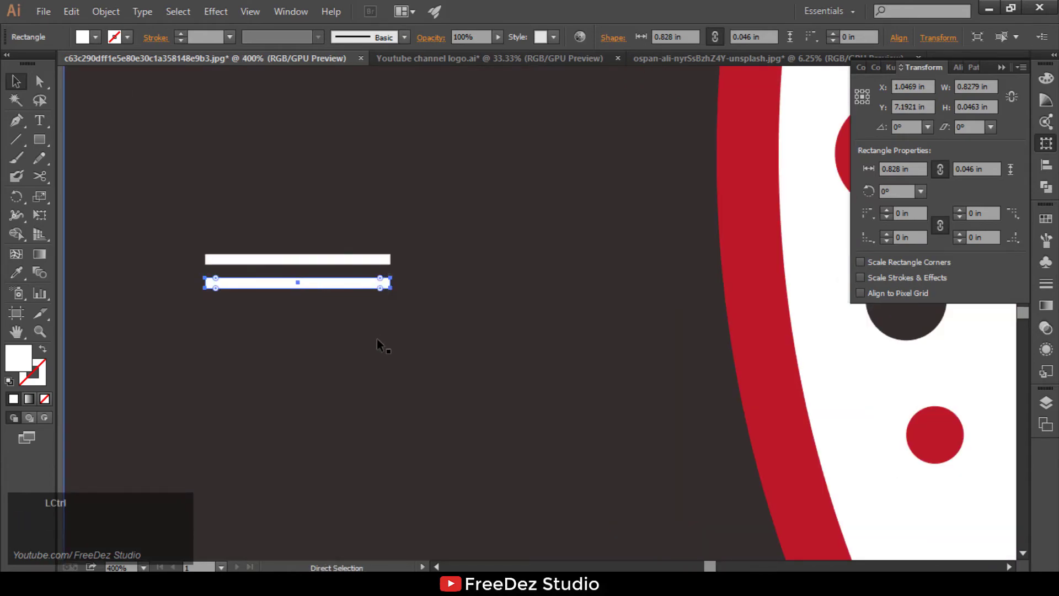
# - Repeat the line duplication downward to build an evenly spaced stack of 16 white stripes
pyautogui.hotkey('ctrl', 'd')
pyautogui.hotkey('ctrl', 'd')
pyautogui.hotkey('ctrl', 'd')
pyautogui.hotkey('ctrl', 'd')
pyautogui.hotkey('ctrl', 'd')
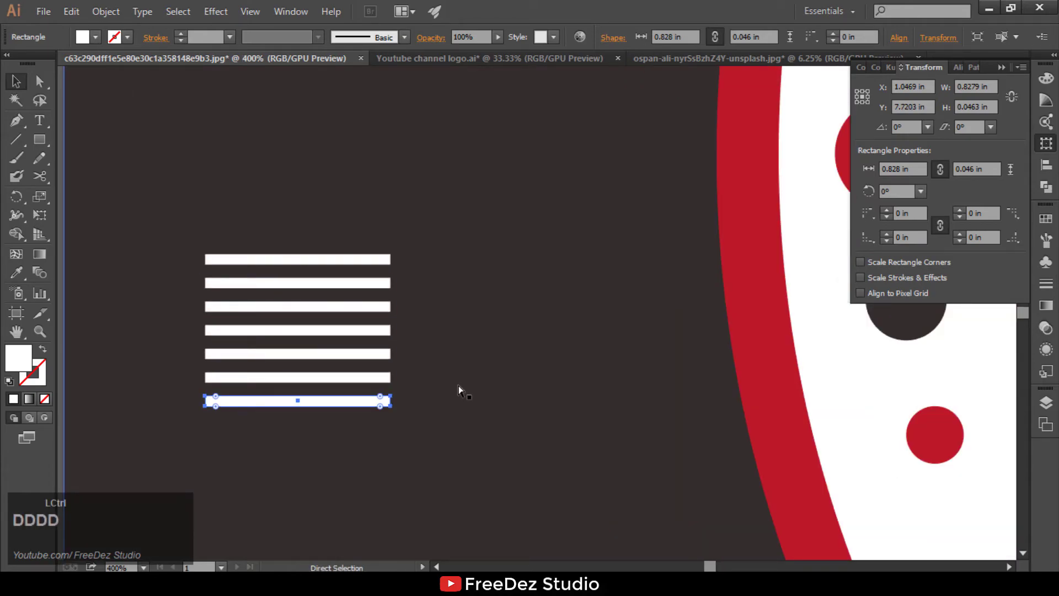
pyautogui.hotkey('ctrl', 'd')
pyautogui.hotkey('ctrl', 'd')
pyautogui.hotkey('ctrl', 'd')
pyautogui.hotkey('ctrl', 'd')
pyautogui.hotkey('ctrl', 'd')
pyautogui.hotkey('ctrl', 'd')
pyautogui.keyDown('alt'); pyautogui.scroll(-2, 439, 239); pyautogui.keyUp('alt')
pyautogui.keyDown('alt'); pyautogui.scroll(-4, 439, 239); pyautogui.keyUp('alt')
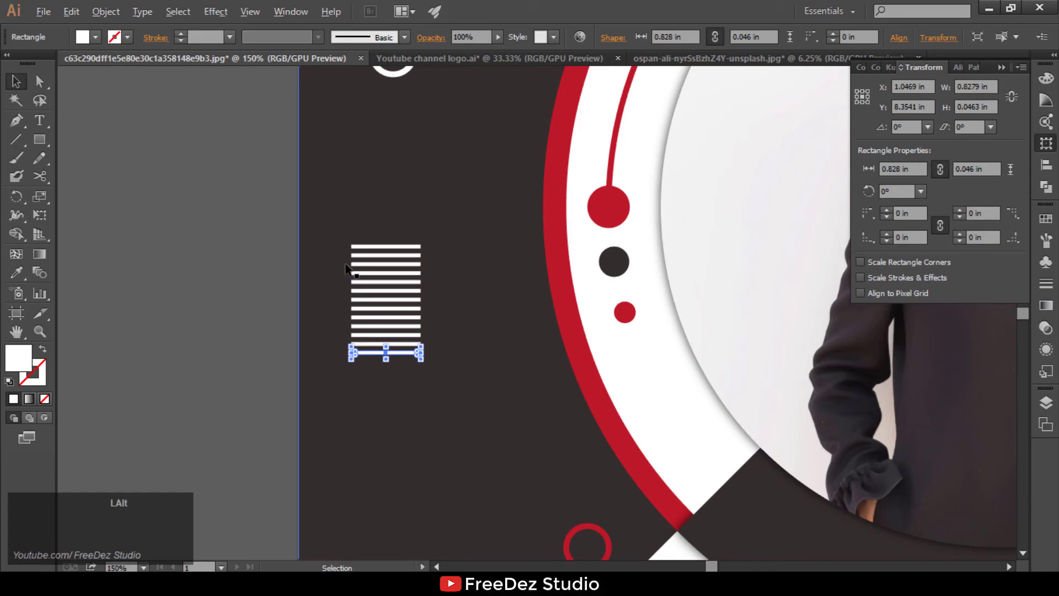
pyautogui.hotkey('ctrl', 'd')
pyautogui.hotkey('ctrl', 'd')
pyautogui.hotkey('ctrl', 'd')
# - Select all the stripes without the dark background and recolor them with the red sampled from the large ring
pyautogui.click(234, 316)
pyautogui.keyDown('alt'); pyautogui.scroll(1, 372, 300); pyautogui.keyUp('alt')
pyautogui.moveTo(213, 206); pyautogui.dragTo(430, 358)
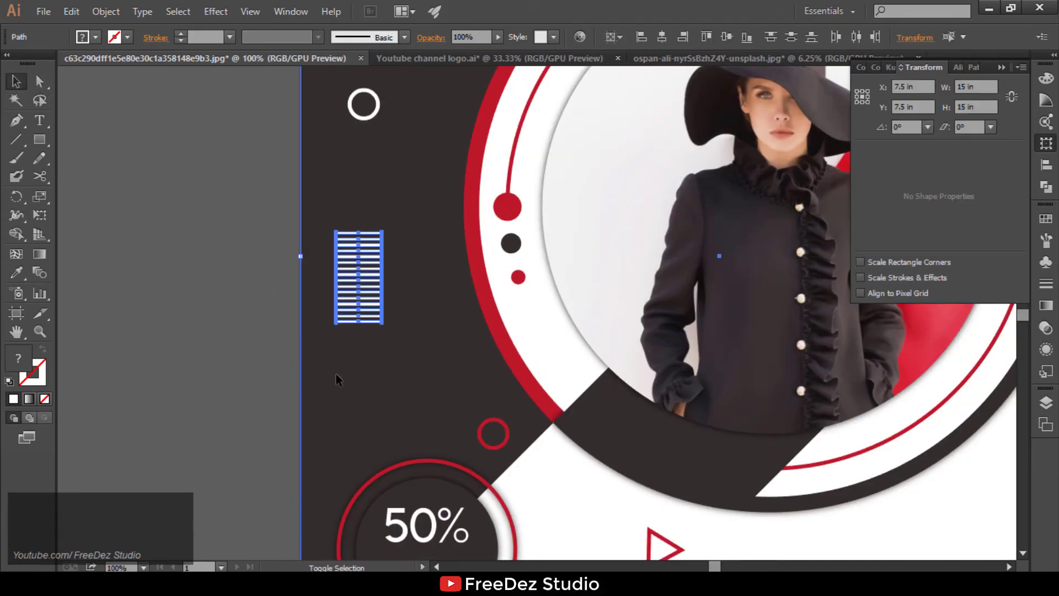
pyautogui.keyDown('shift'); pyautogui.click(336, 374); pyautogui.keyUp('shift')
pyautogui.click(16, 272)
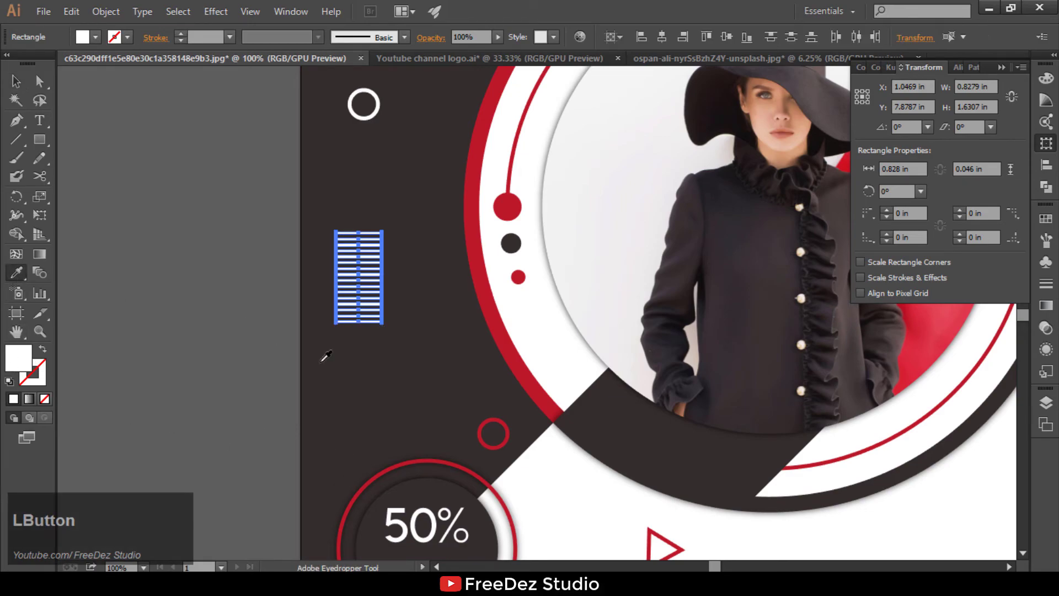
pyautogui.click(515, 364)
pyautogui.click(16, 81)
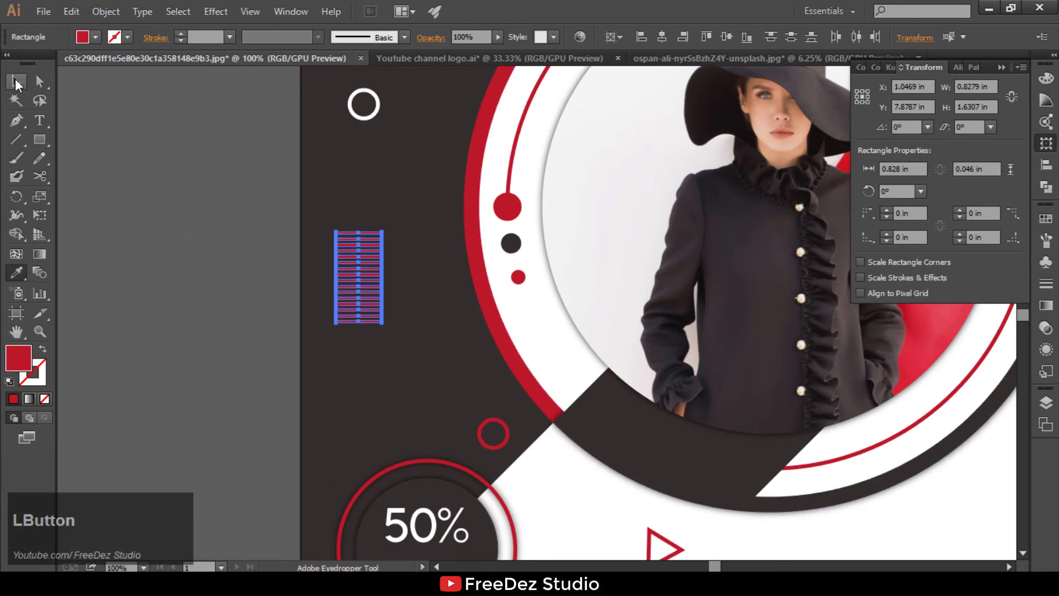
pyautogui.click(284, 298)
# - Draw a tiny circle about 0.09 in wide on the dark background, below and left of the red triangle
pyautogui.keyDown('alt'); pyautogui.scroll(-3, 284, 331); pyautogui.keyUp('alt')
pyautogui.keyDown('alt'); pyautogui.scroll(1, 292, 280); pyautogui.keyUp('alt')
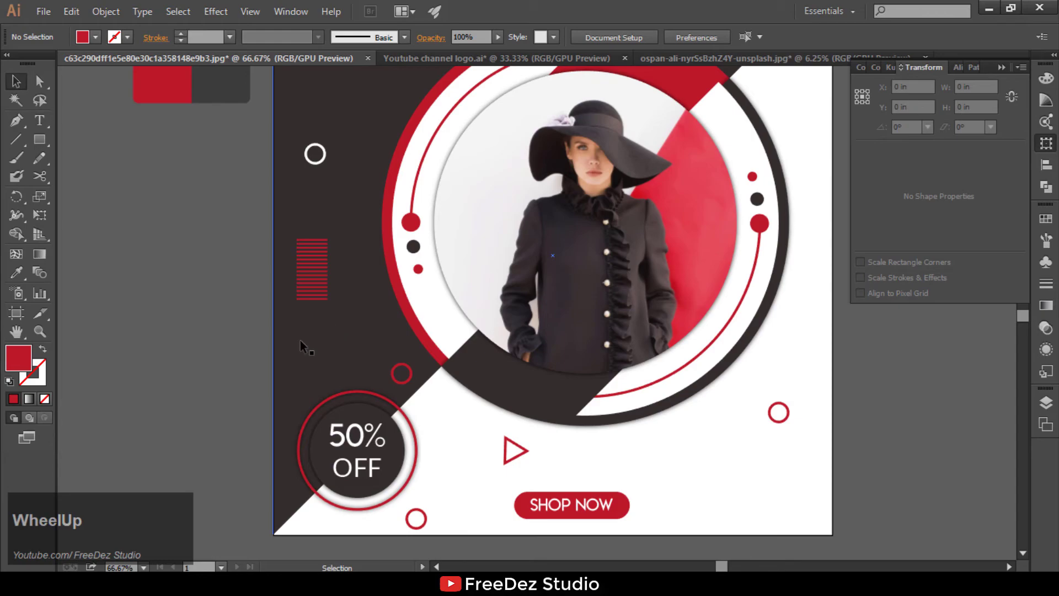
pyautogui.keyDown('alt'); pyautogui.scroll(-1, 307, 342); pyautogui.keyUp('alt')
pyautogui.keyDown('alt'); pyautogui.scroll(1, 306, 293); pyautogui.keyUp('alt')
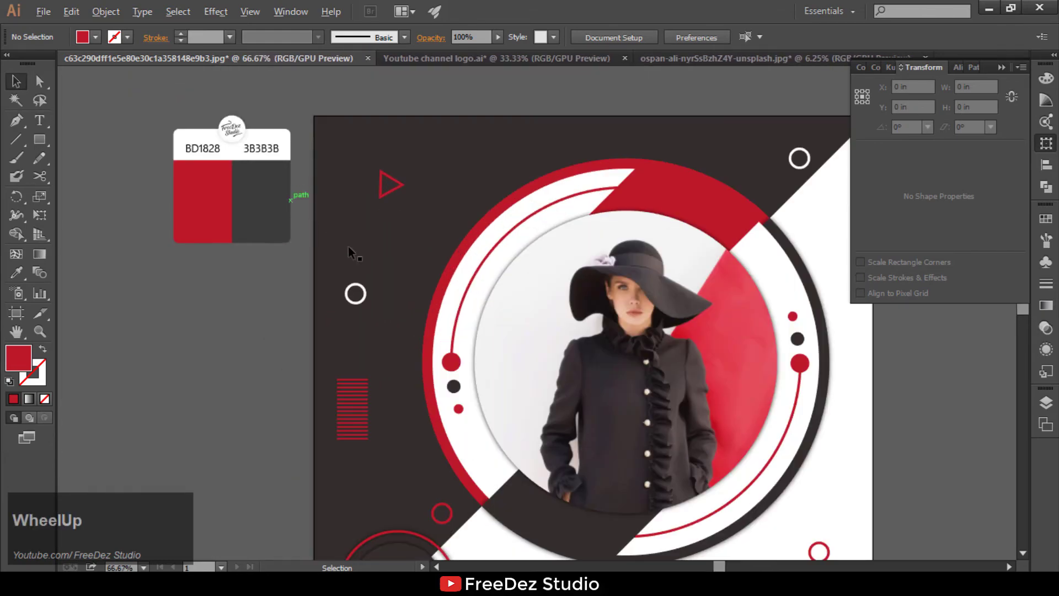
pyautogui.scroll(1, 325, 181)
pyautogui.moveTo(39, 139); pyautogui.dragTo(112, 177)
pyautogui.scroll(2, 348, 214)
pyautogui.moveTo(296, 212); pyautogui.dragTo(299, 214)
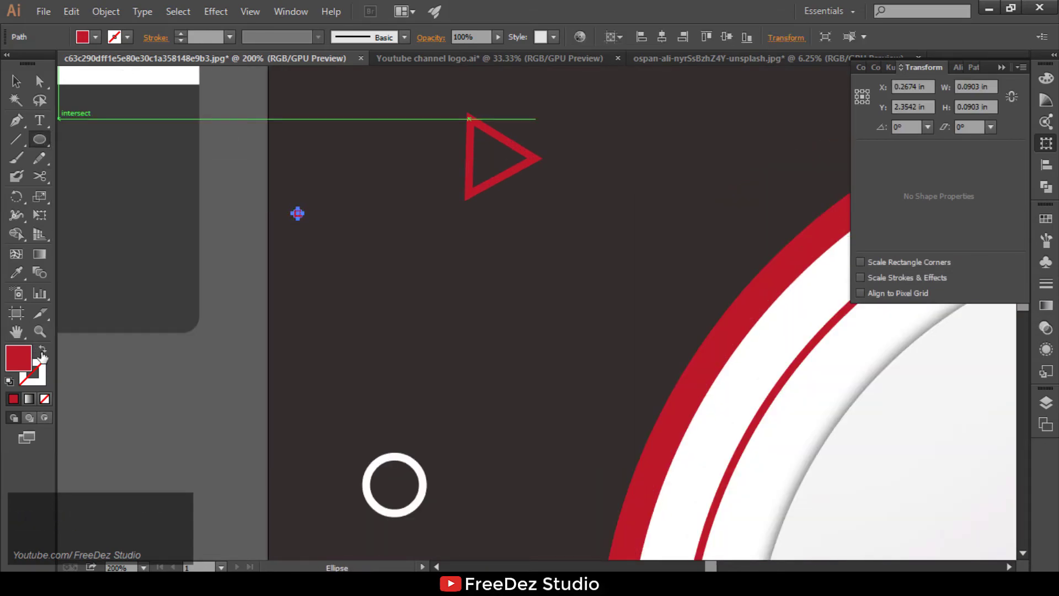
# - Set the tiny circle's fill color to white (ffffff)
pyautogui.doubleClick(24, 363)
pyautogui.write('ffffff')
pyautogui.click(865, 237)
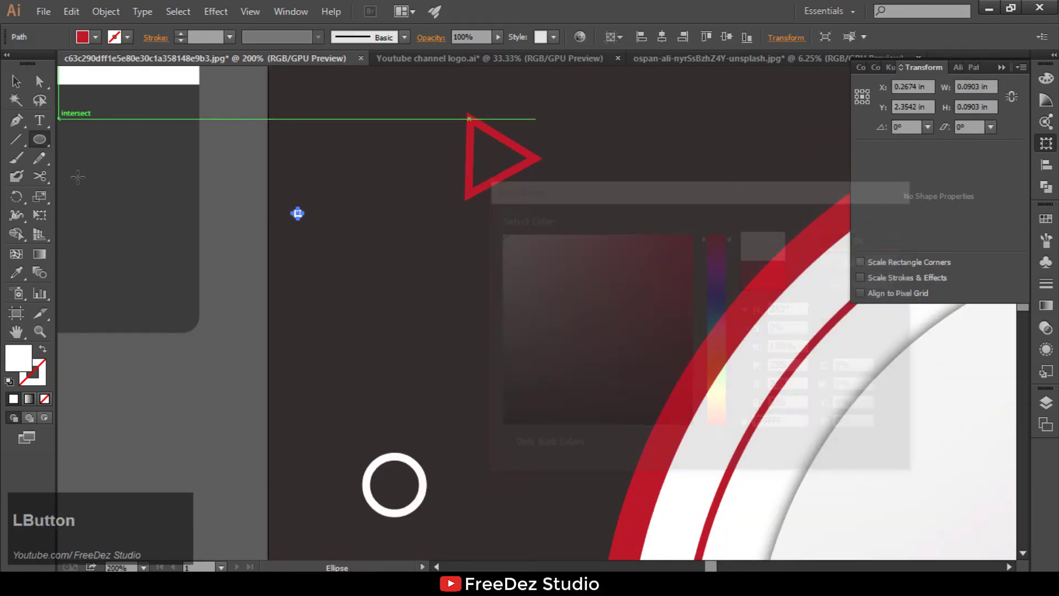
# - Copy the white dot about 0.13 in below itself and repeat the duplication to build an evenly spaced vertical column of eight dots
pyautogui.click(10, 86)
pyautogui.scroll(4, 310, 236)
pyautogui.moveTo(407, 245); pyautogui.dragTo(410, 303)
pyautogui.hotkey('ctrl', 'd')
pyautogui.hotkey('ctrl', 'd')
pyautogui.hotkey('ctrl', 'd')
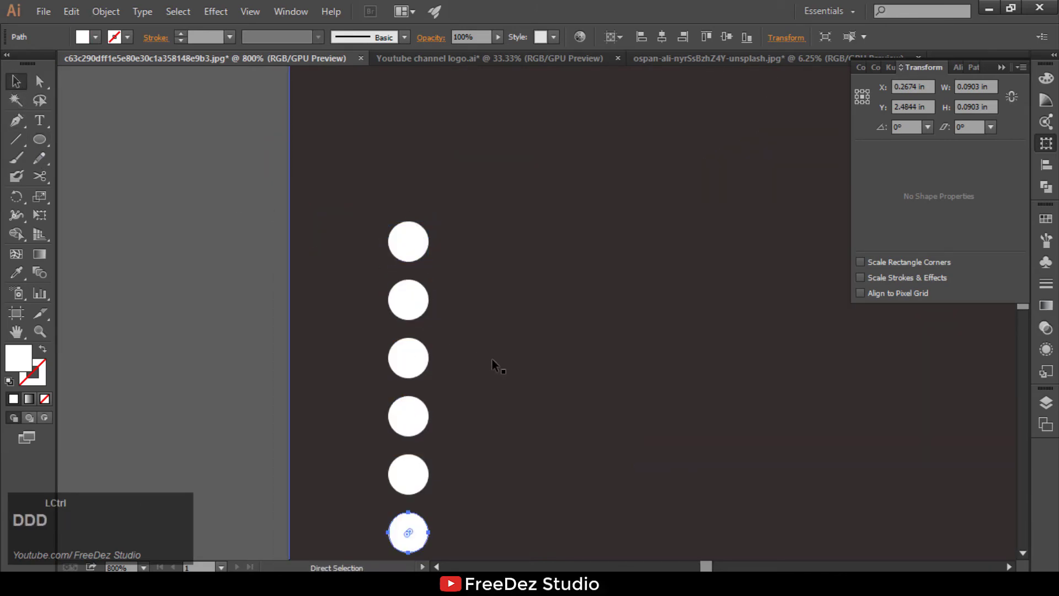
pyautogui.scroll(-2, 350, 240)
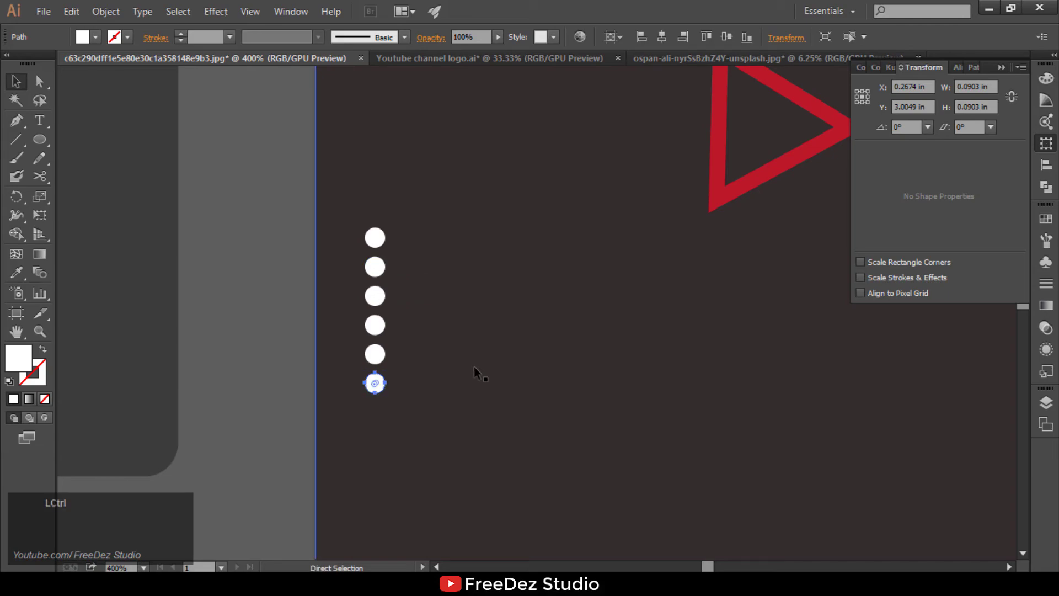
pyautogui.hotkey('ctrl', 'd')
pyautogui.hotkey('ctrl', 'd')
# - Place a copy of the whole dot column just to its right and slightly higher, forming a staggered double column
pyautogui.moveTo(274, 221); pyautogui.dragTo(485, 416)
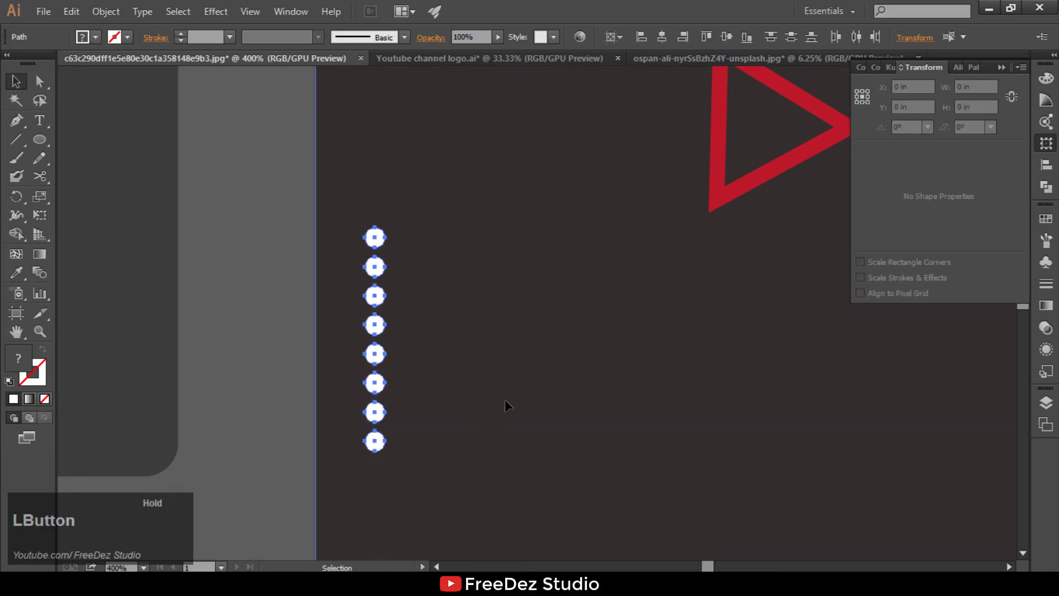
pyautogui.moveTo(374, 329); pyautogui.dragTo(402, 320)
pyautogui.click(244, 321)
pyautogui.scroll(-7, 312, 283)
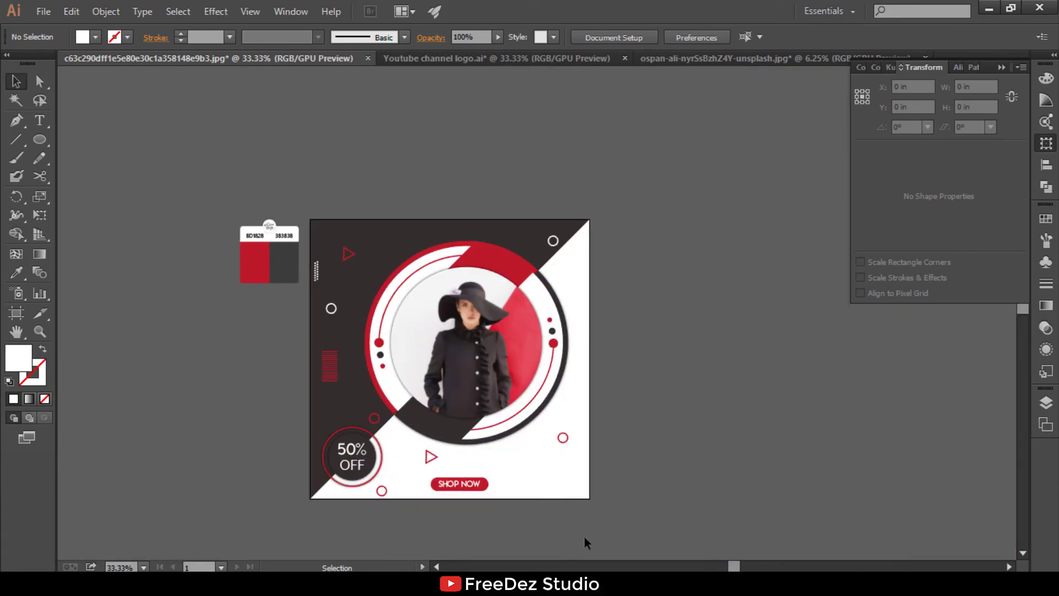
pyautogui.scroll(2, 644, 531)
pyautogui.click(39, 121)
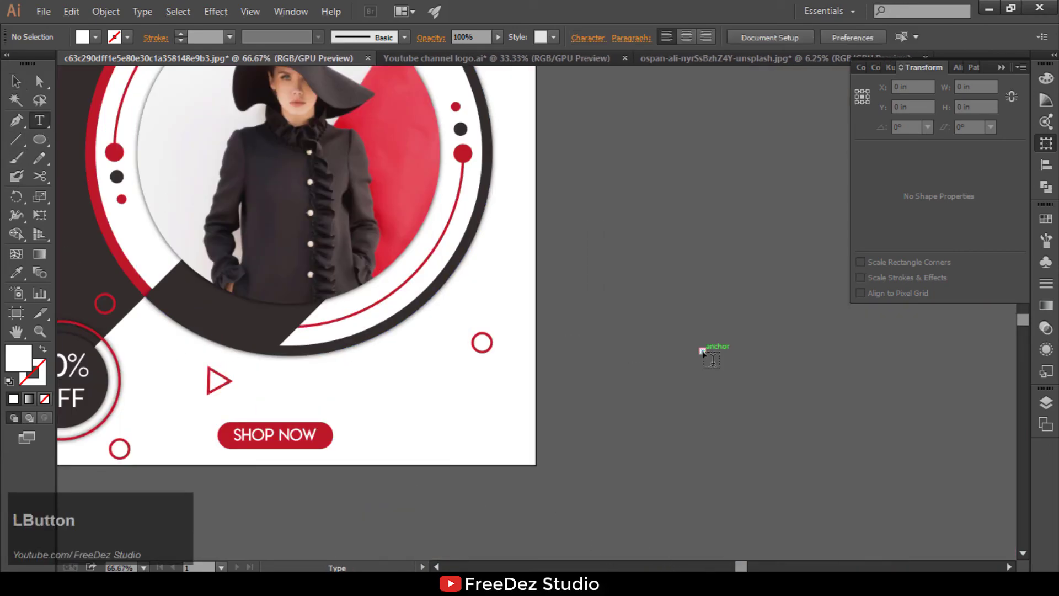
pyautogui.click(713, 360)
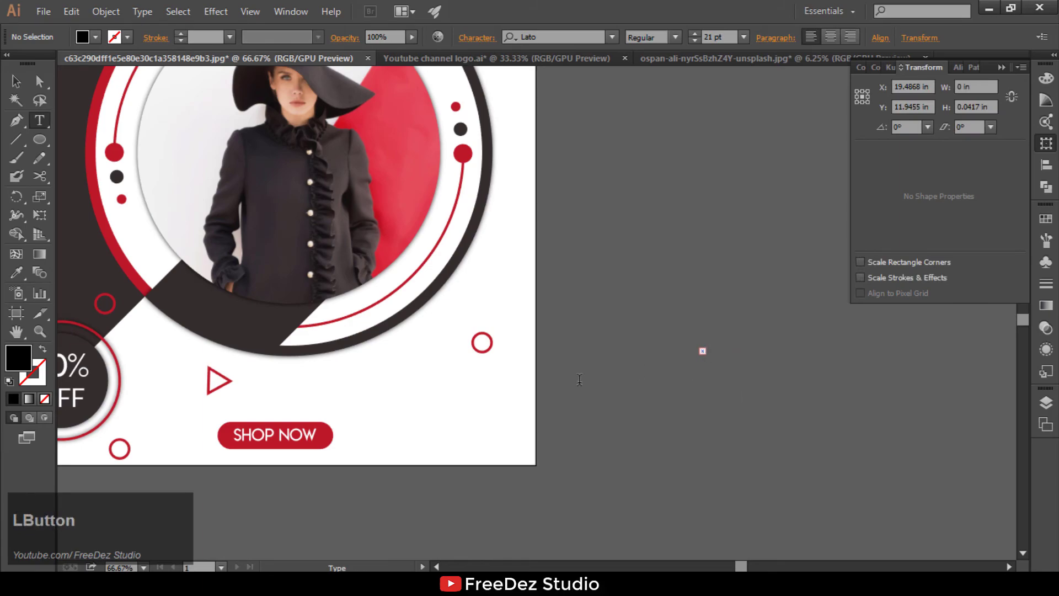
pyautogui.click(20, 86)
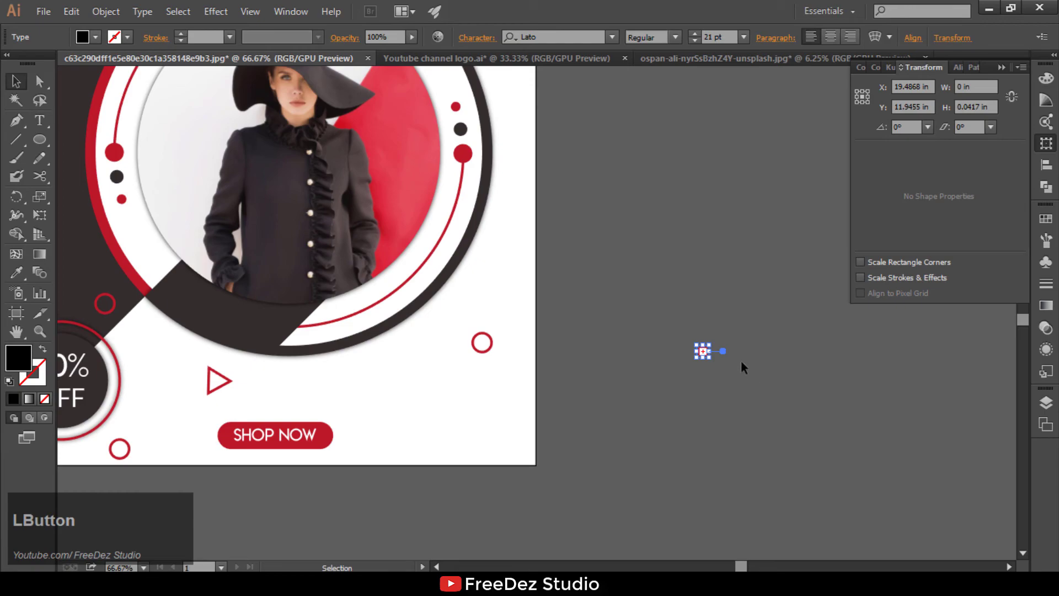
pyautogui.press('Delete')
# - Add the text "fashion" in the white area right of the SHOP NOW button and set its font to Lemon/Milk light
pyautogui.click(39, 120)
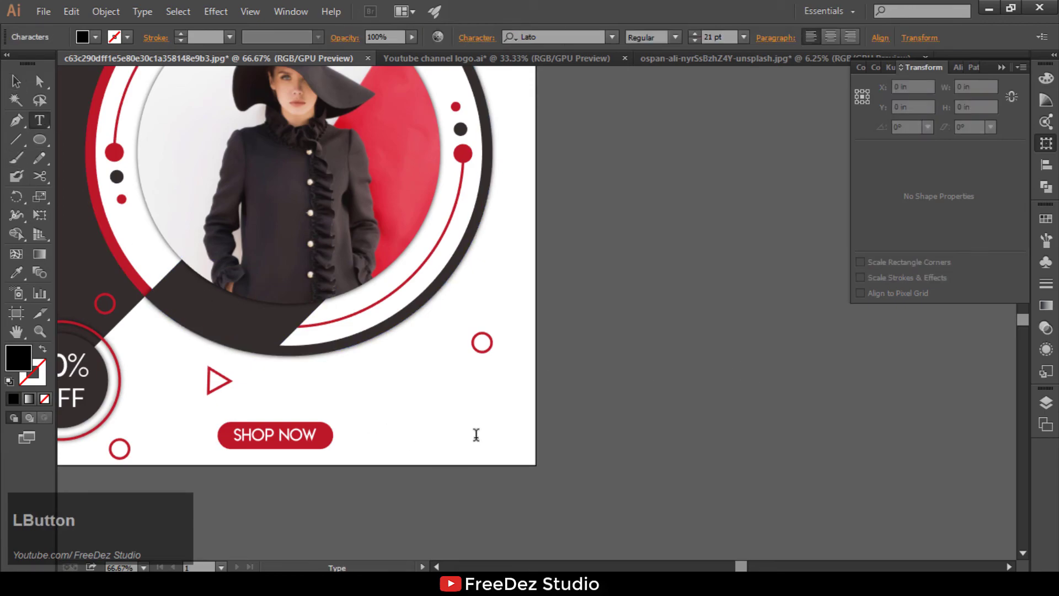
pyautogui.click(387, 406)
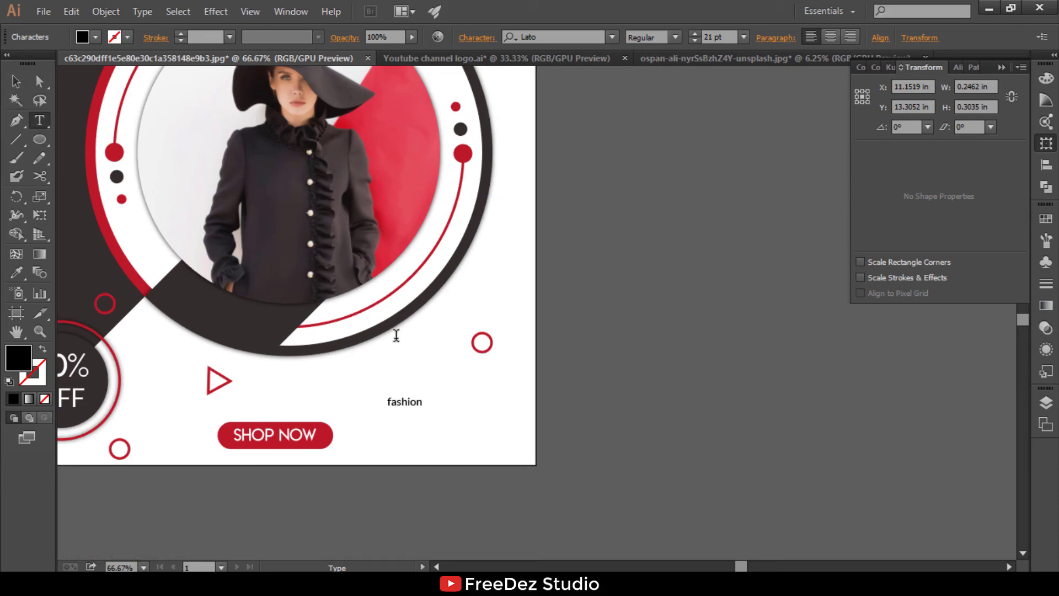
pyautogui.hotkey('ctrl', 'a')
pyautogui.click(609, 38)
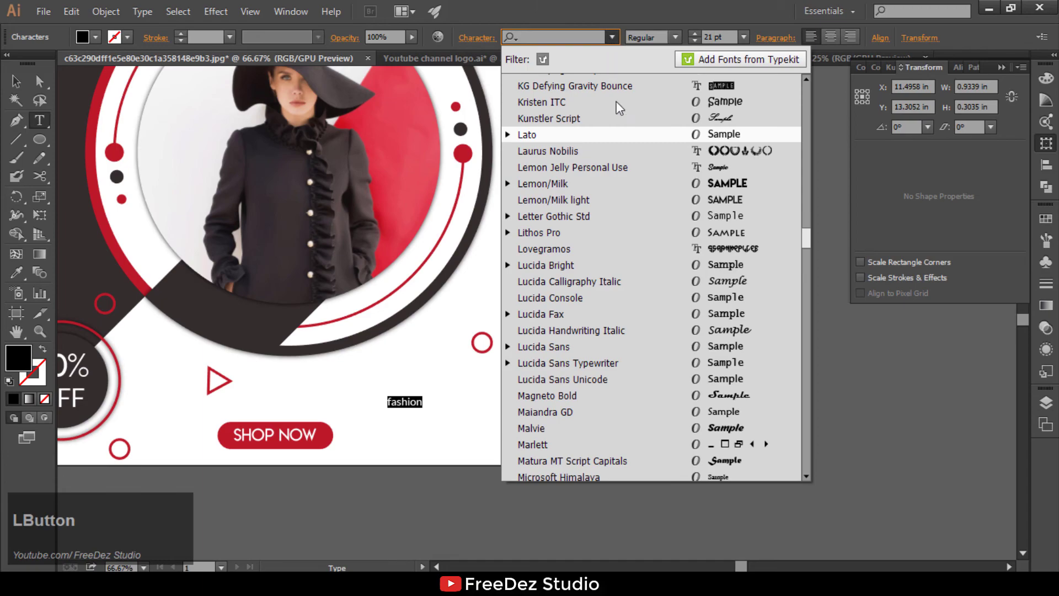
pyautogui.click(670, 202)
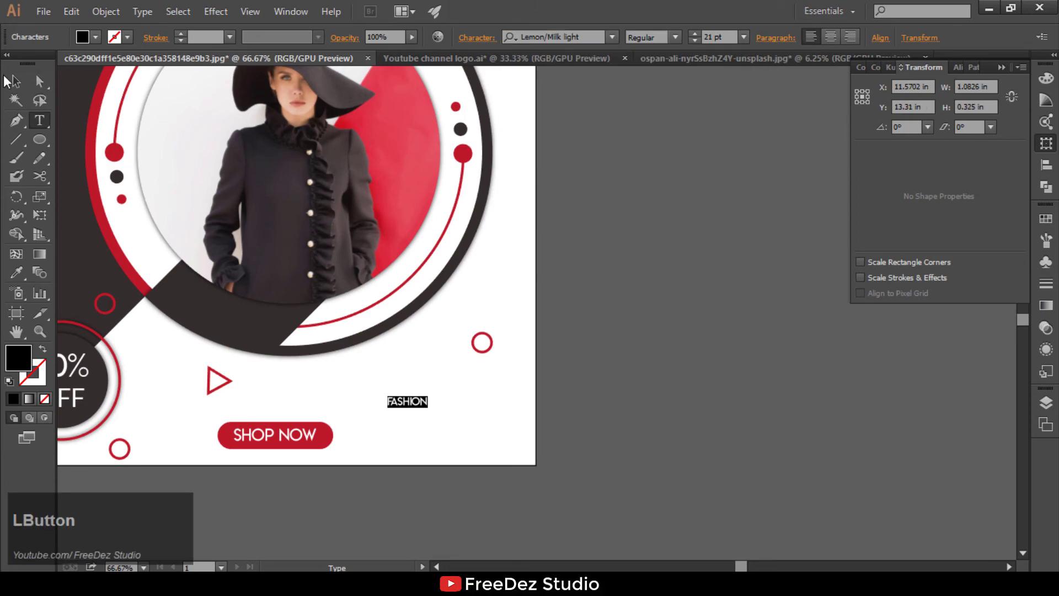
# - Enlarge the FASHION text to about 3.23 in wide and recolor it with the red sampled from the SHOP NOW button
pyautogui.click(16, 81)
pyautogui.moveTo(430, 411); pyautogui.dragTo(466, 401)
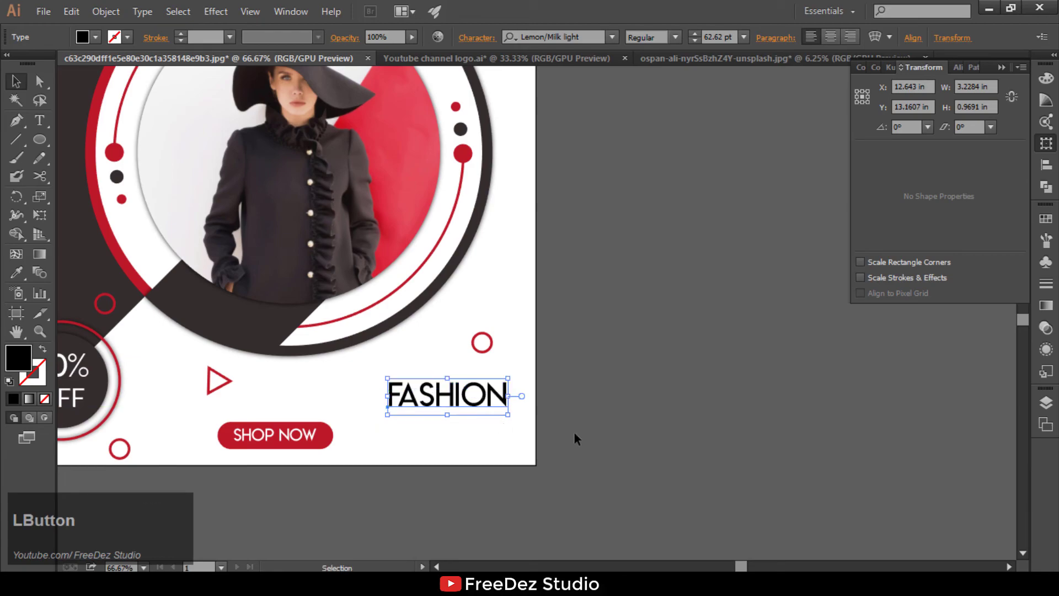
pyautogui.click(16, 272)
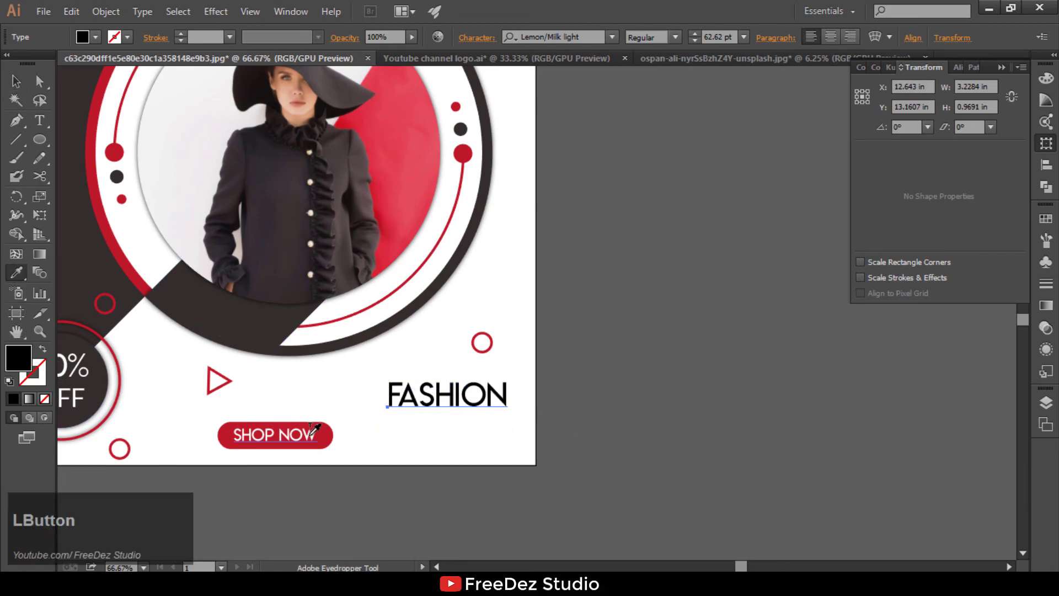
pyautogui.click(329, 437)
pyautogui.click(18, 89)
pyautogui.click(534, 449)
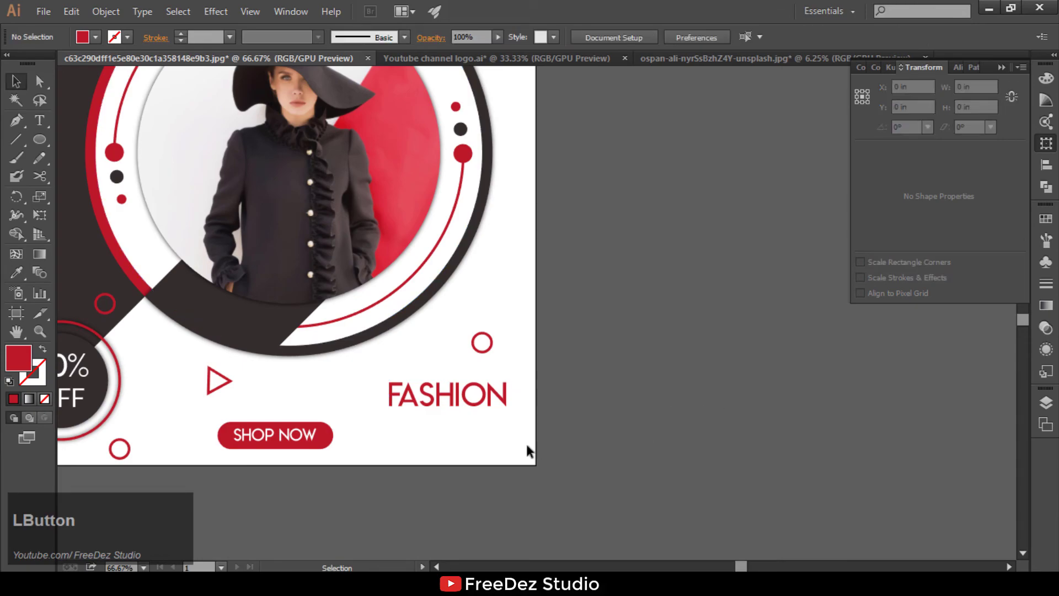
# - Place a copy of the FASHION text directly below it and change the copy's wording to SALE
pyautogui.scroll(1, 427, 451)
pyautogui.moveTo(442, 365); pyautogui.dragTo(441, 435)
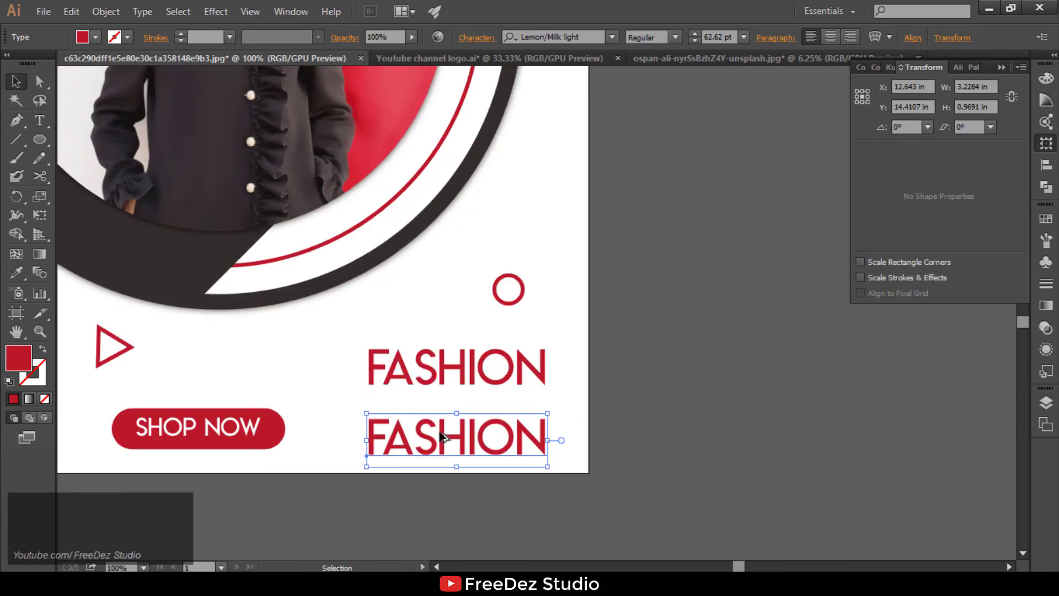
pyautogui.doubleClick(442, 436)
pyautogui.hotkey('ctrl', 'a')
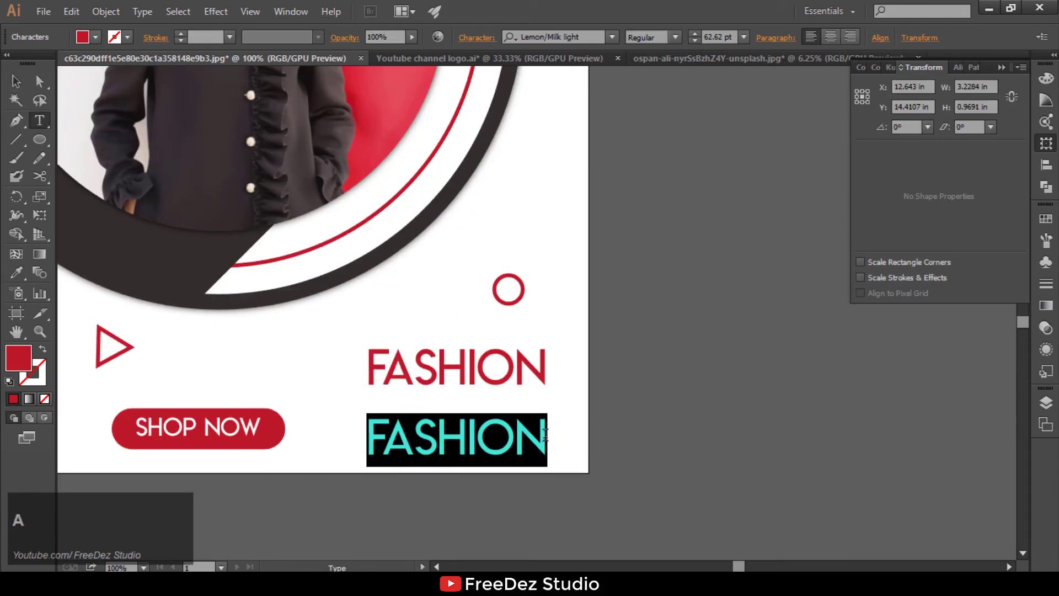
pyautogui.write('SA')
# - Change the SALE text's font to Lemon/Milk in the Bold style
pyautogui.hotkey('ctrl', 'a')
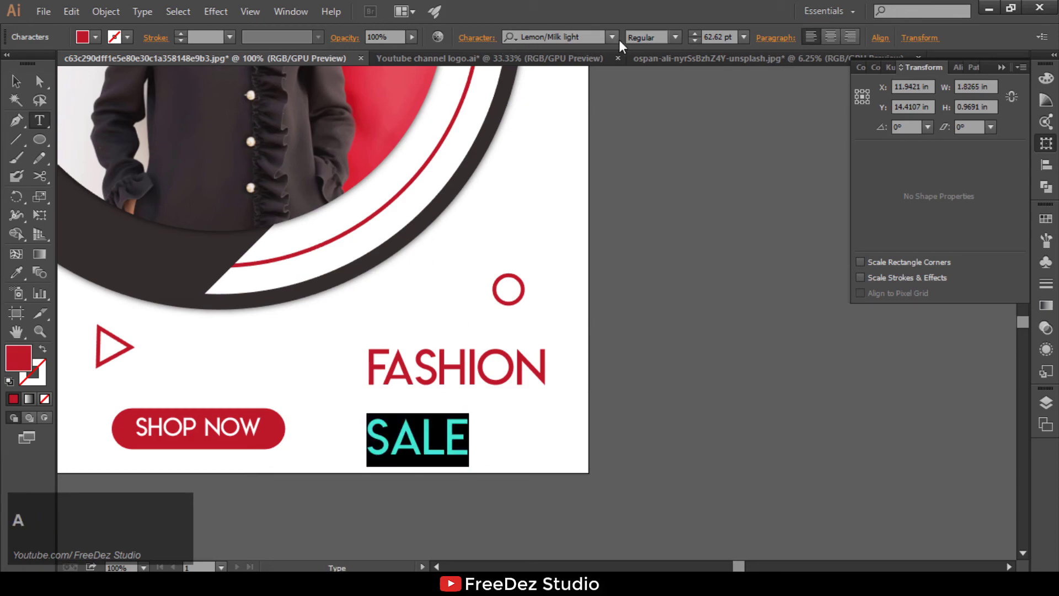
pyautogui.click(614, 39)
pyautogui.click(718, 187)
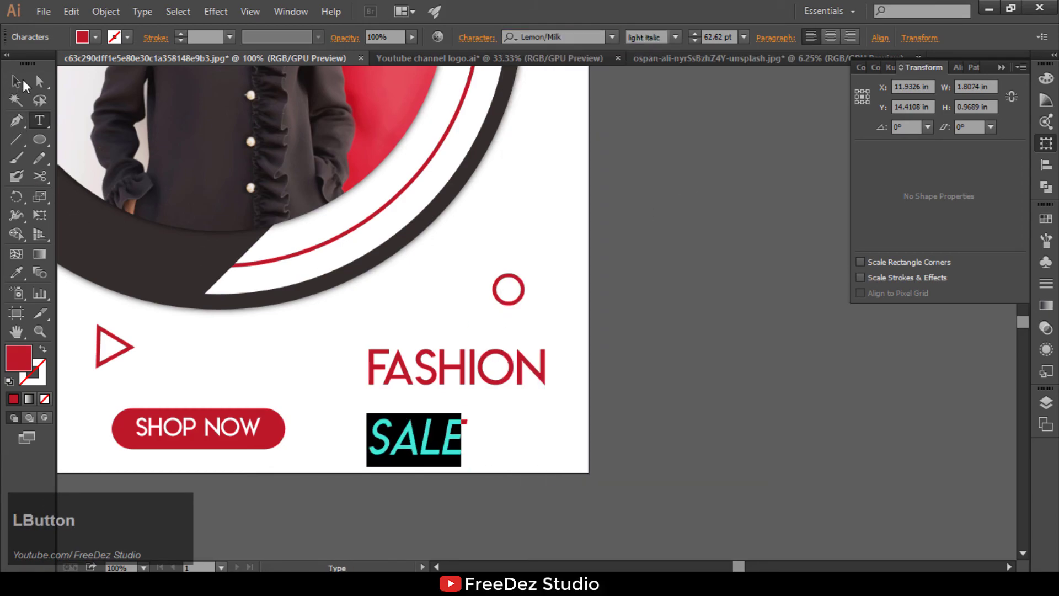
pyautogui.click(677, 37)
pyautogui.click(664, 105)
pyautogui.press('Escape')
pyautogui.click(644, 326)
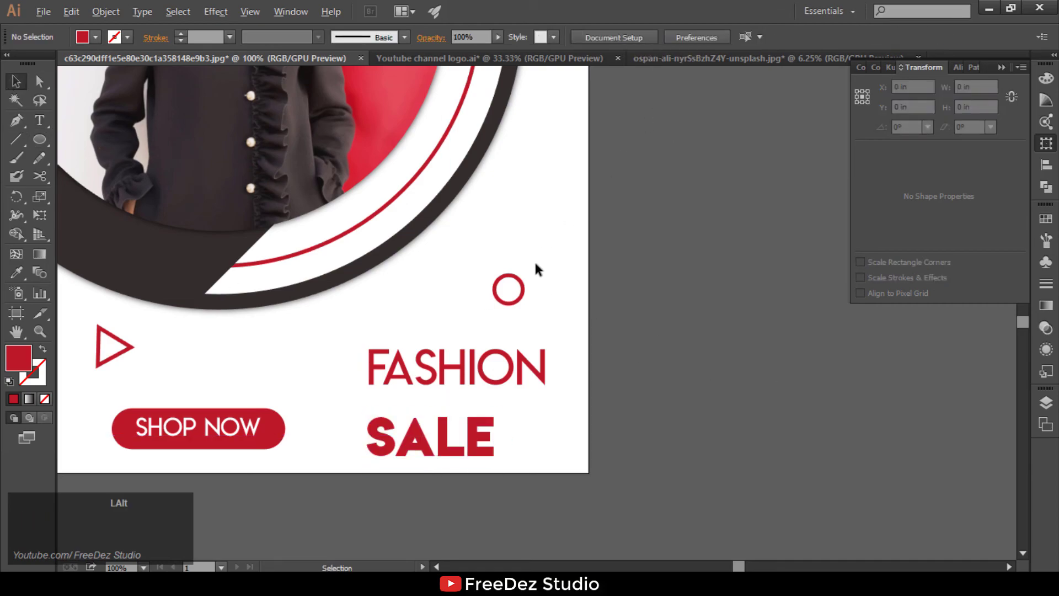
# - Align the right edges of the FASHION and SALE texts
pyautogui.scroll(-3, 538, 269)
pyautogui.scroll(3, 371, 320)
pyautogui.click(473, 353)
pyautogui.keyDown('shift'); pyautogui.click(503, 313); pyautogui.keyUp('shift')
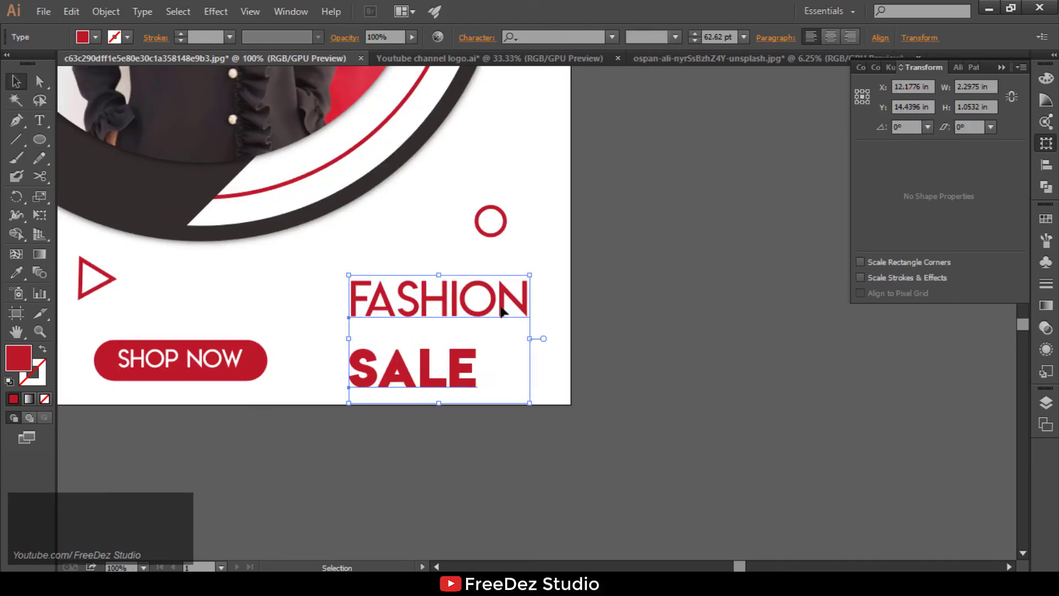
pyautogui.click(1046, 165)
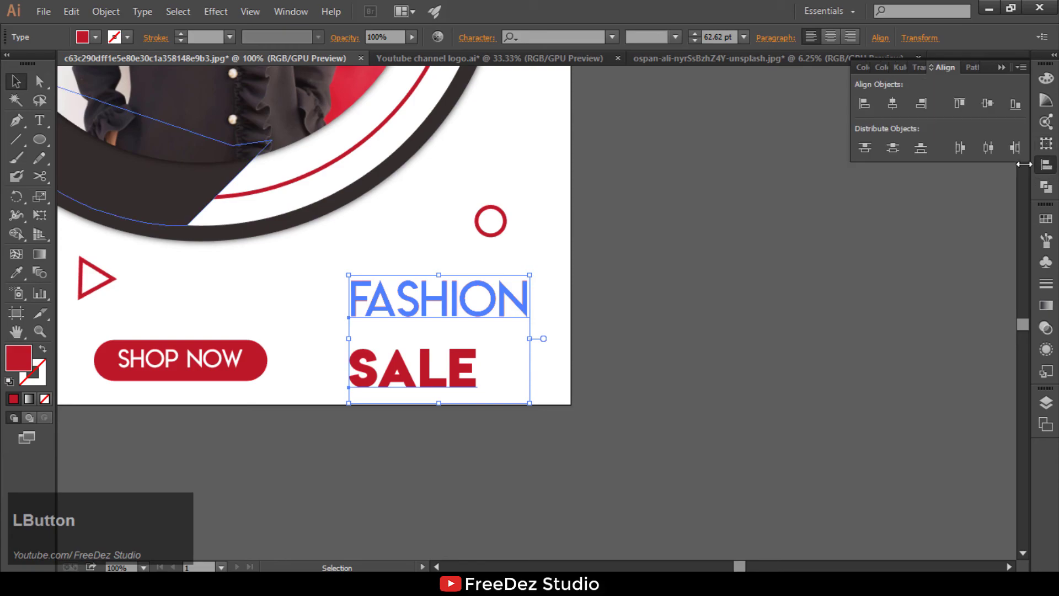
pyautogui.click(921, 104)
pyautogui.click(787, 300)
# - Enlarge the SALE text up and to the left, and bottom-align it with the SHOP NOW button
pyautogui.click(407, 350)
pyautogui.moveTo(396, 340); pyautogui.dragTo(284, 304)
pyautogui.keyDown('shift'); pyautogui.click(251, 374); pyautogui.keyUp('shift')
pyautogui.click(259, 375)
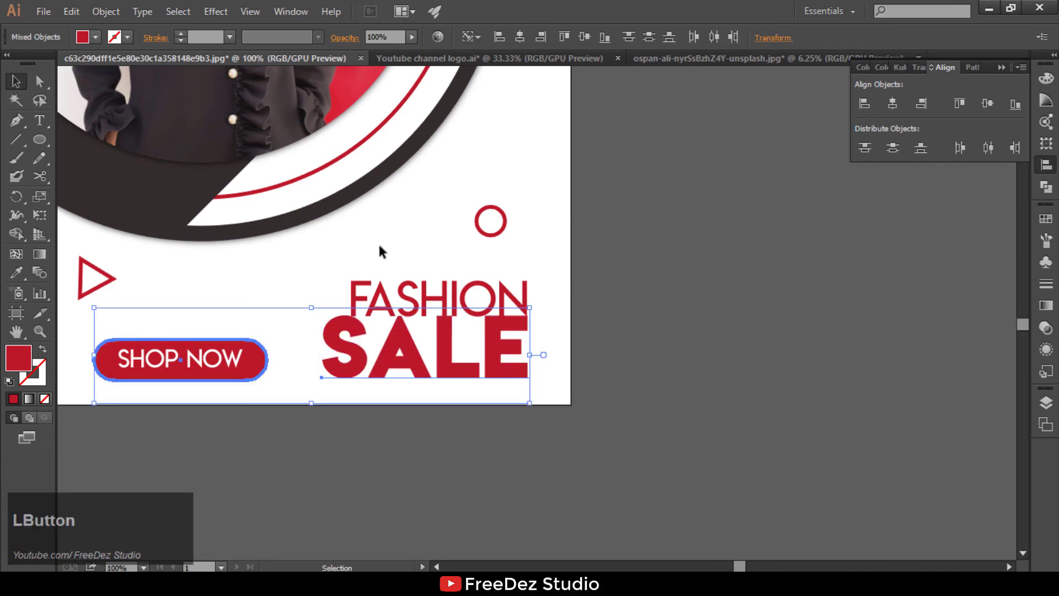
pyautogui.click(605, 37)
pyautogui.click(678, 276)
# - Move the FASHION text up clear of SALE, and shift the small red ring above it up and slightly right
pyautogui.moveTo(501, 288); pyautogui.dragTo(502, 248)
pyautogui.moveTo(505, 192); pyautogui.dragTo(524, 140)
pyautogui.click(660, 174)
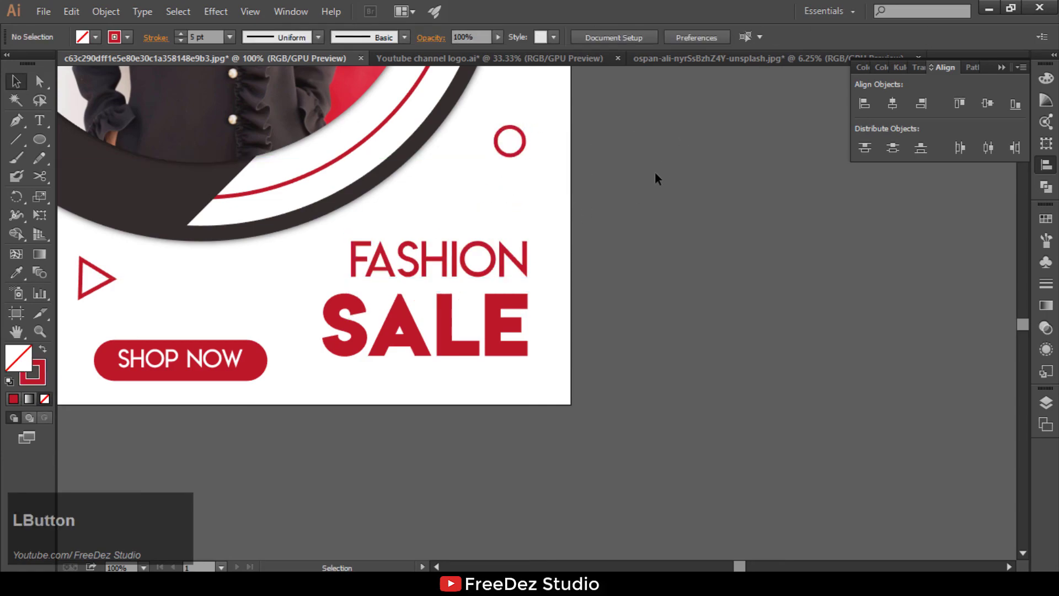
# - Lower the SALE text until its baseline meets the SHOP NOW button's lower edge, and move FASHION down closer to it
pyautogui.scroll(-4, 544, 364)
pyautogui.scroll(3, 555, 344)
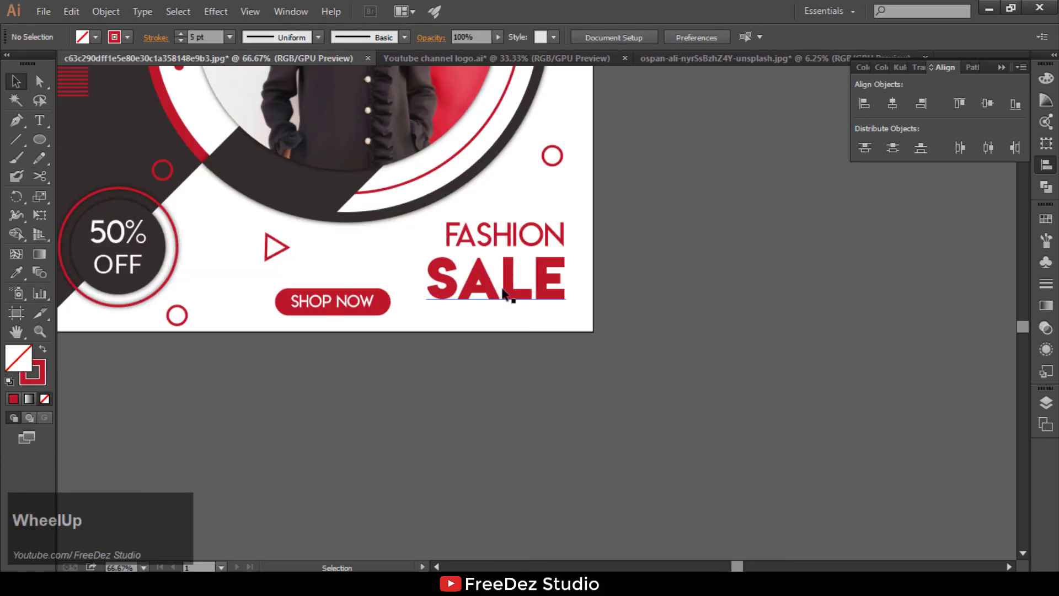
pyautogui.scroll(2, 504, 294)
pyautogui.moveTo(504, 295); pyautogui.dragTo(509, 312)
pyautogui.moveTo(516, 171); pyautogui.dragTo(516, 202)
pyautogui.click(686, 287)
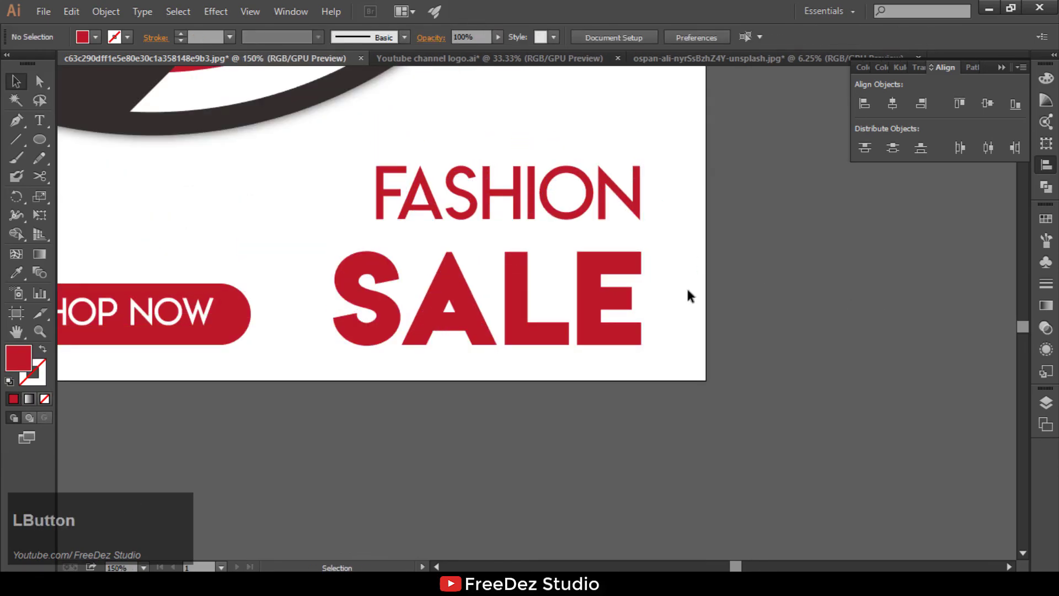
# - Enlarge the SALE text up and to the left to about 113 pt, filling the gap below FASHION
pyautogui.scroll(-2, 686, 286)
pyautogui.scroll(2, 479, 262)
pyautogui.click(338, 216)
pyautogui.moveTo(338, 176); pyautogui.dragTo(302, 158)
pyautogui.click(872, 293)
# - Recolor the SALE text with the dark gray sampled from the design's dark background
pyautogui.click(582, 246)
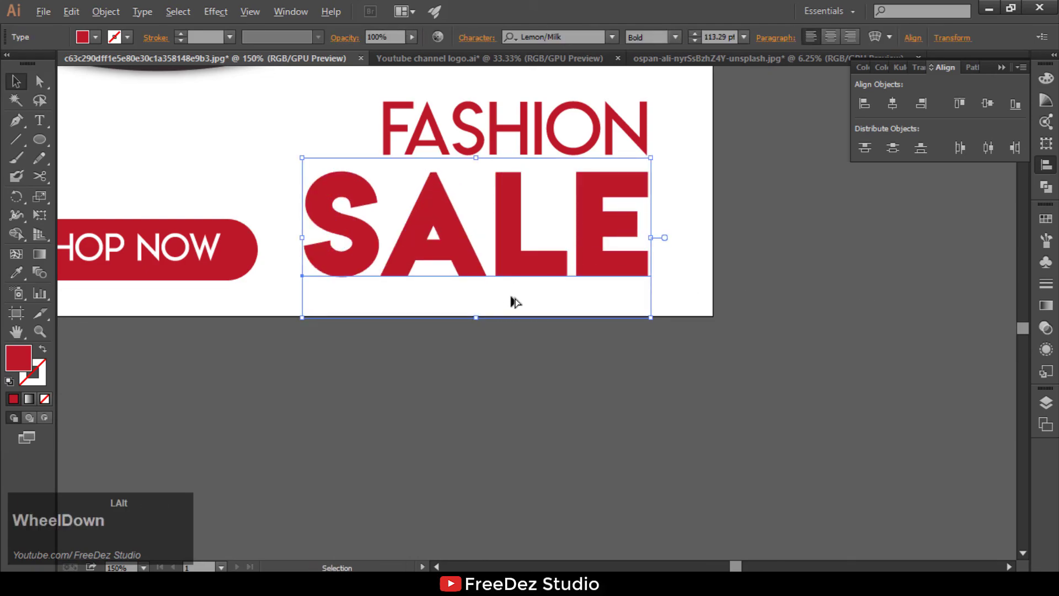
pyautogui.scroll(-4, 513, 299)
pyautogui.click(17, 272)
pyautogui.click(303, 215)
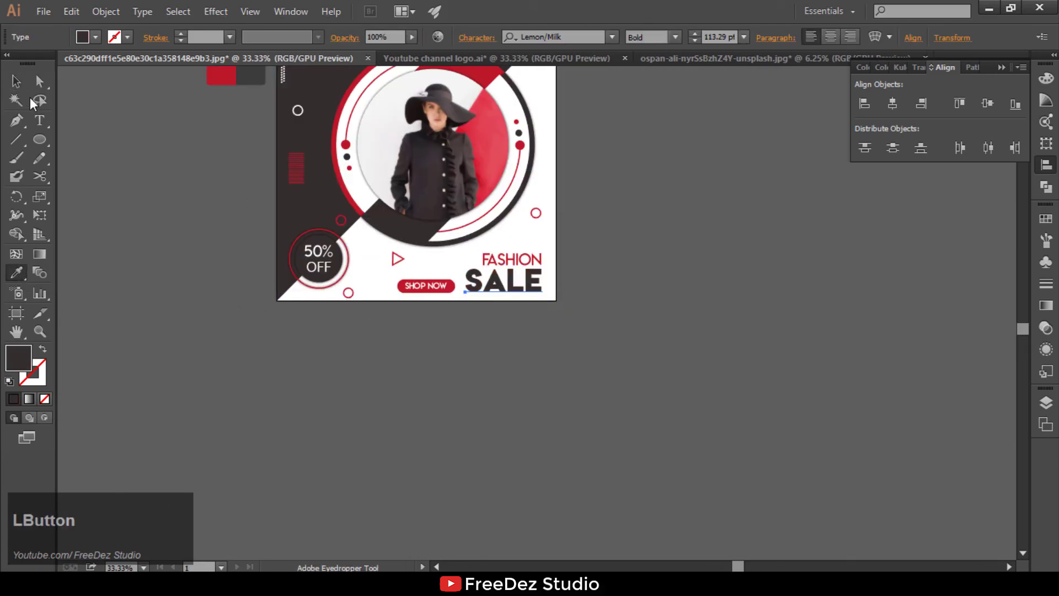
pyautogui.click(16, 81)
pyautogui.click(151, 248)
pyautogui.scroll(-2, 552, 313)
pyautogui.scroll(1, 554, 319)
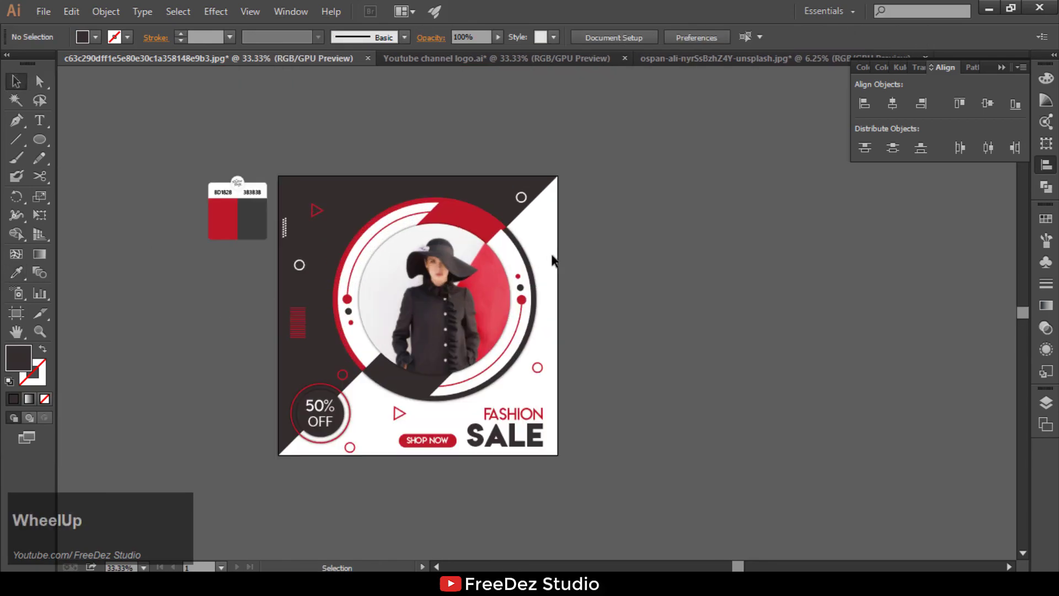
pyautogui.scroll(-1, 555, 308)
pyautogui.scroll(1, 641, 325)
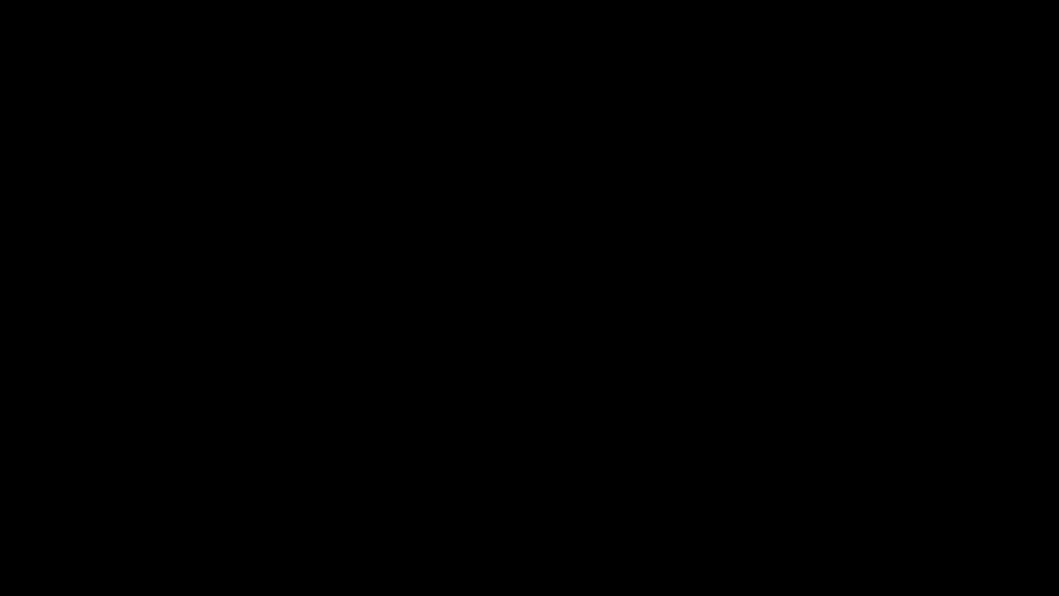